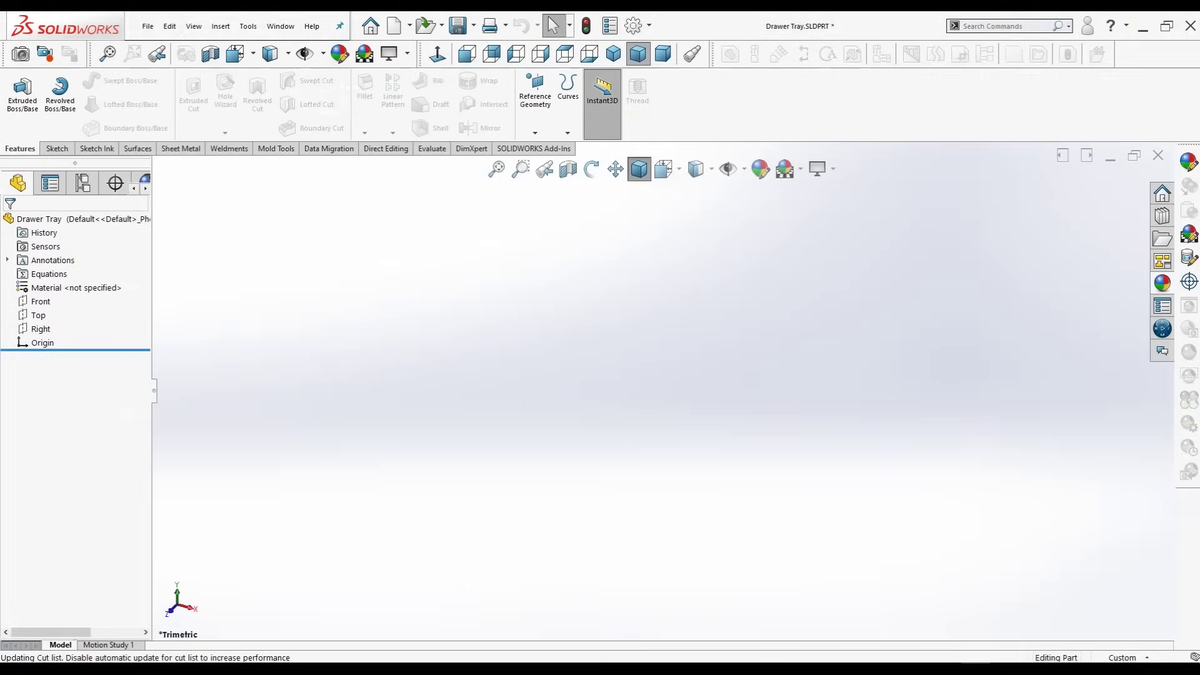
Expand the gear Options dropdown to list Options, Customize and Add-Ins.
{"action": "left_click", "coordinate": [649, 25]}
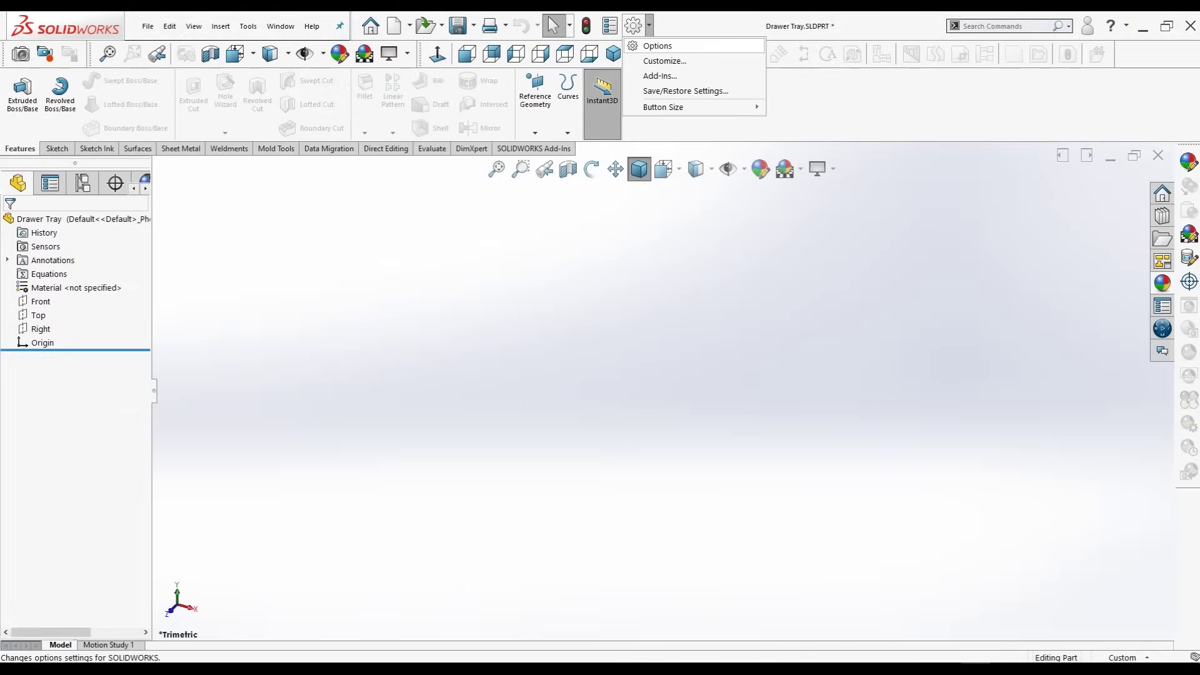
Set the part's units to IPS and raise shaded image quality toward High.
{"action": "left_click", "coordinate": [658, 46]}
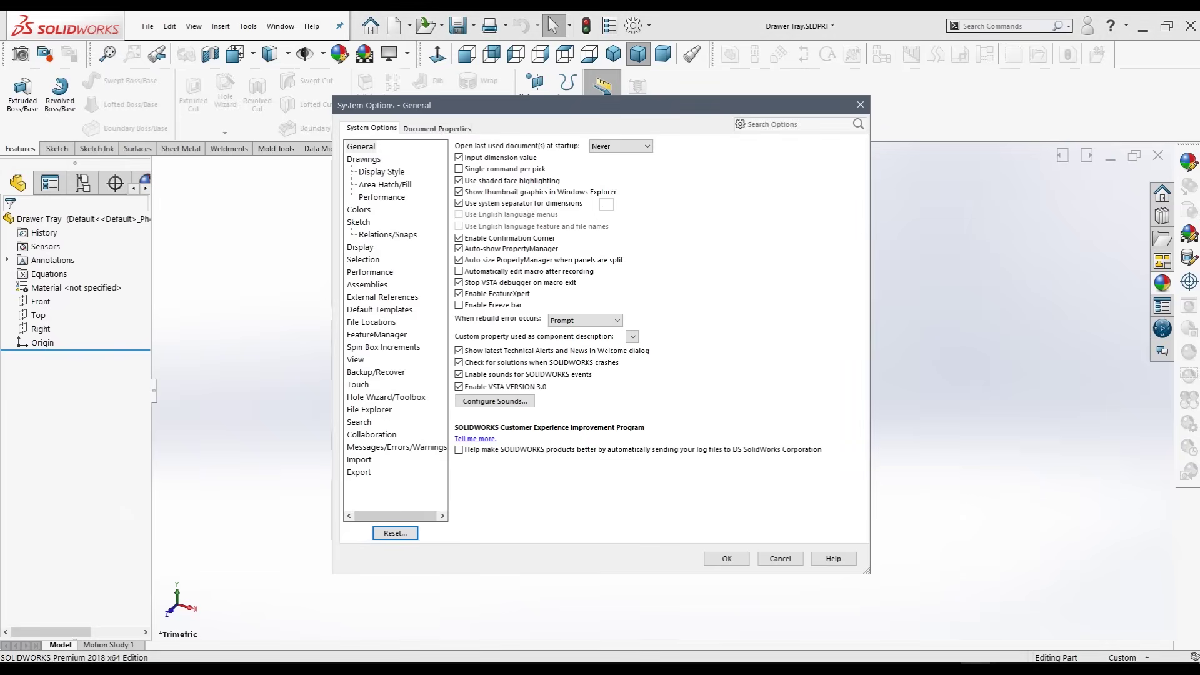
{"action": "left_click", "coordinate": [437, 128]}
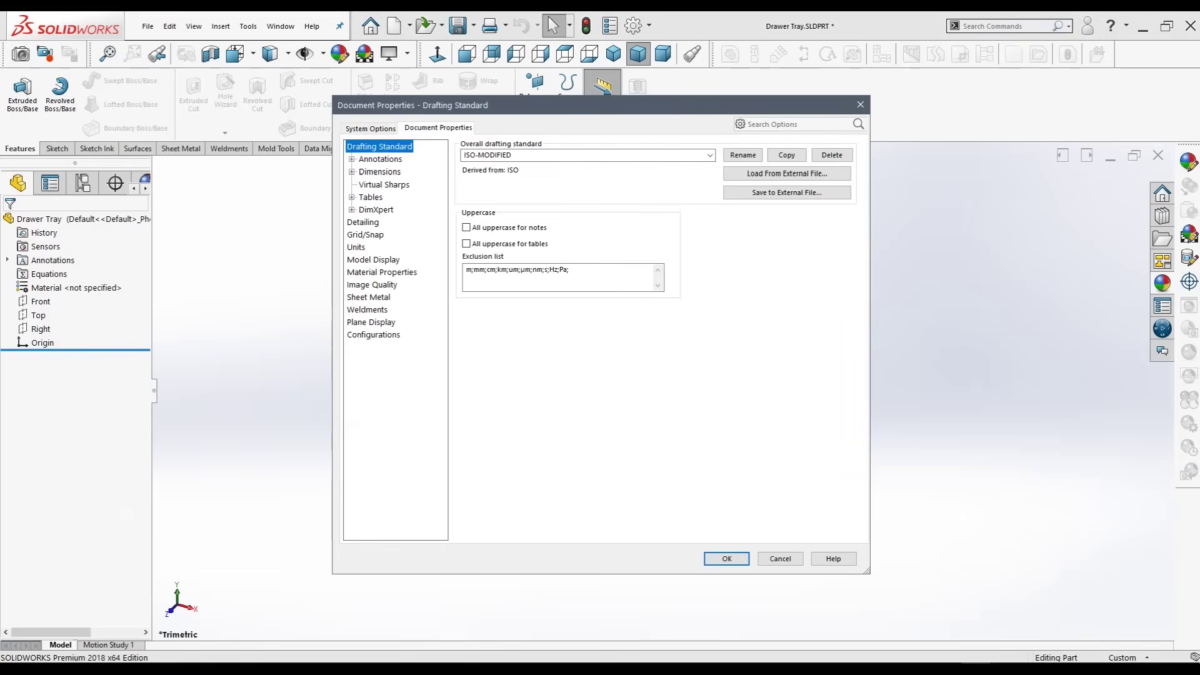
{"action": "left_click", "coordinate": [356, 247]}
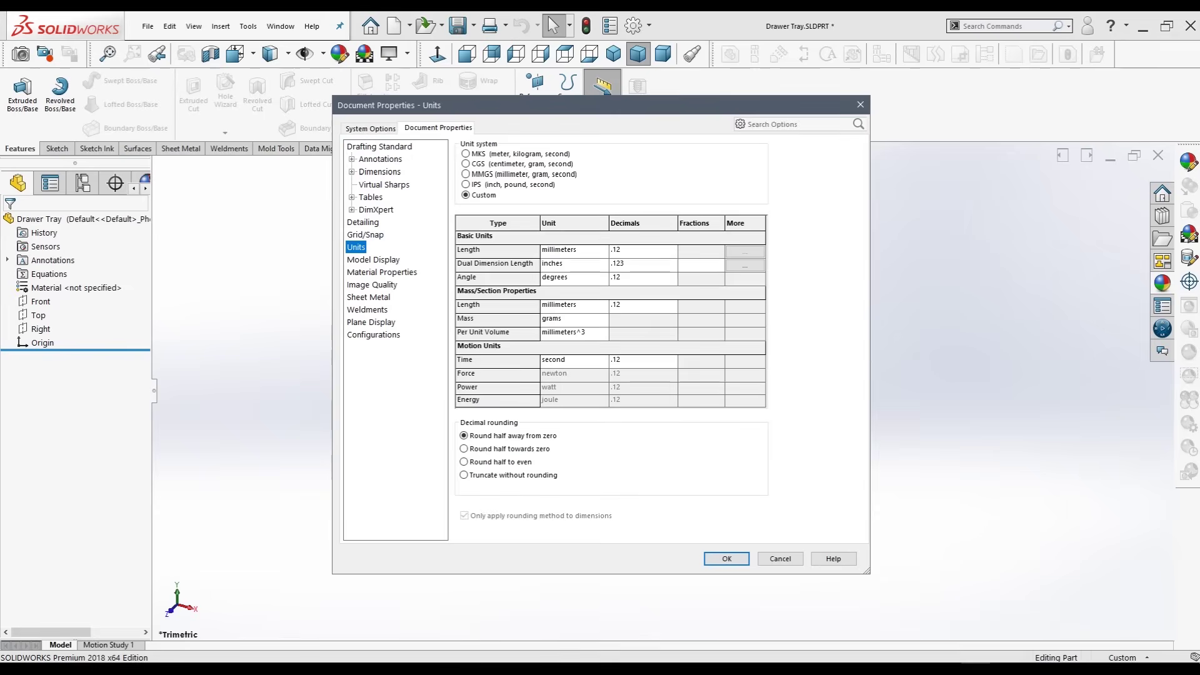
{"action": "left_click", "coordinate": [466, 184]}
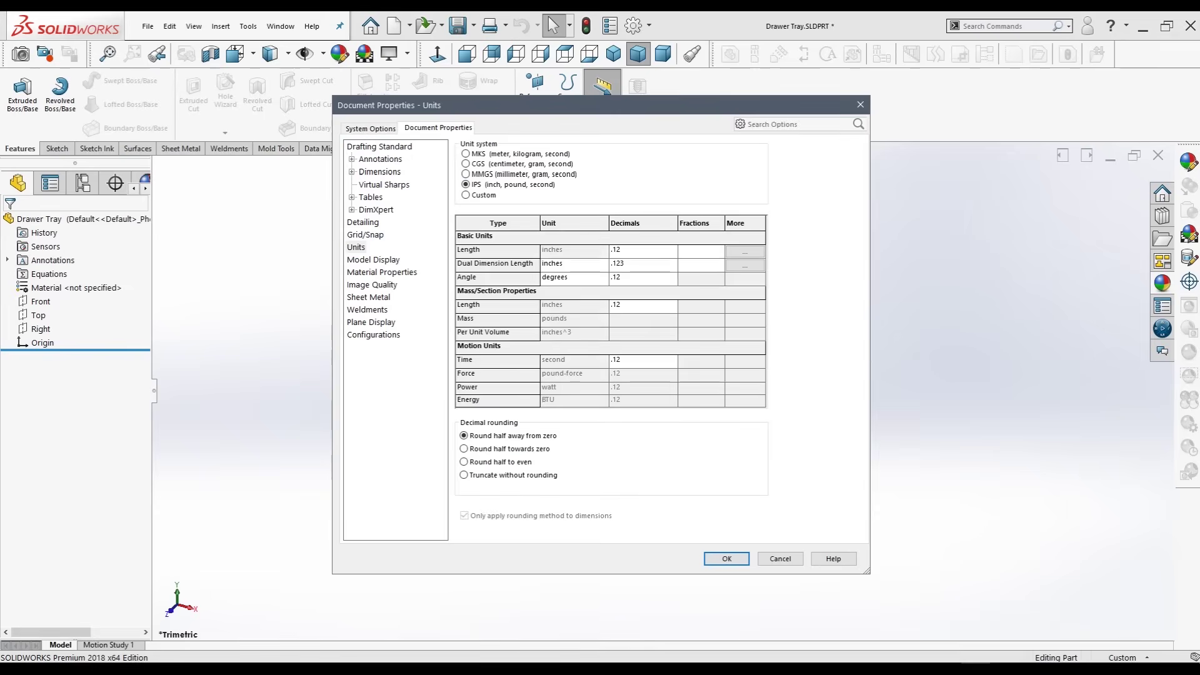
{"action": "left_click", "coordinate": [372, 284]}
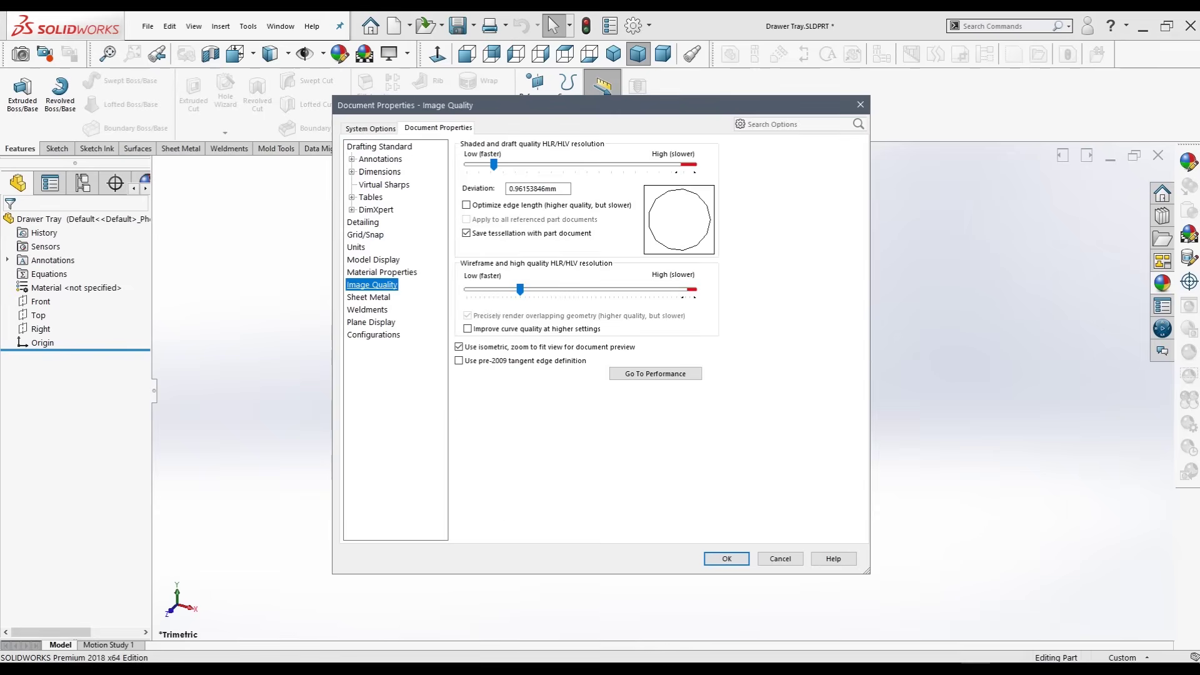
{"action": "left_click_drag", "start_coordinate": [494, 165], "coordinate": [680, 165]}
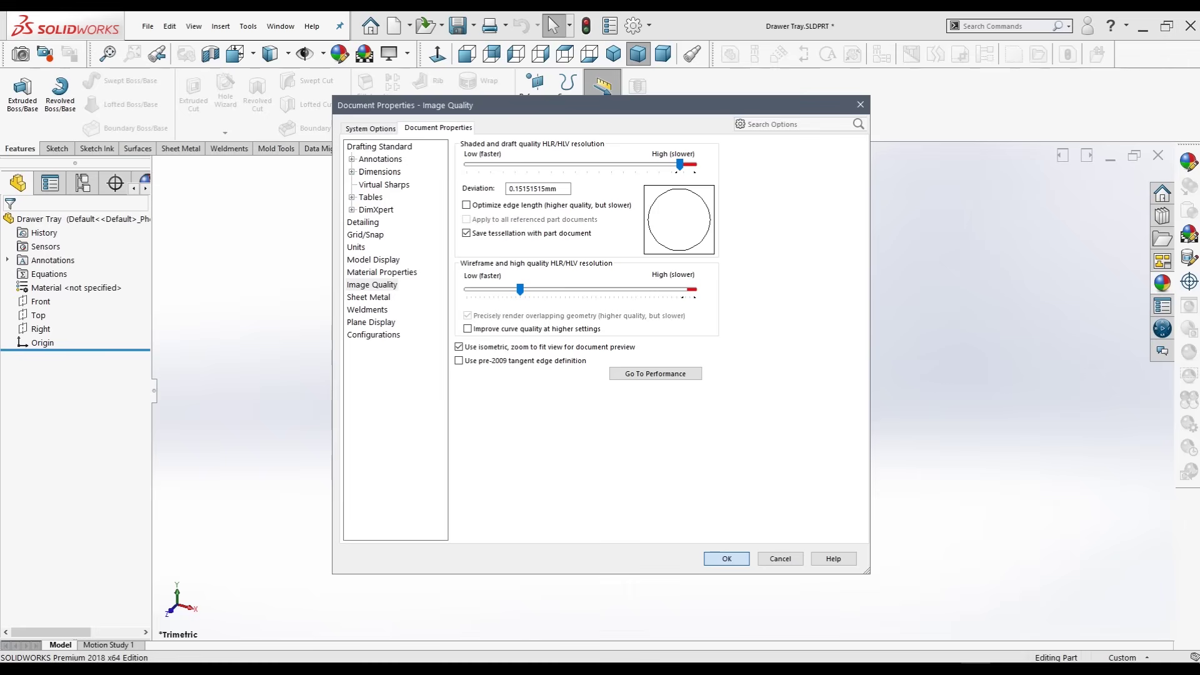
{"action": "left_click", "coordinate": [726, 559]}
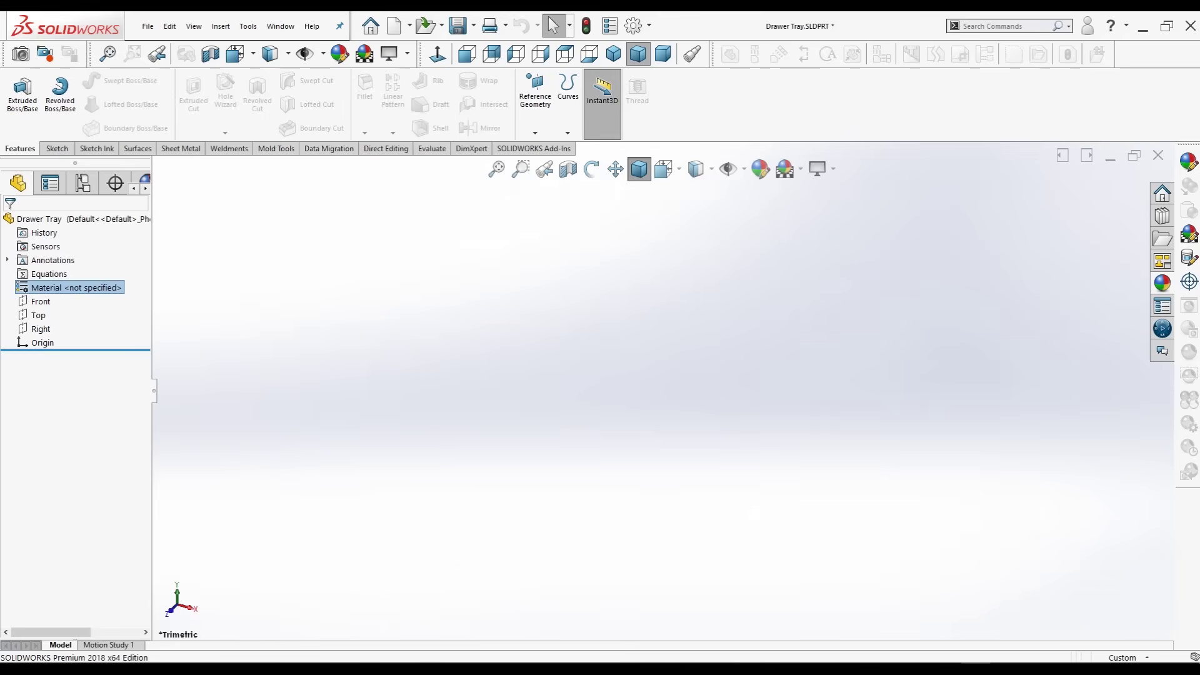
Open the part's material editor and expand the Plastics library.
{"action": "right_click", "coordinate": [72, 288]}
{"action": "left_click", "coordinate": [106, 292]}
{"action": "scroll", "coordinate": [437, 325], "scroll_direction": "down", "scroll_amount": 4}
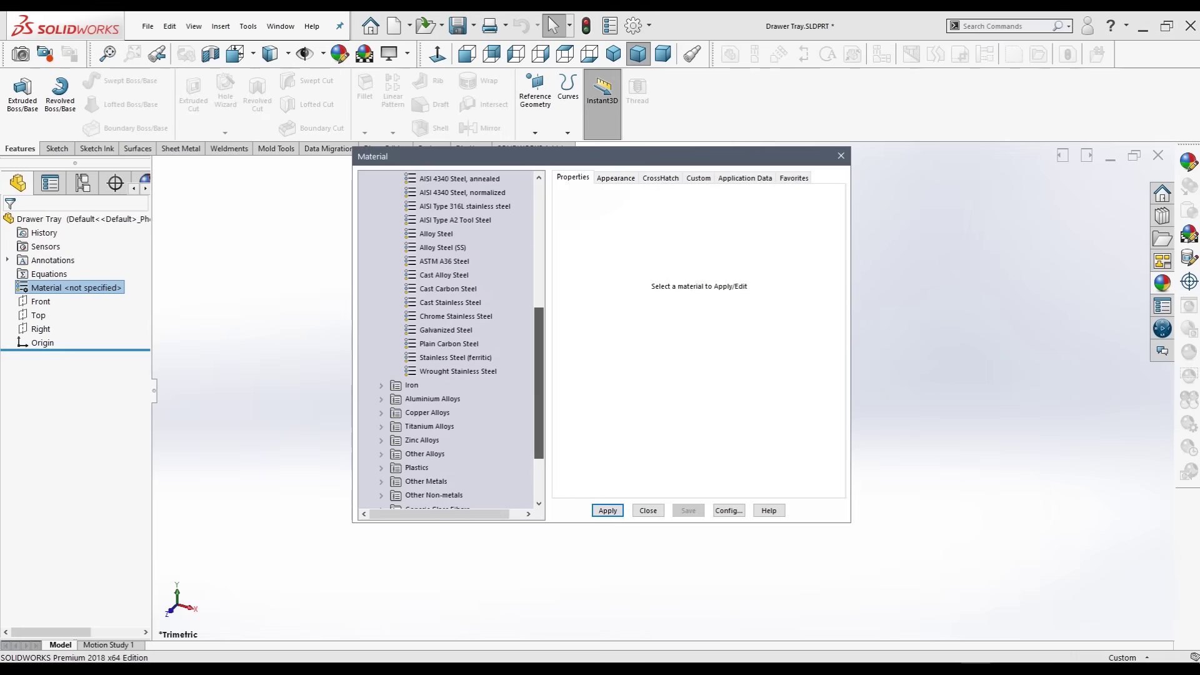
{"action": "scroll", "coordinate": [445, 343], "scroll_direction": "down", "scroll_amount": 2}
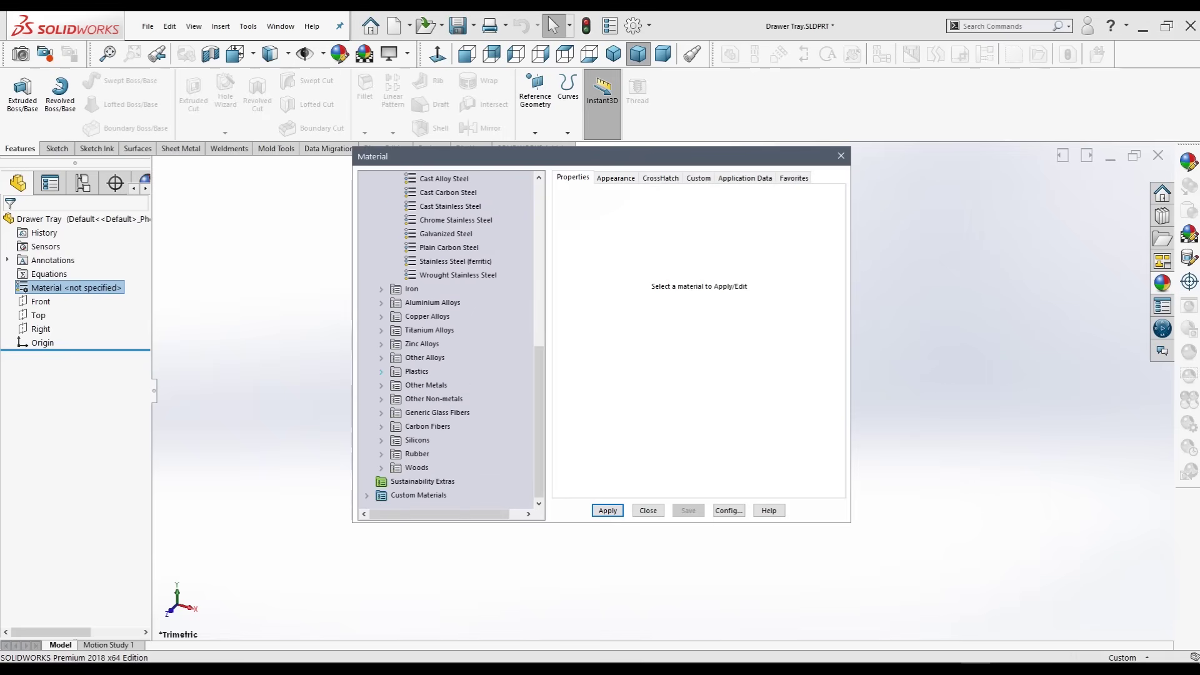
{"action": "left_click", "coordinate": [381, 371]}
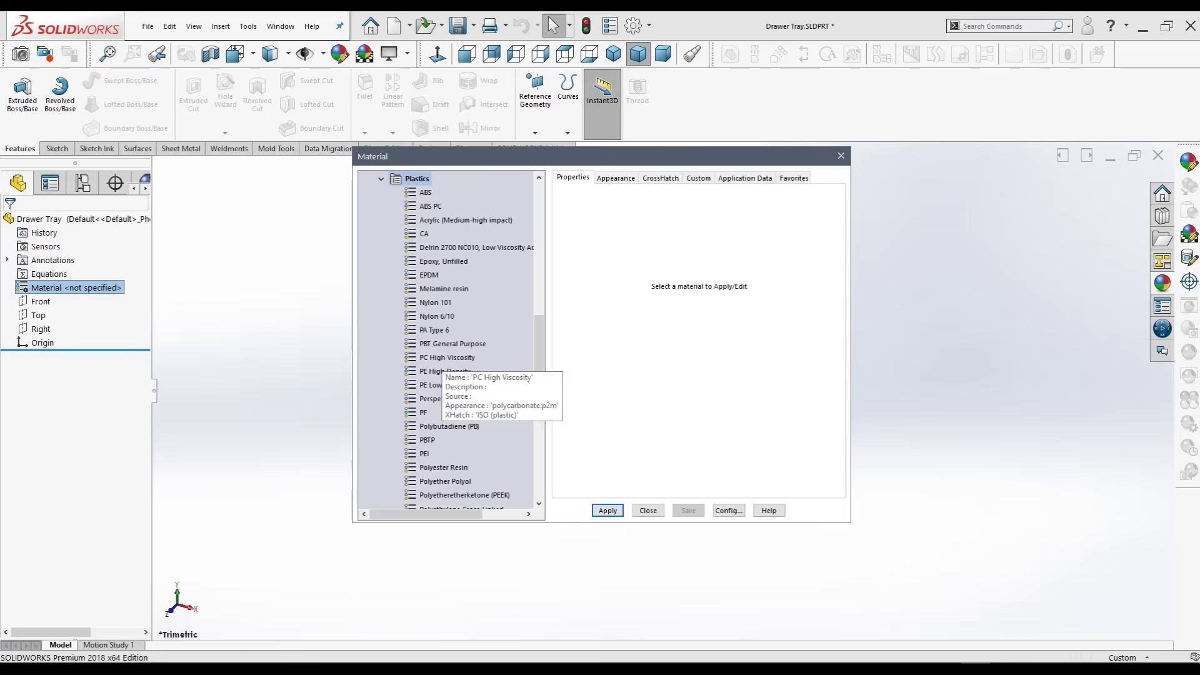
Apply PC High Viscosity as the part's material and close the editor.
{"action": "scroll", "coordinate": [437, 369], "scroll_direction": "down", "scroll_amount": 1}
{"action": "scroll", "coordinate": [441, 369], "scroll_direction": "down", "scroll_amount": 2}
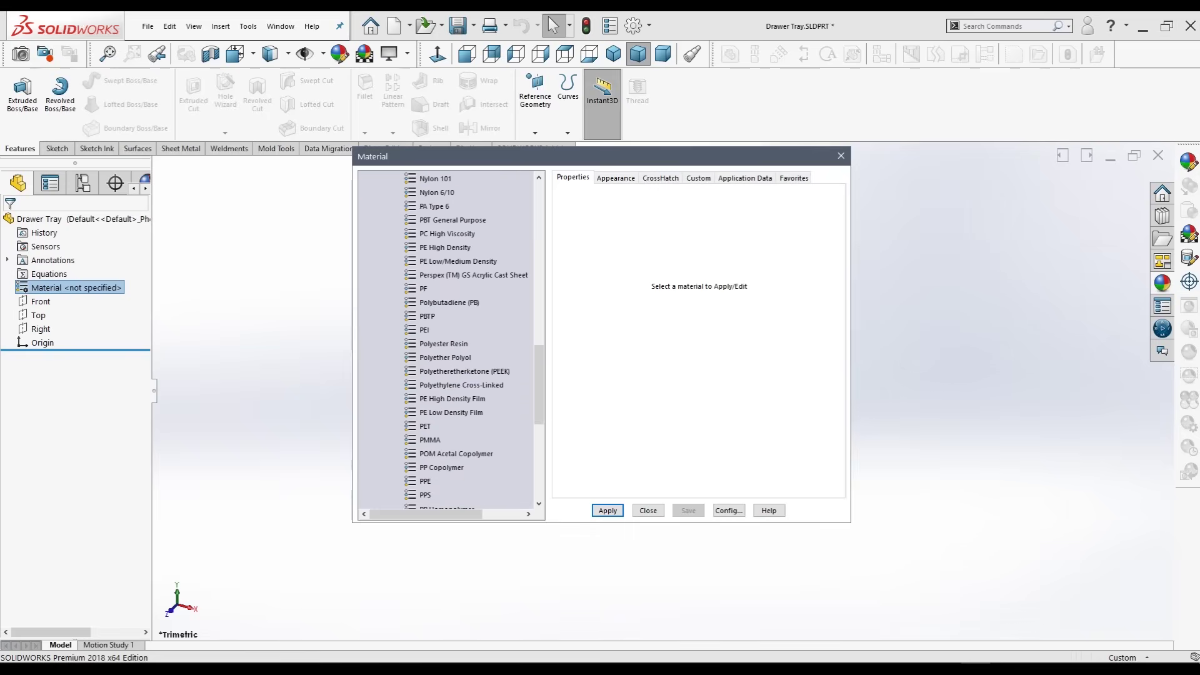
{"action": "scroll", "coordinate": [441, 369], "scroll_direction": "down", "scroll_amount": 2}
{"action": "scroll", "coordinate": [440, 375], "scroll_direction": "down", "scroll_amount": 1}
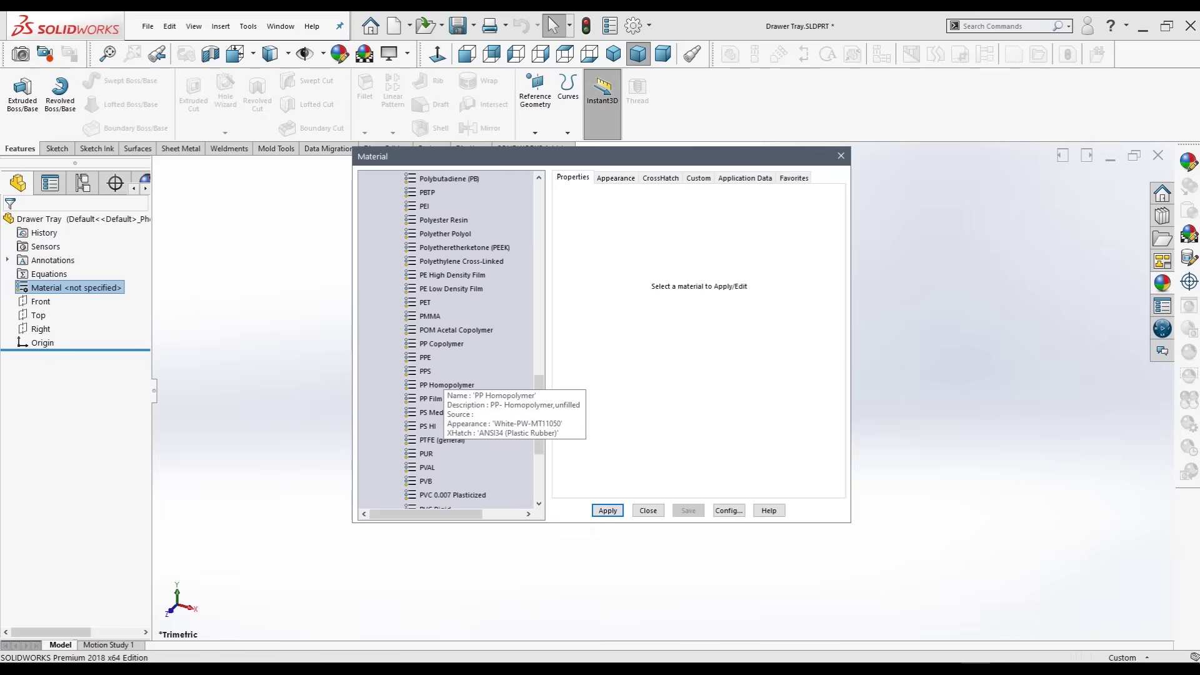
{"action": "scroll", "coordinate": [441, 375], "scroll_direction": "down", "scroll_amount": 1}
{"action": "scroll", "coordinate": [441, 375], "scroll_direction": "down", "scroll_amount": 2}
{"action": "scroll", "coordinate": [444, 369], "scroll_direction": "up", "scroll_amount": 2}
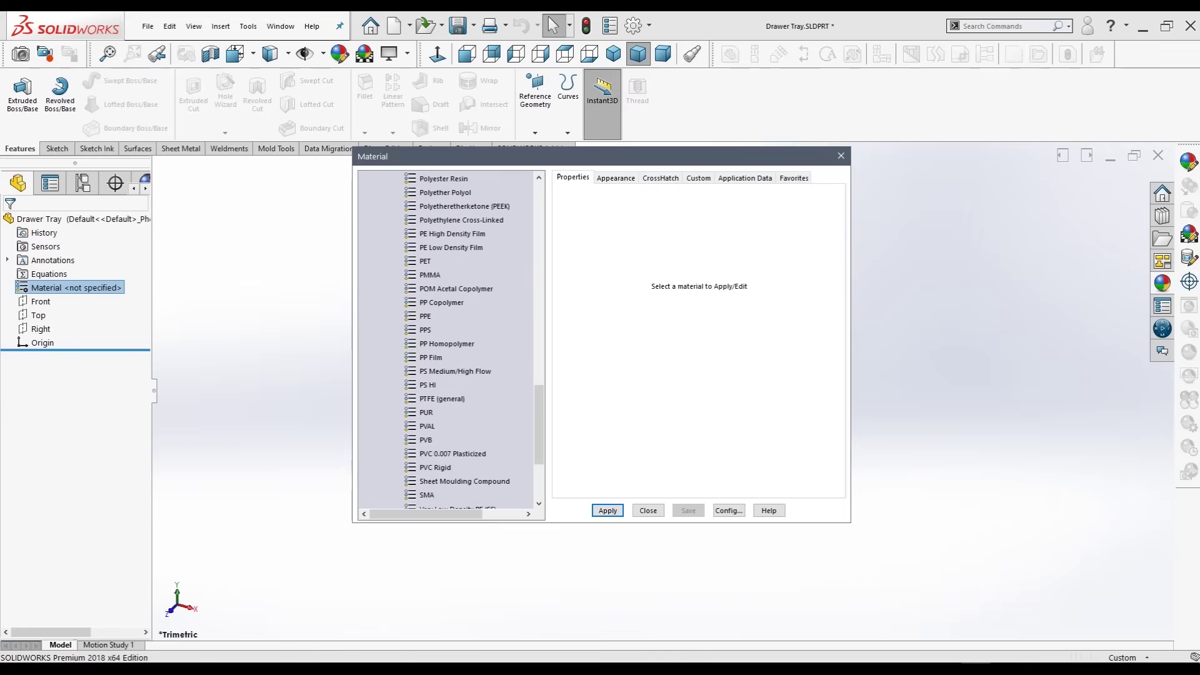
{"action": "scroll", "coordinate": [441, 369], "scroll_direction": "up", "scroll_amount": 4}
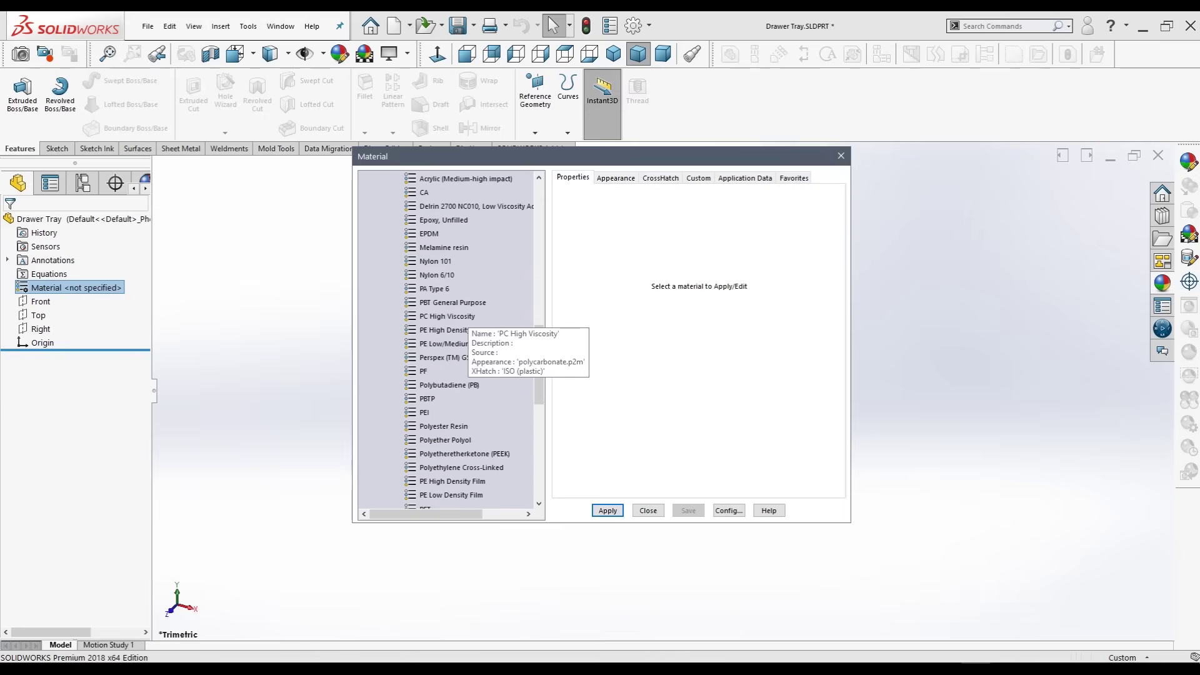
{"action": "left_click", "coordinate": [448, 316]}
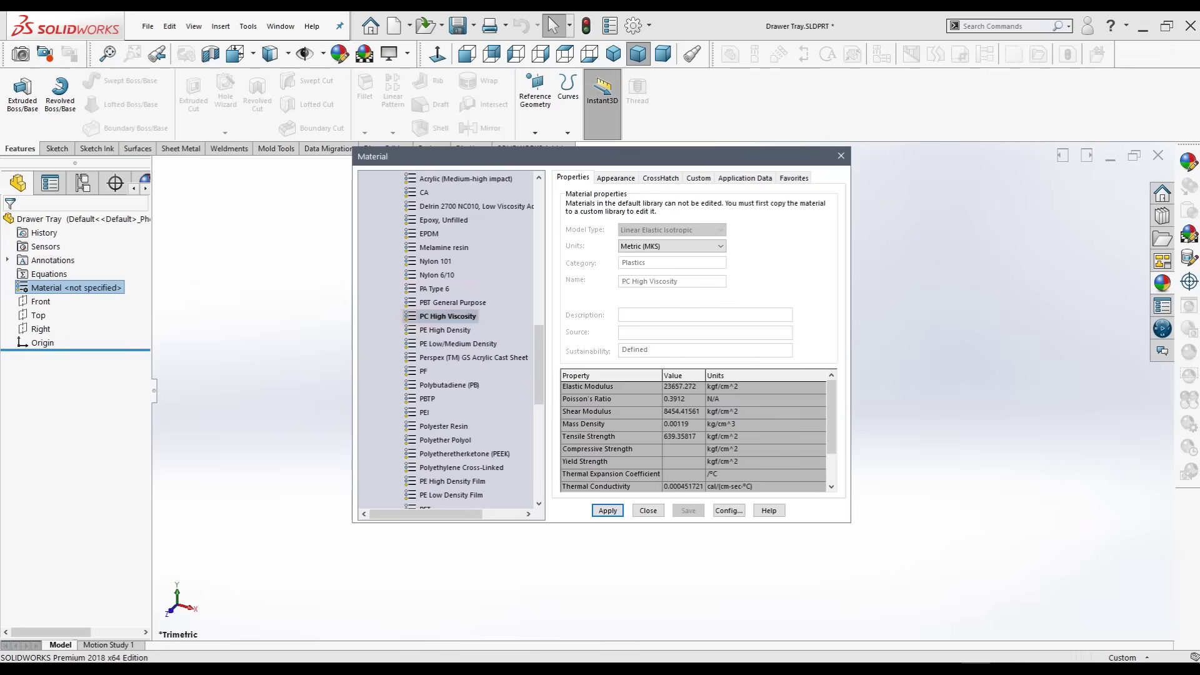
{"action": "left_click", "coordinate": [607, 511]}
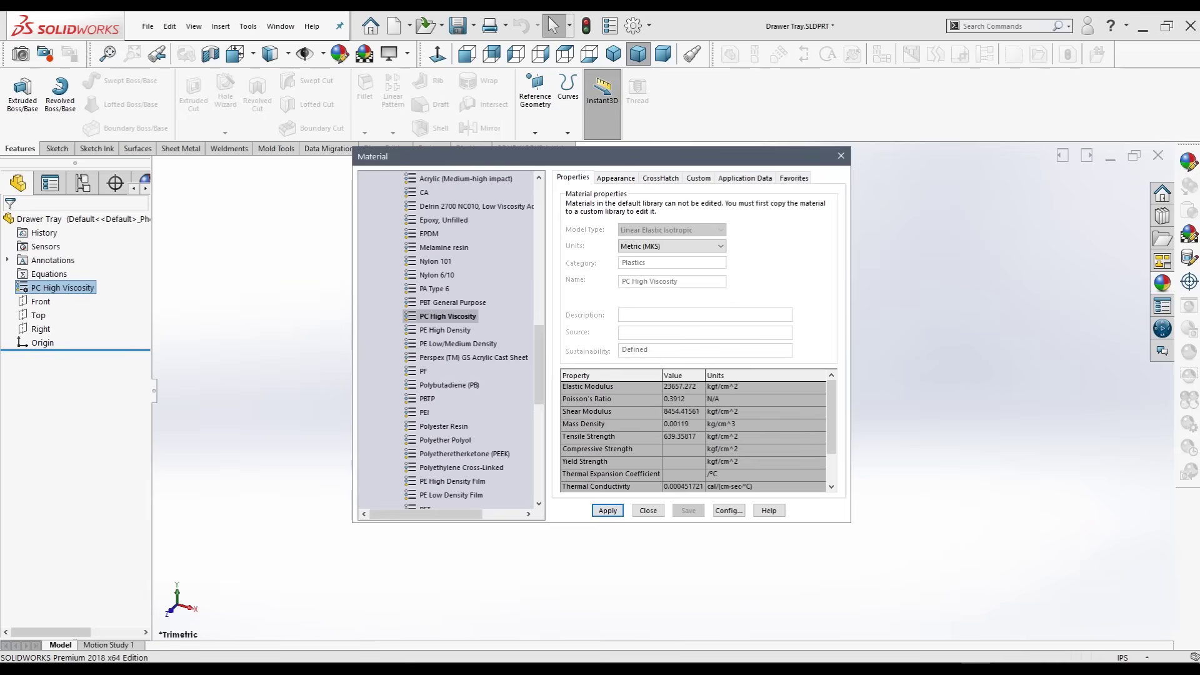
{"action": "left_click", "coordinate": [649, 510]}
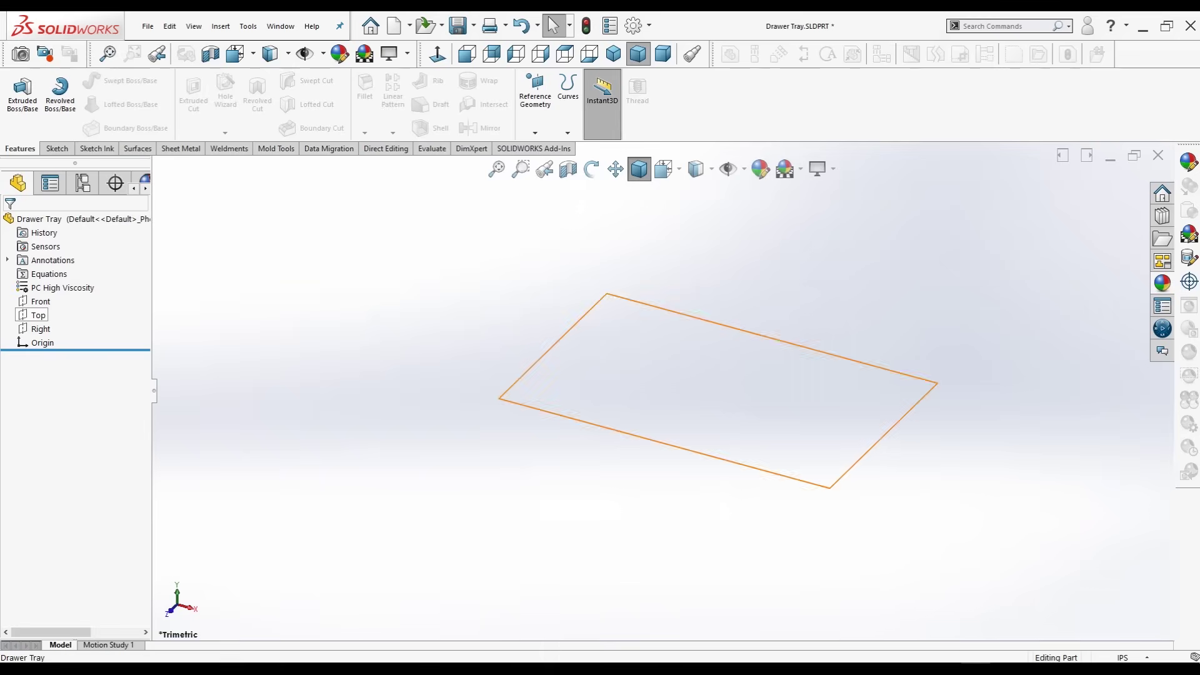
Open a sketch on the Top plane with the Center Rectangle tool active.
{"action": "left_click", "coordinate": [38, 315]}
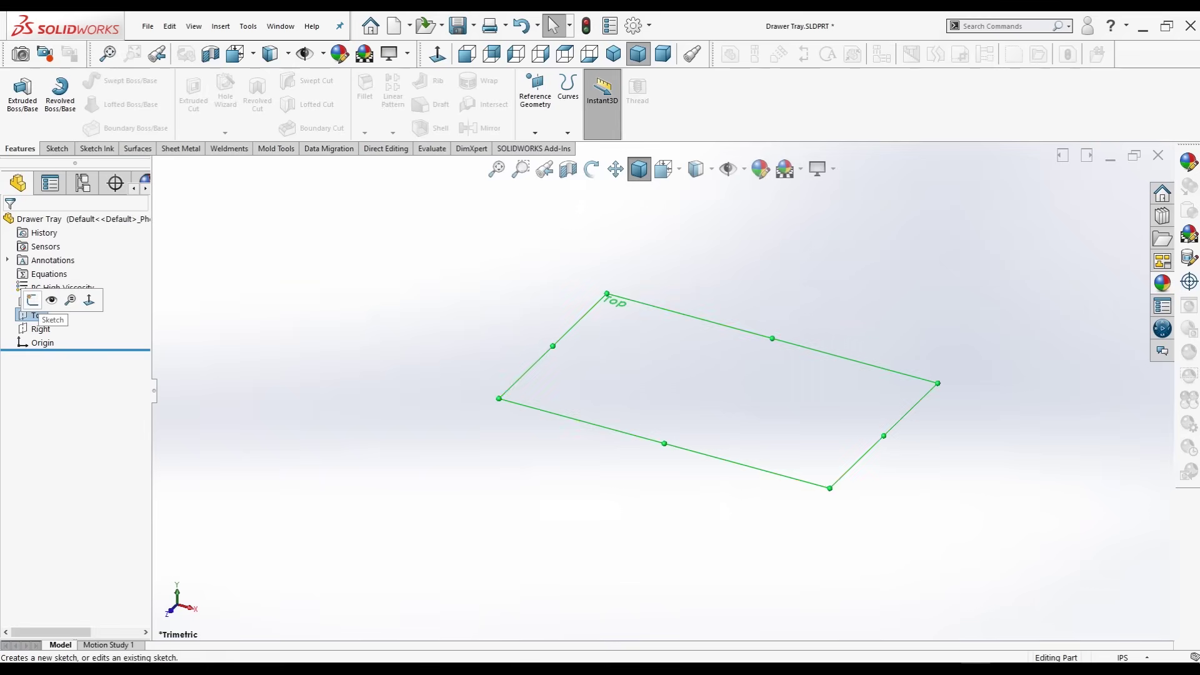
{"action": "left_click", "coordinate": [33, 301]}
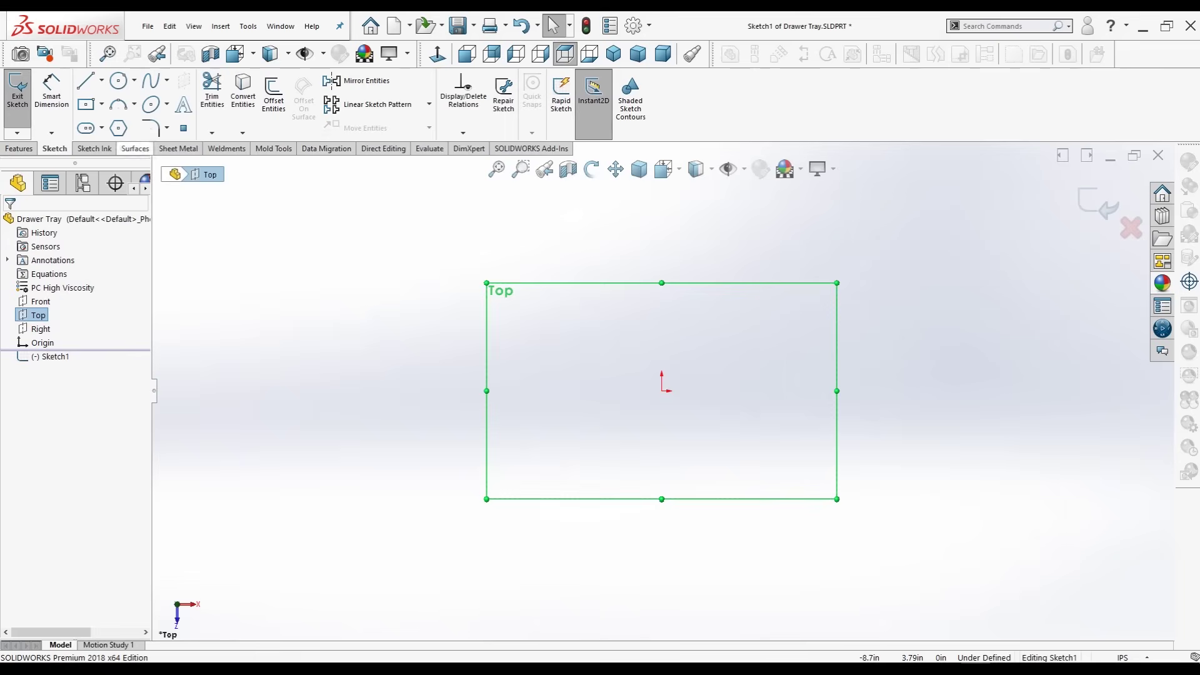
{"action": "left_click", "coordinate": [101, 103]}
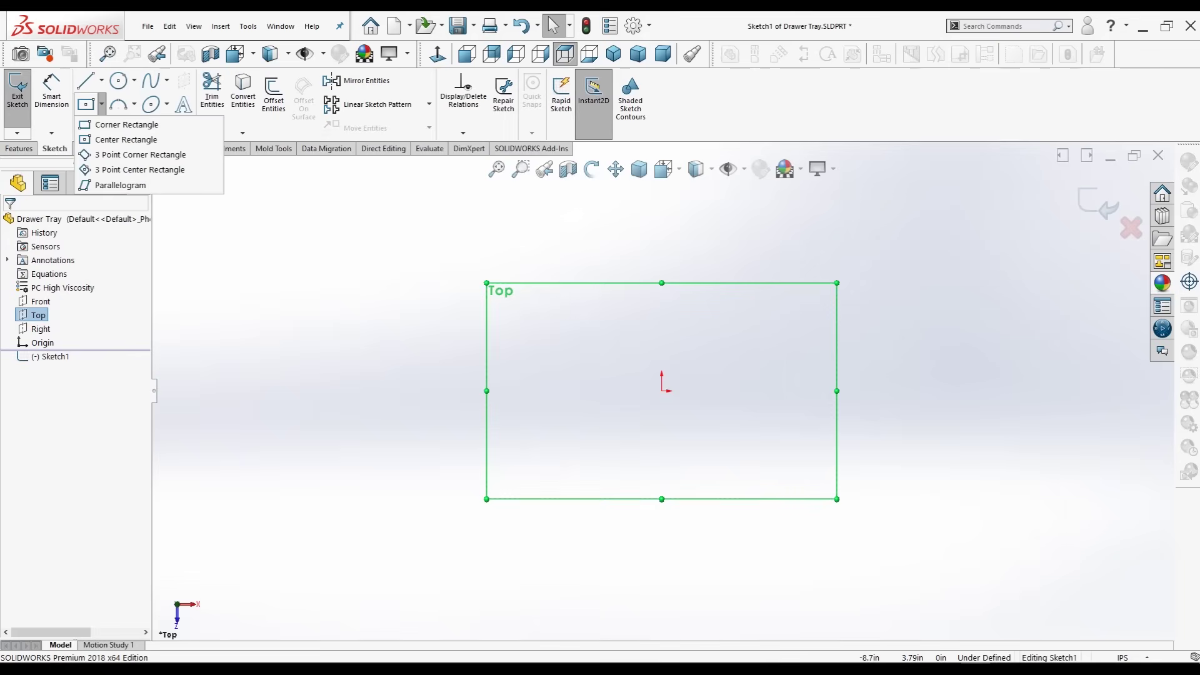
{"action": "left_click", "coordinate": [126, 139]}
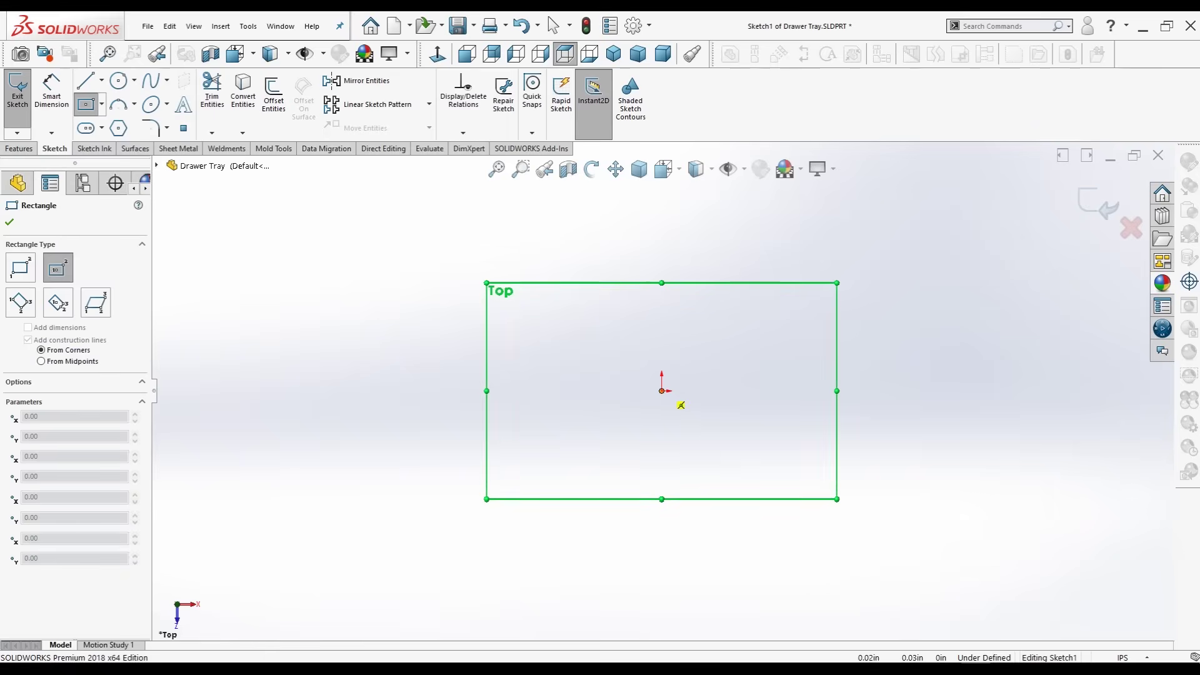
Draw a 12 by 4.50 center rectangle at the origin and fit it in view.
{"action": "left_click", "coordinate": [662, 391]}
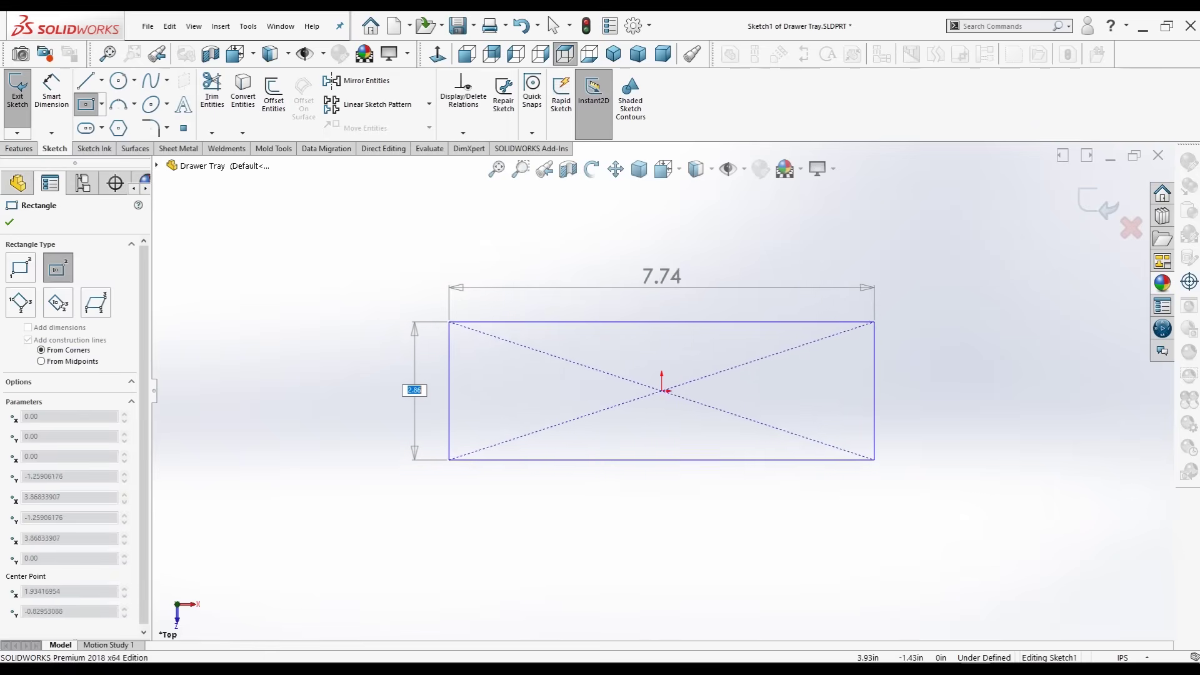
{"action": "key", "text": "BackSpace"}
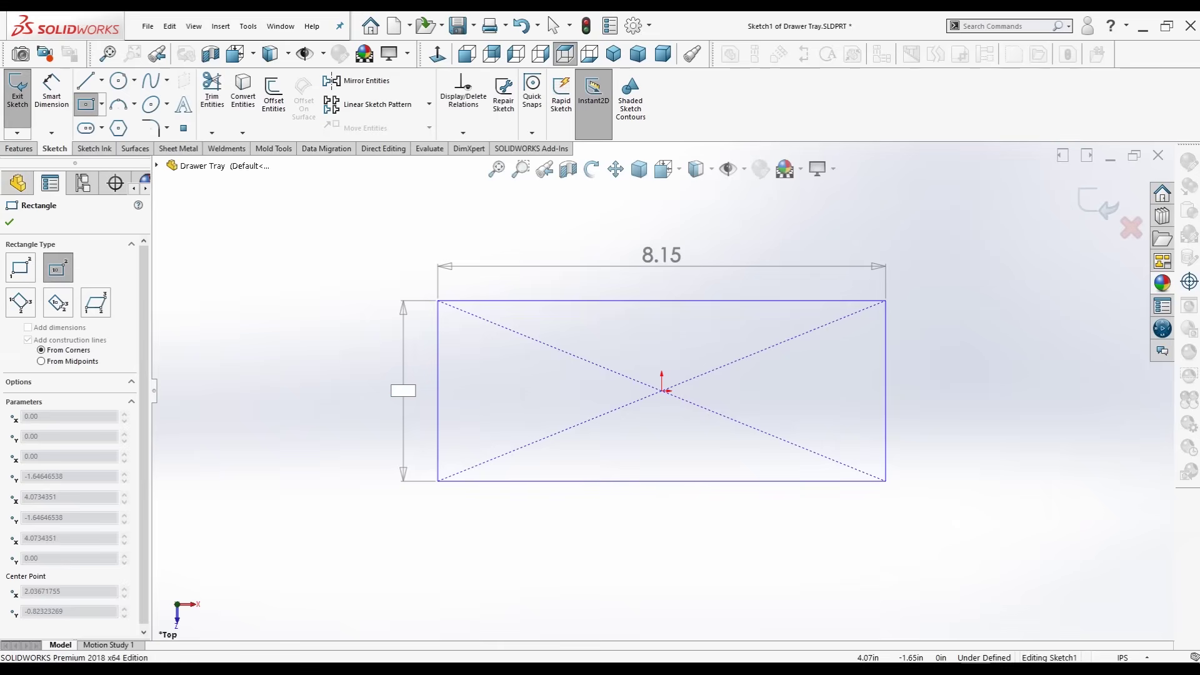
{"action": "type", "text": "4.50"}
{"action": "key", "text": "Tab"}
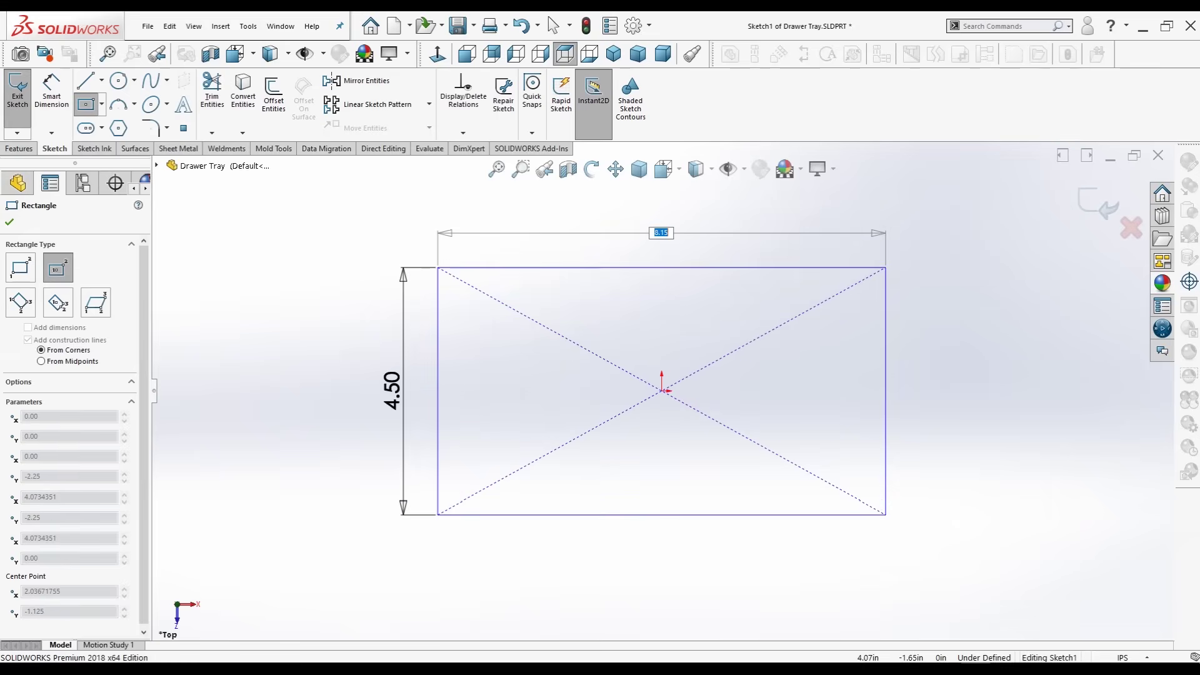
{"action": "type", "text": "12"}
{"action": "key", "text": "Return"}
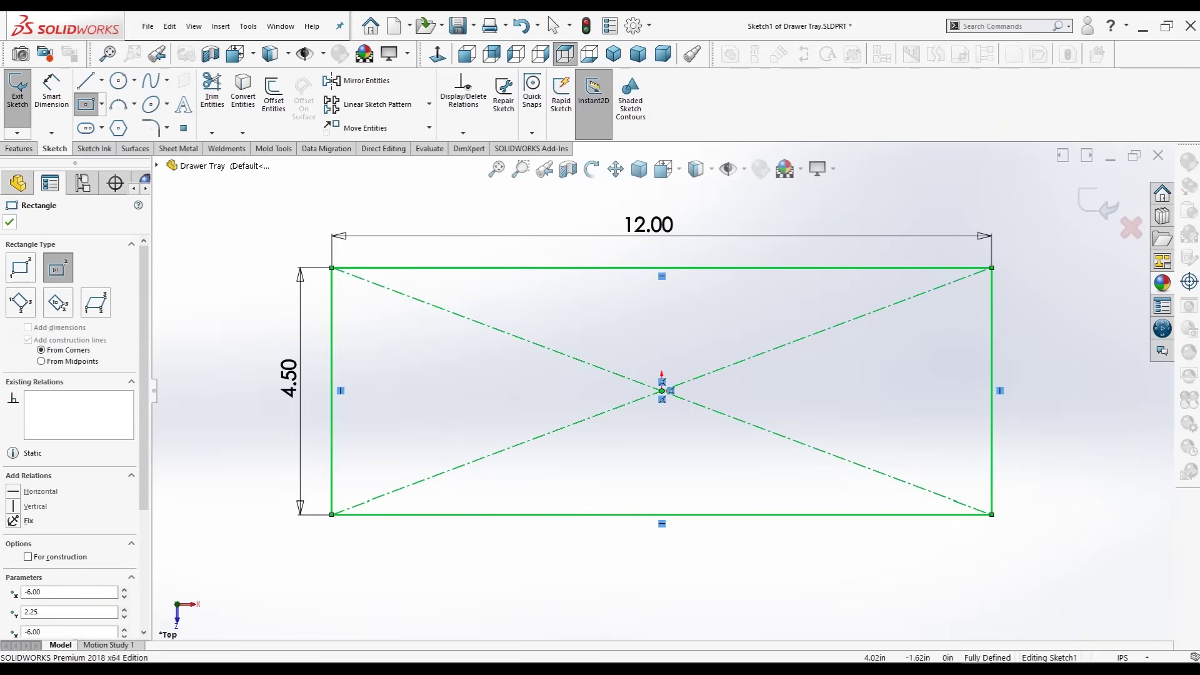
{"action": "key", "text": "Escape"}
{"action": "key", "text": "f"}
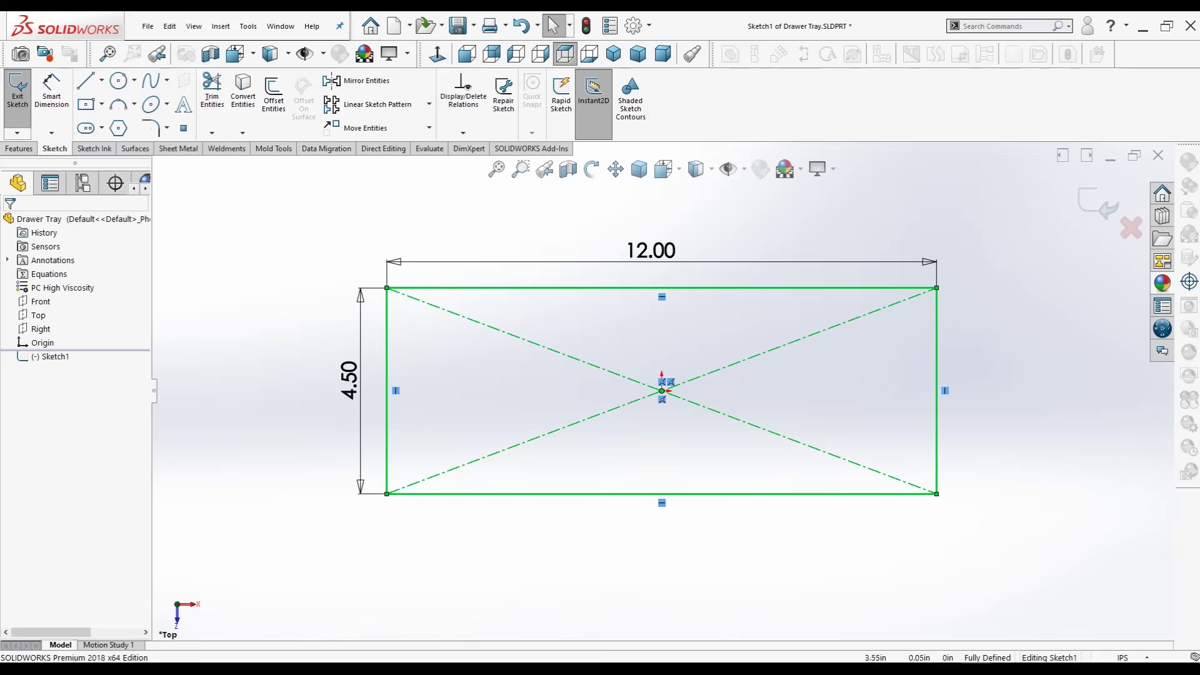
{"action": "key", "text": "z"}
{"action": "key", "text": "Escape"}
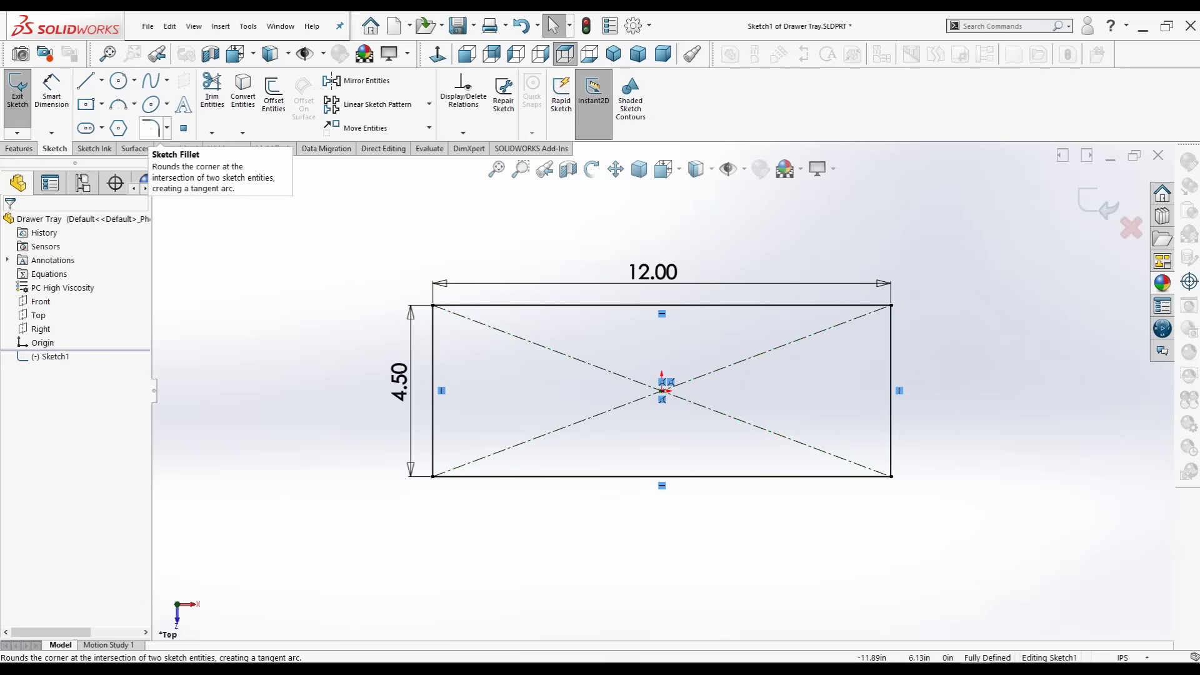
Add sketch fillets to all four corners of the rectangle.
{"action": "left_click", "coordinate": [150, 128]}
{"action": "left_click", "coordinate": [625, 306]}
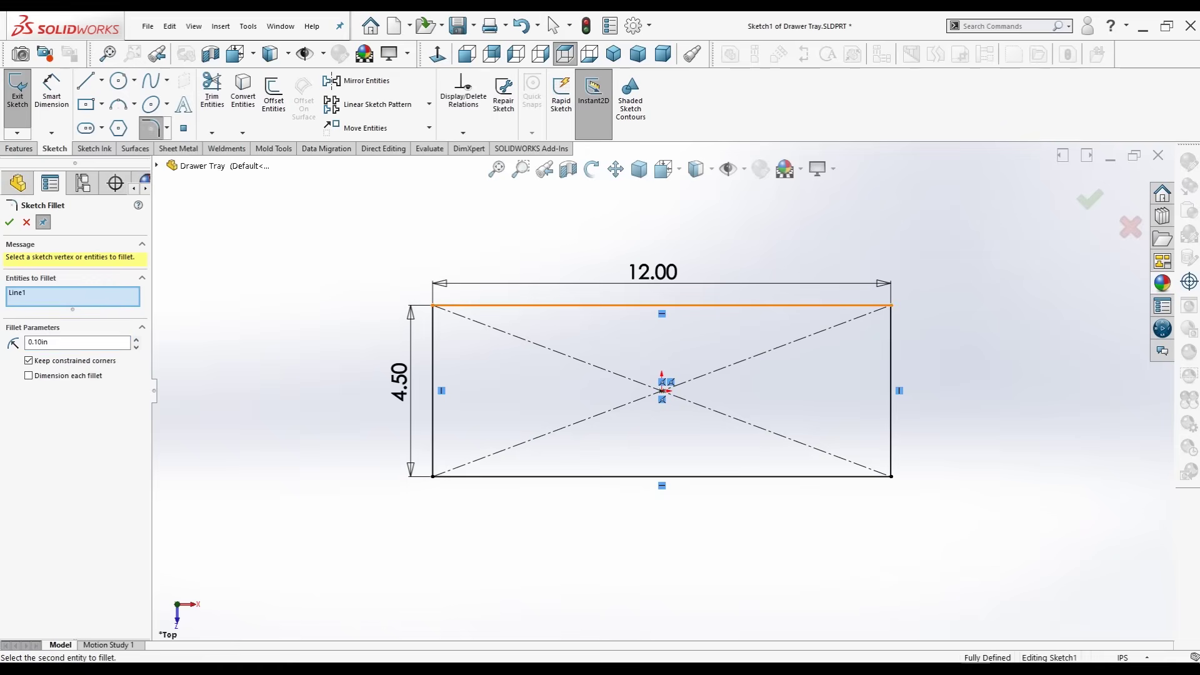
{"action": "left_click", "coordinate": [432, 325]}
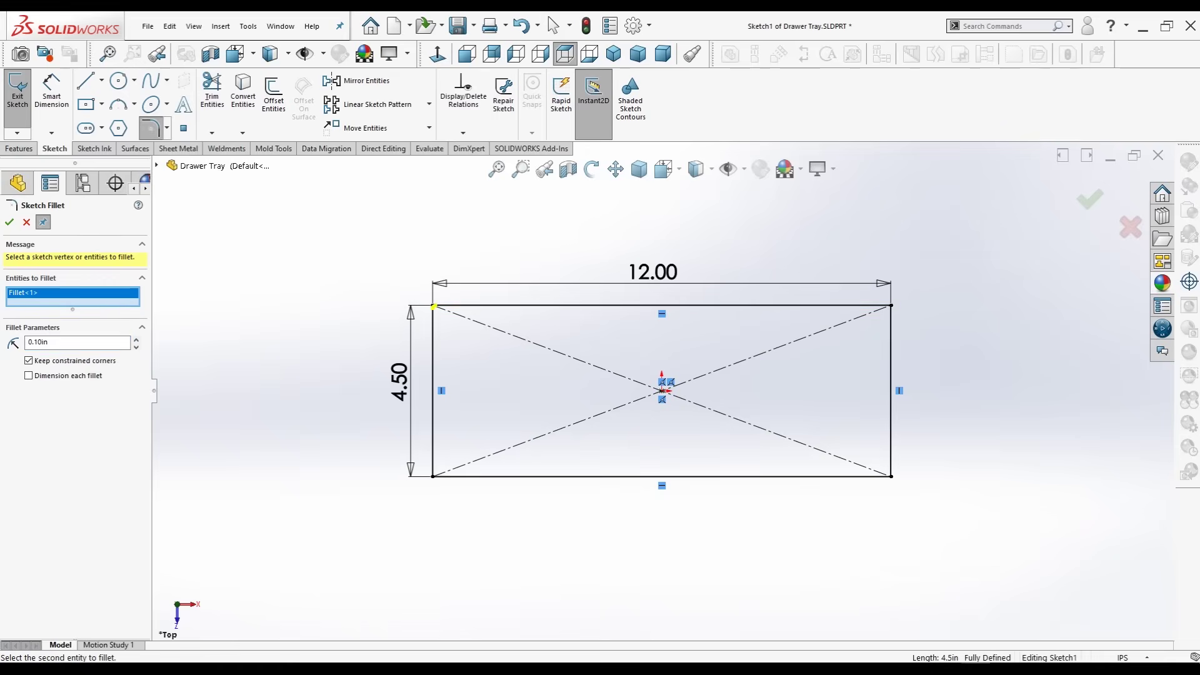
{"action": "left_click", "coordinate": [432, 406]}
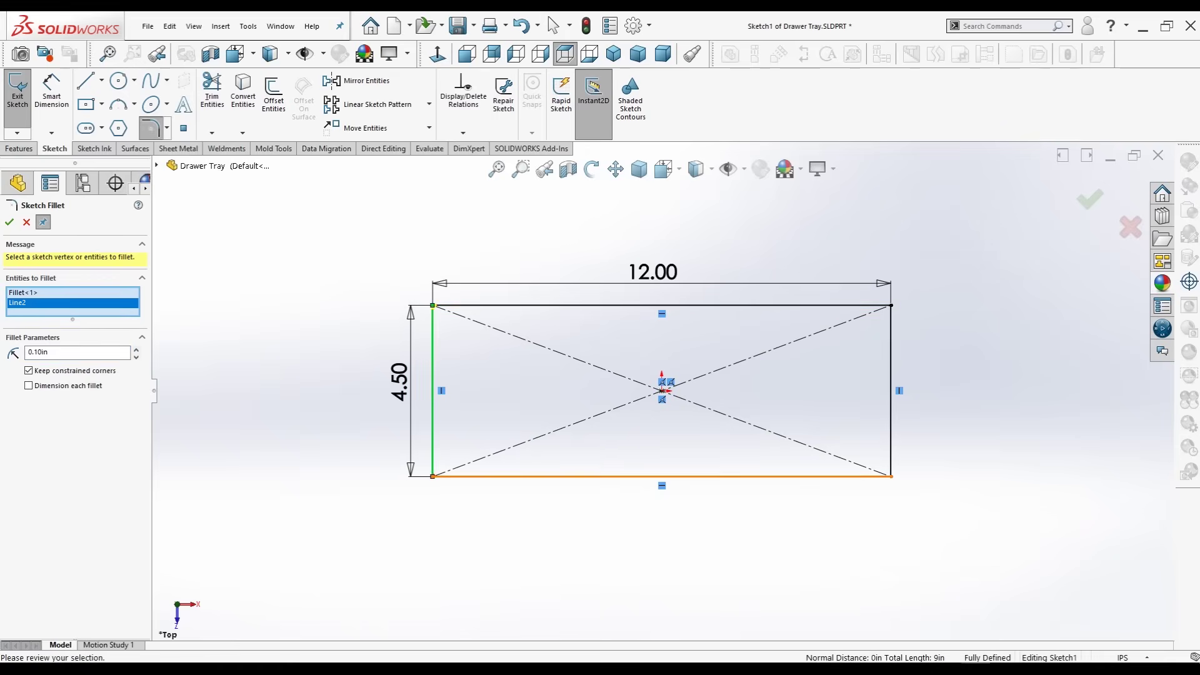
{"action": "left_click", "coordinate": [475, 477]}
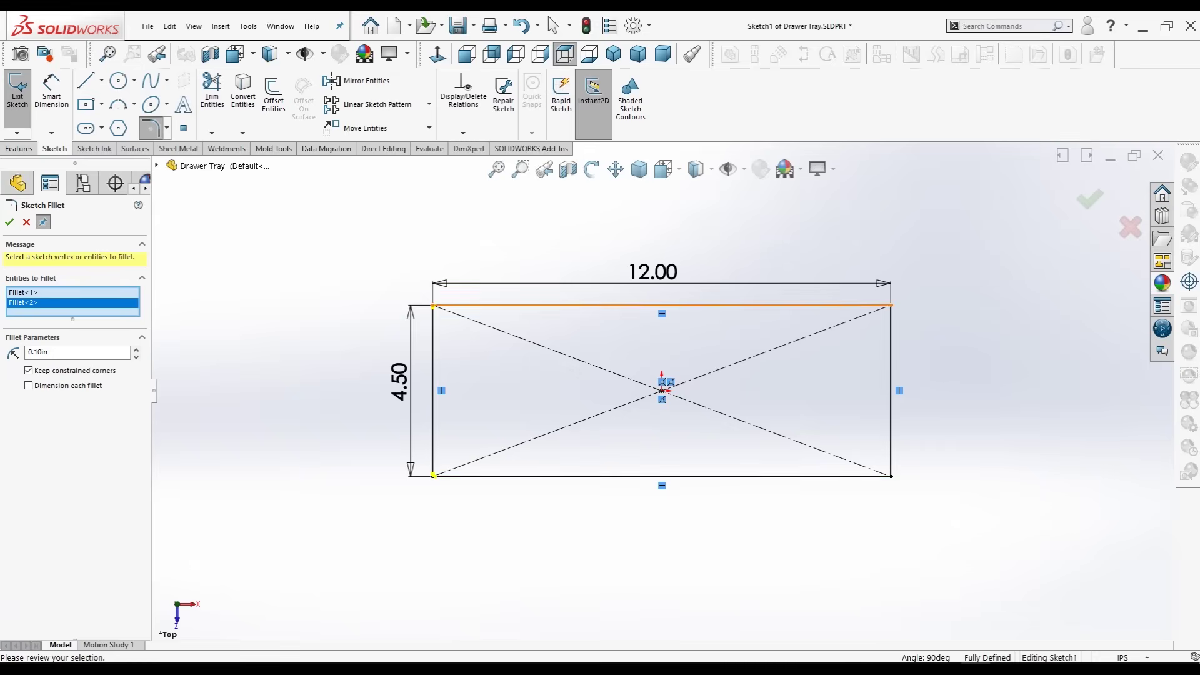
{"action": "left_click", "coordinate": [781, 305]}
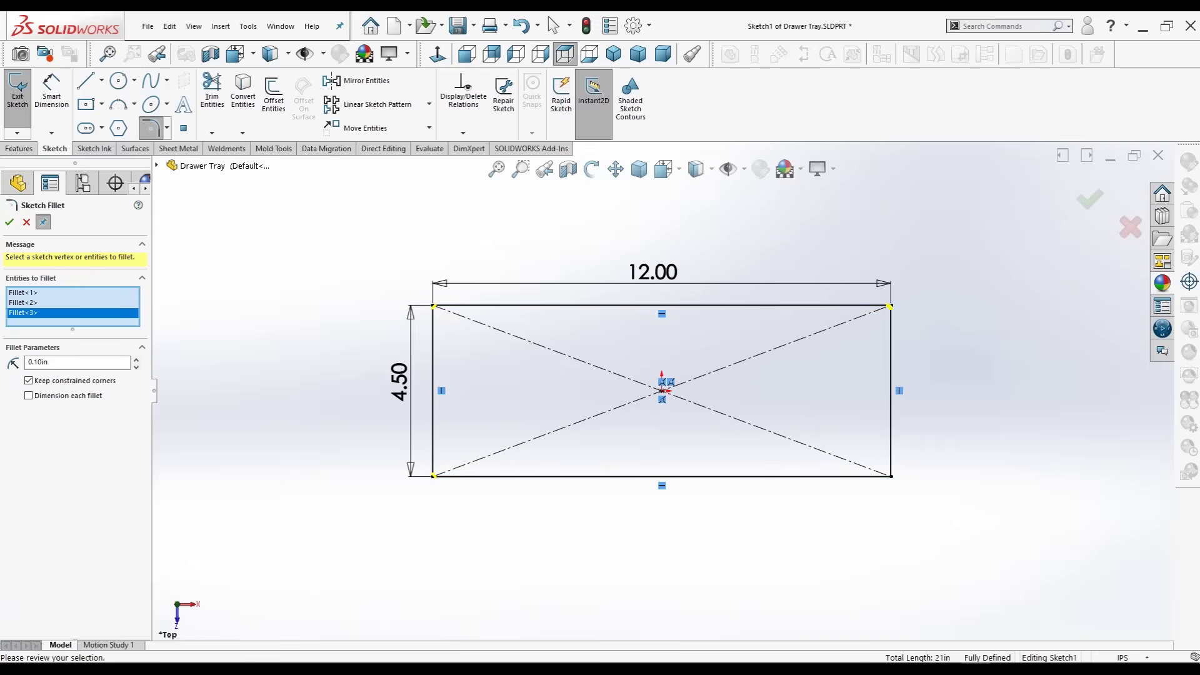
{"action": "left_click", "coordinate": [890, 431]}
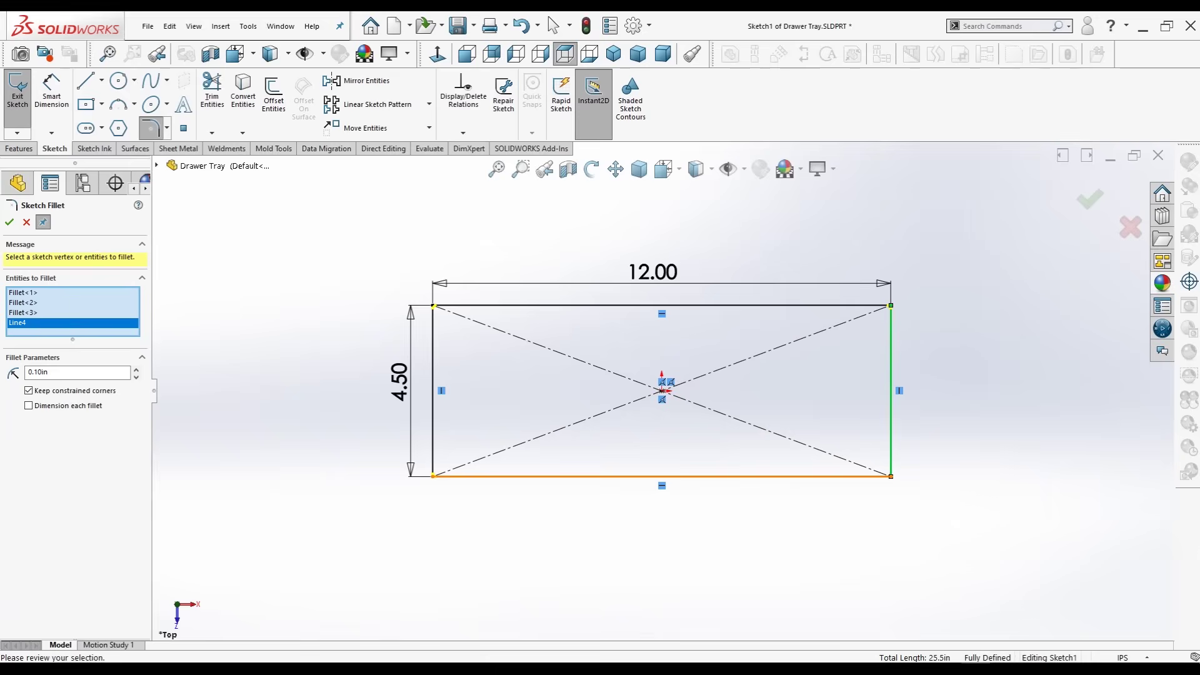
{"action": "left_click", "coordinate": [844, 476]}
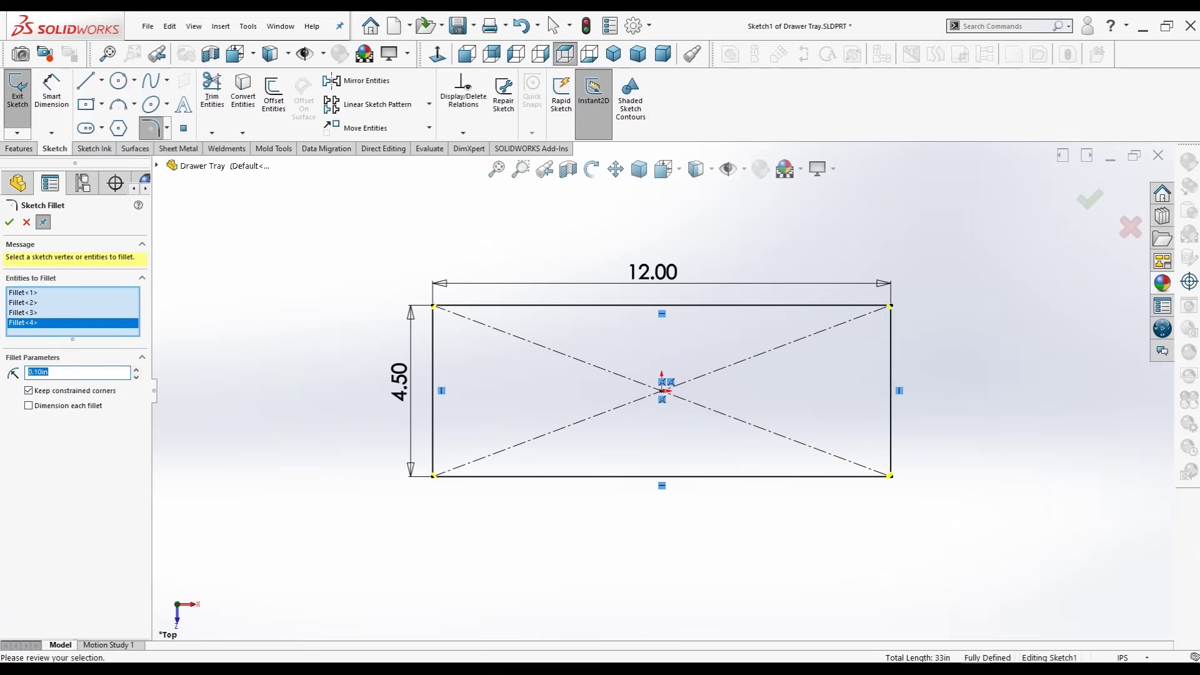
Set the dimensioned corner fillets to 0.375 in and start an extruded boss.
{"action": "key", "text": "BackSpace"}
{"action": "type", "text": "375"}
{"action": "key", "text": "Return"}
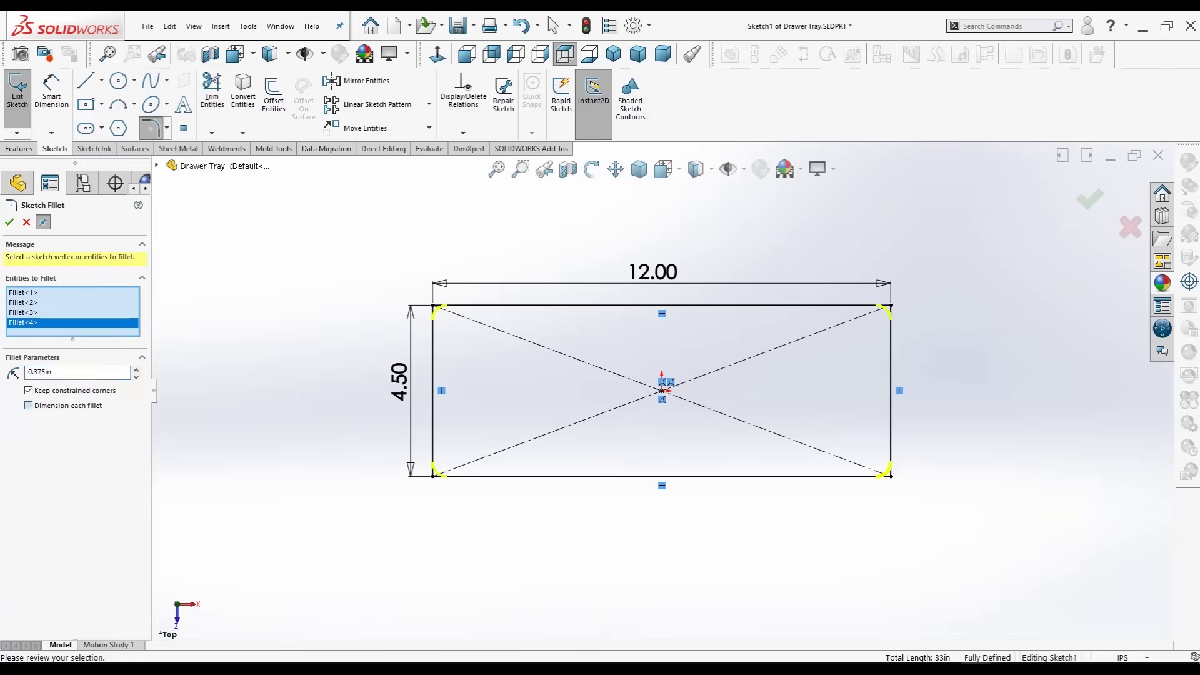
{"action": "left_click", "coordinate": [28, 405]}
{"action": "left_click", "coordinate": [10, 222]}
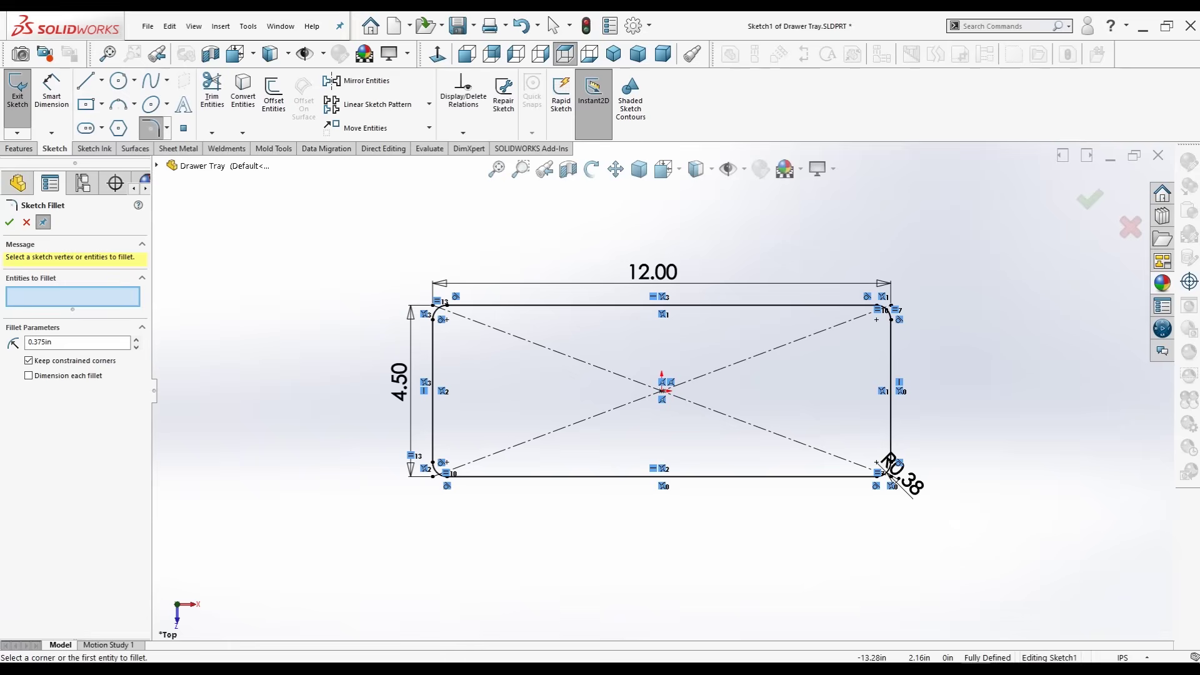
{"action": "left_click", "coordinate": [26, 222]}
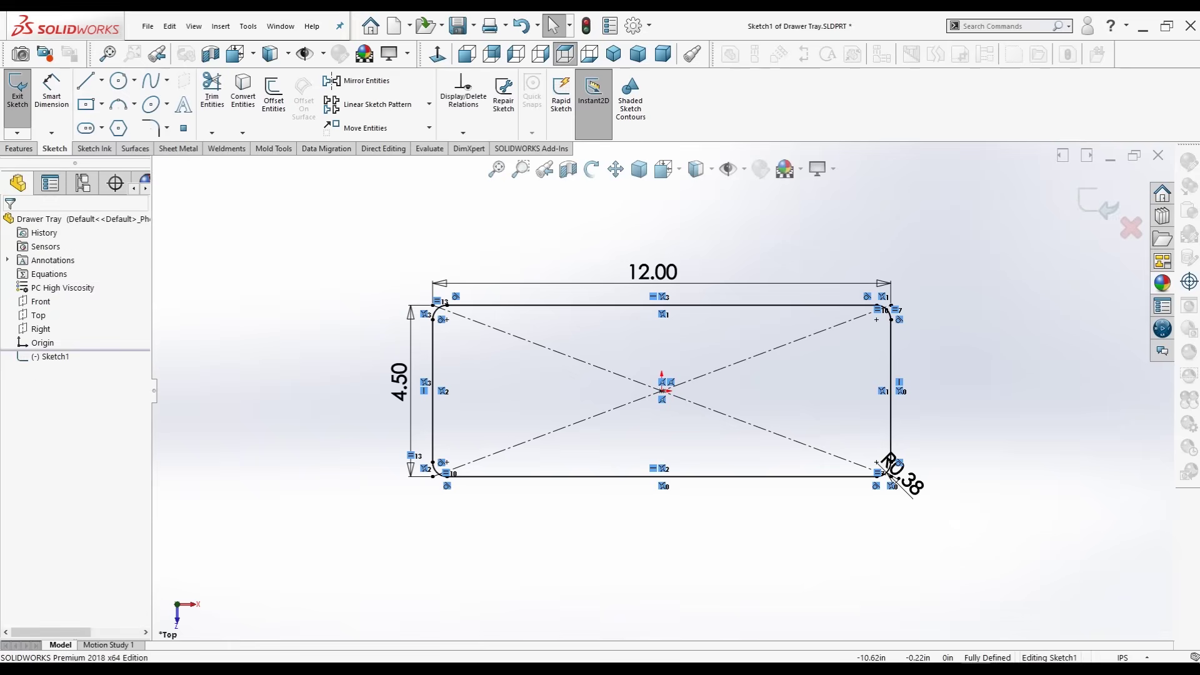
{"action": "left_click", "coordinate": [18, 148]}
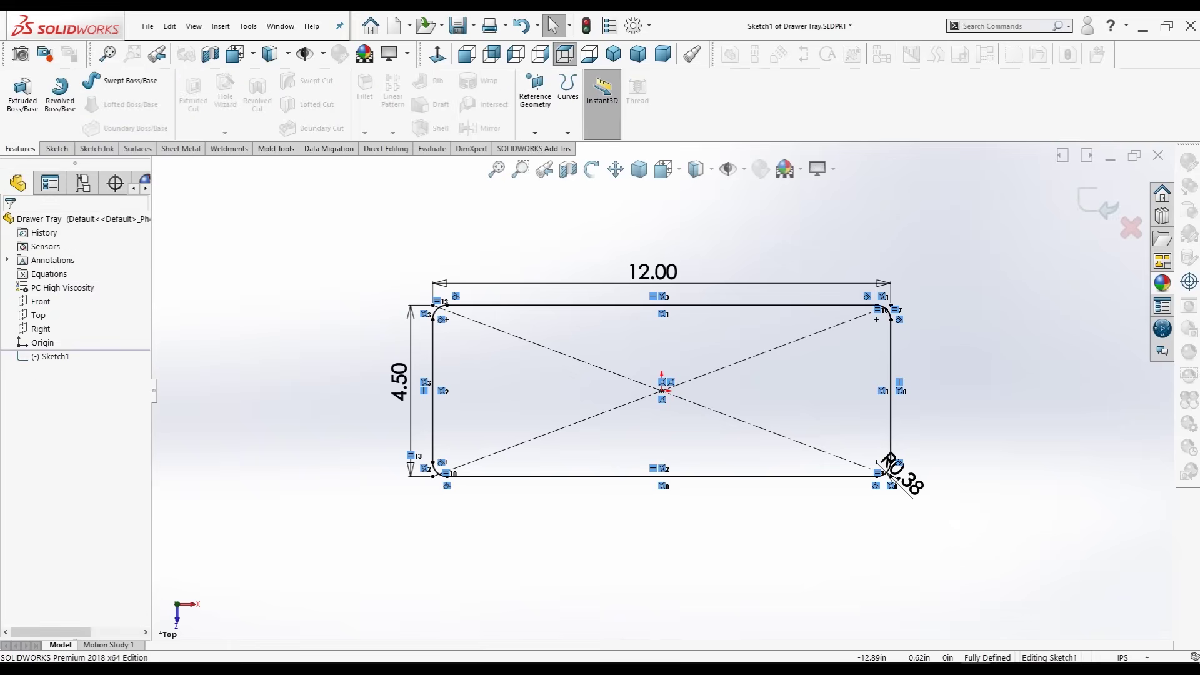
{"action": "left_click", "coordinate": [22, 94]}
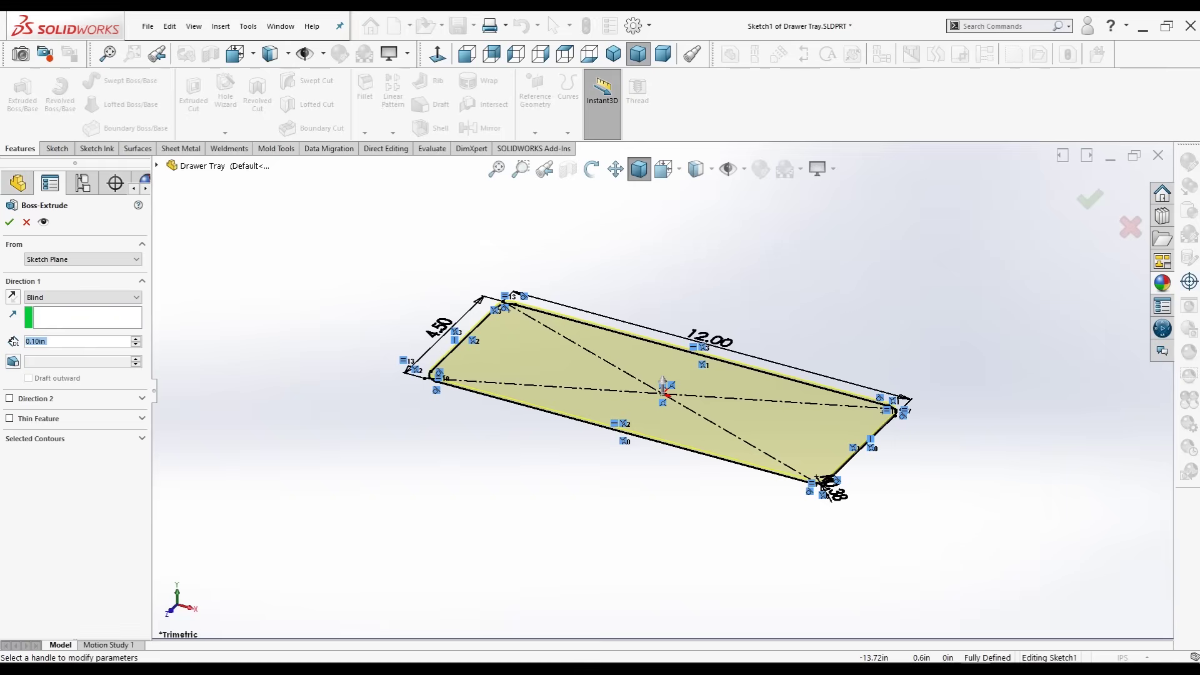
Extrude the rounded rectangle 3.00 in blind with a 5° outward draft.
{"action": "type", "text": "3"}
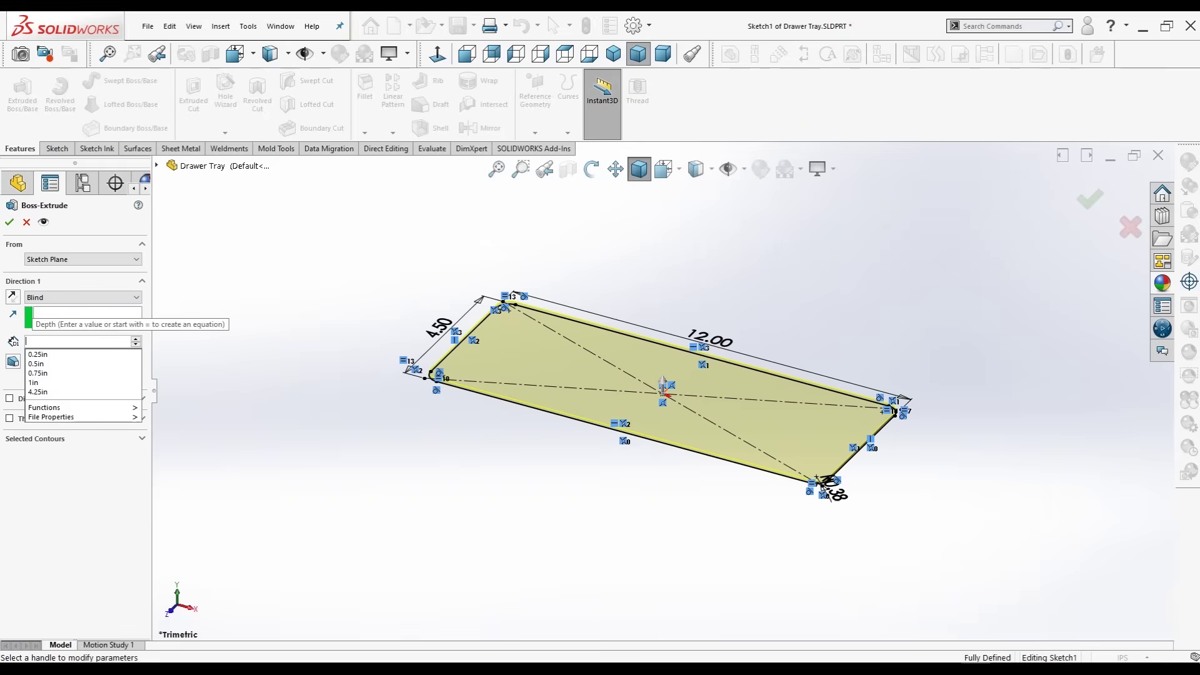
{"action": "key", "text": "Return"}
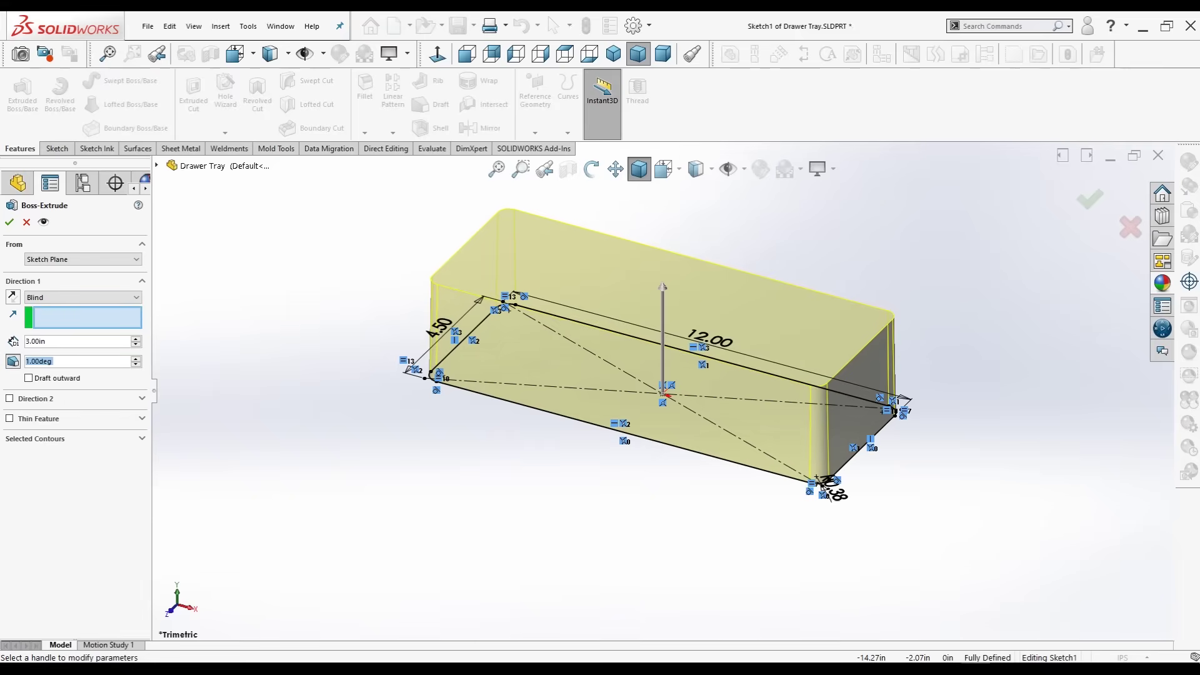
{"action": "type", "text": "5"}
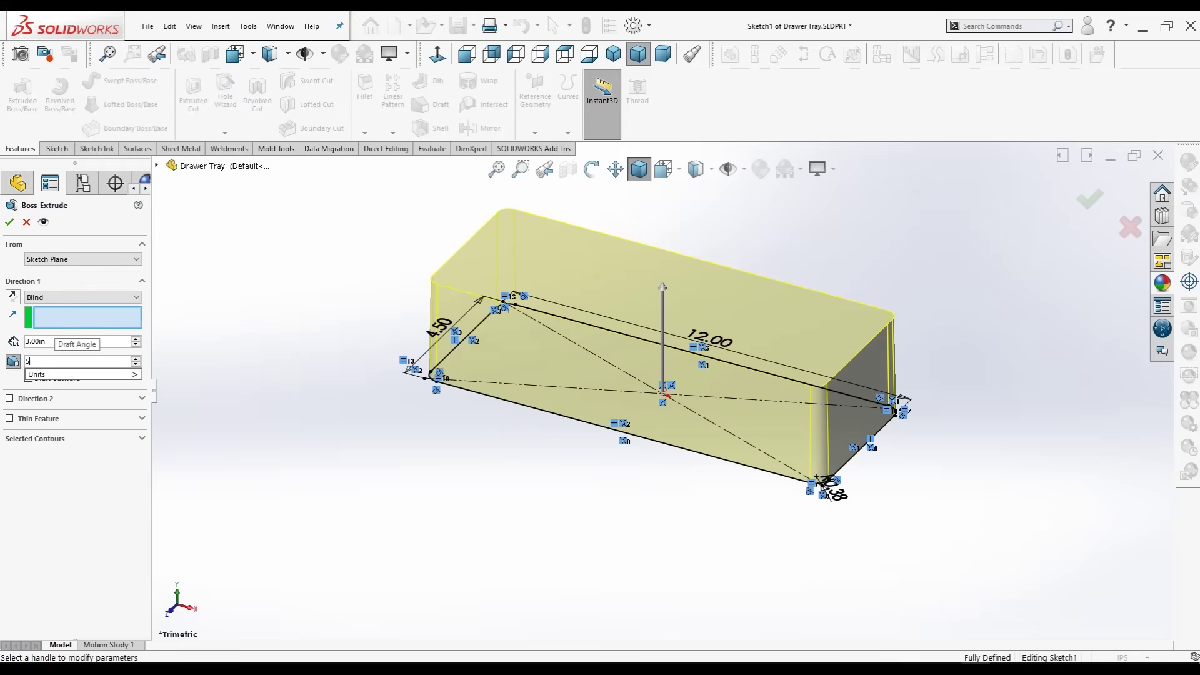
{"action": "key", "text": "Return"}
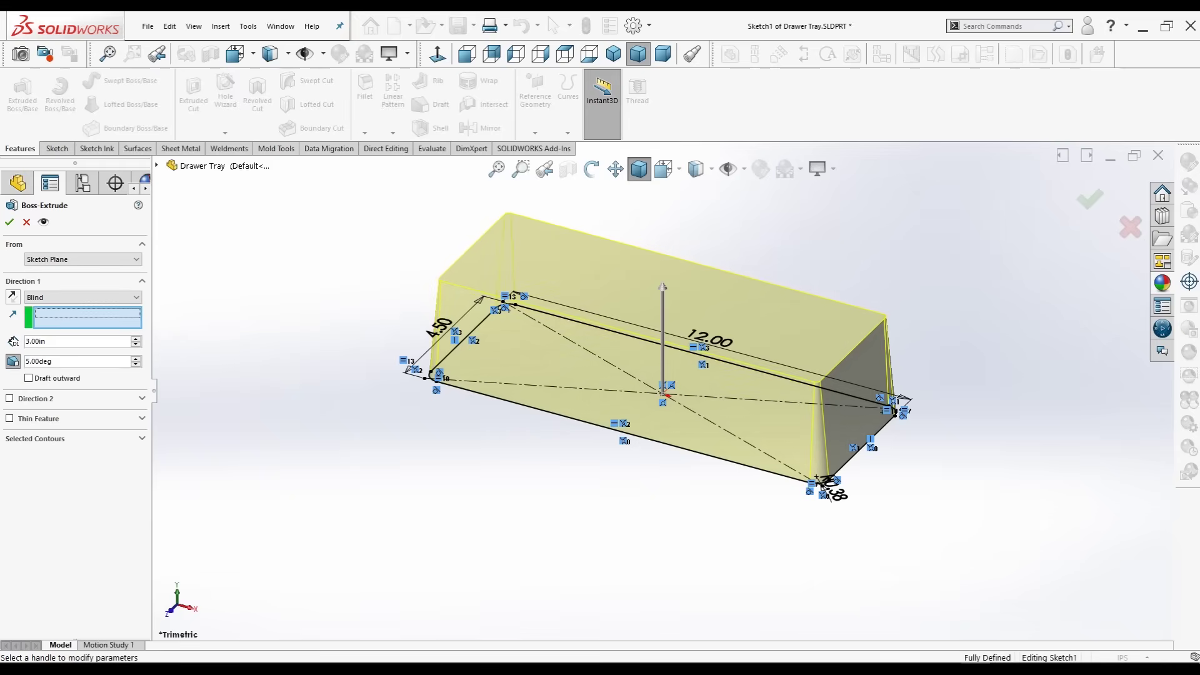
{"action": "left_click", "coordinate": [13, 361]}
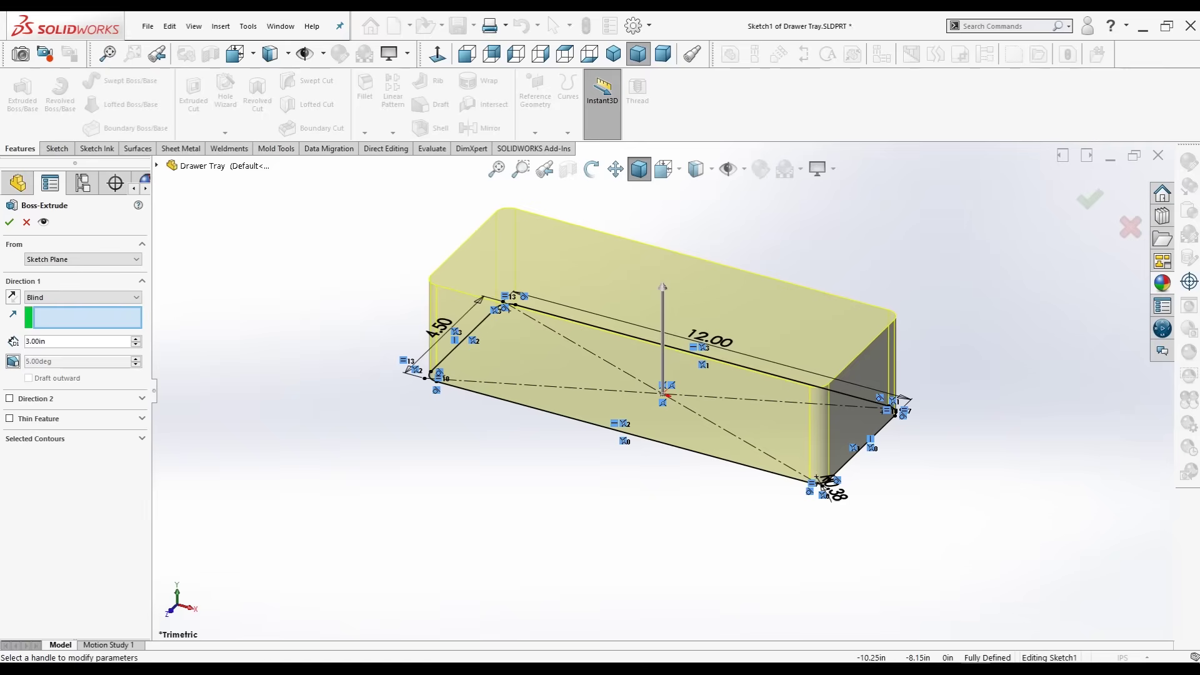
{"action": "left_click", "coordinate": [12, 361]}
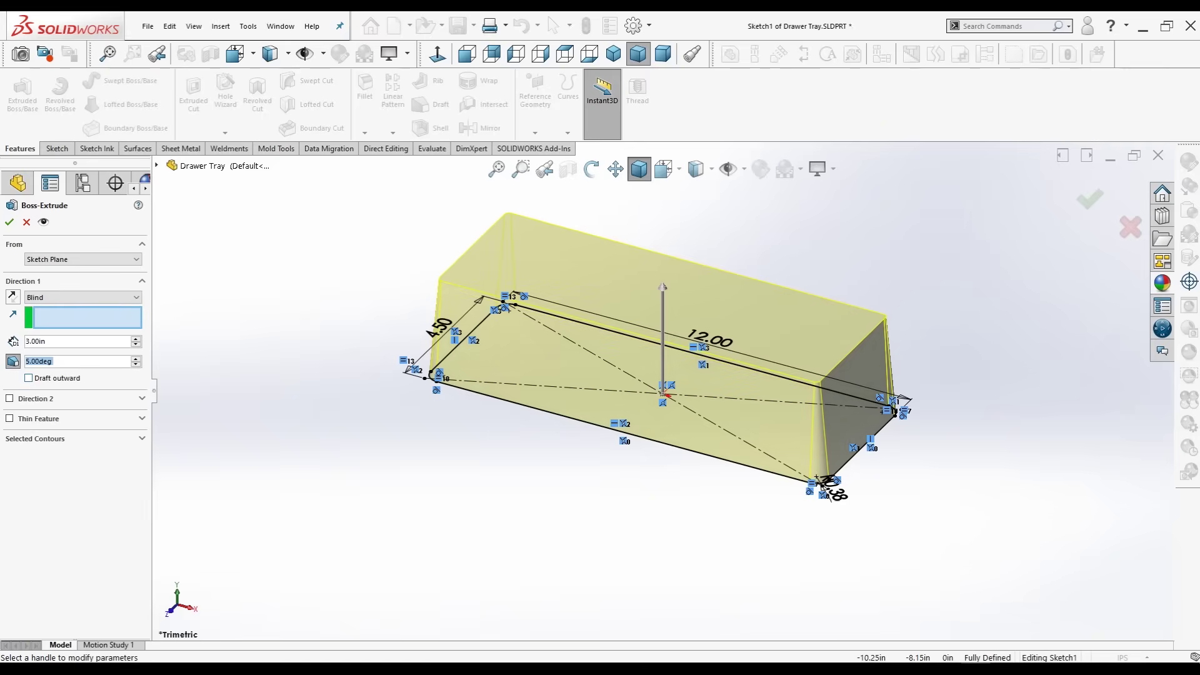
{"action": "left_click", "coordinate": [28, 378]}
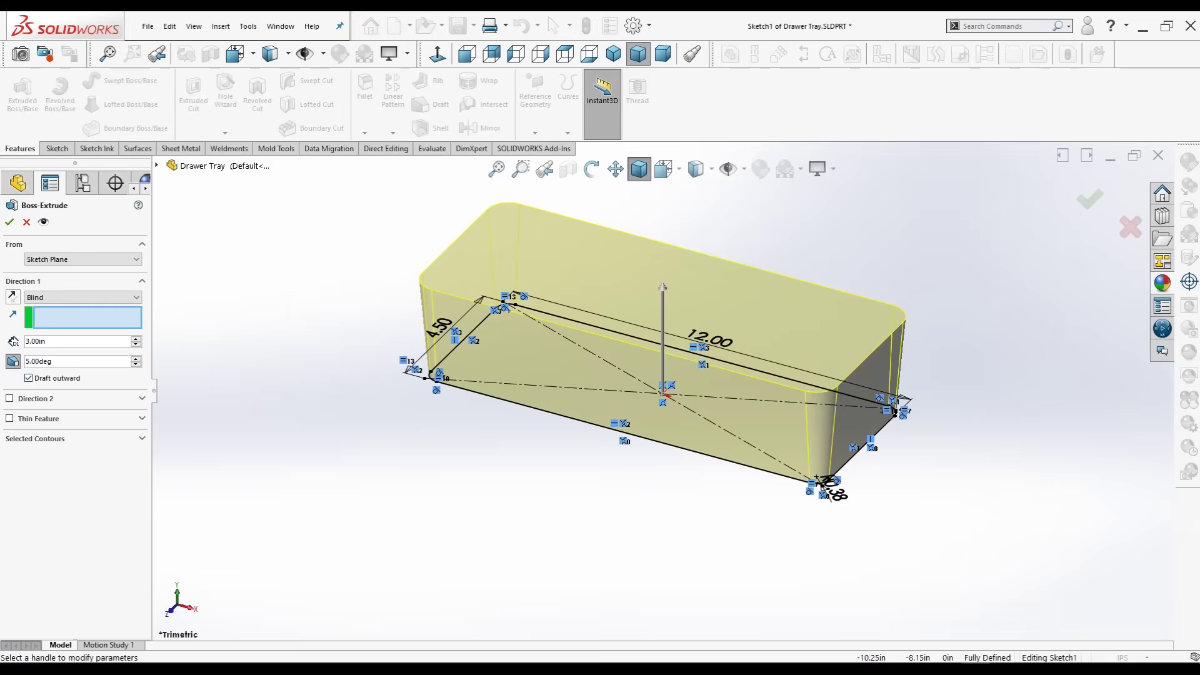
{"action": "scroll", "coordinate": [710, 457], "scroll_direction": "up", "scroll_amount": 3}
{"action": "scroll", "coordinate": [778, 474], "scroll_direction": "down", "scroll_amount": 2}
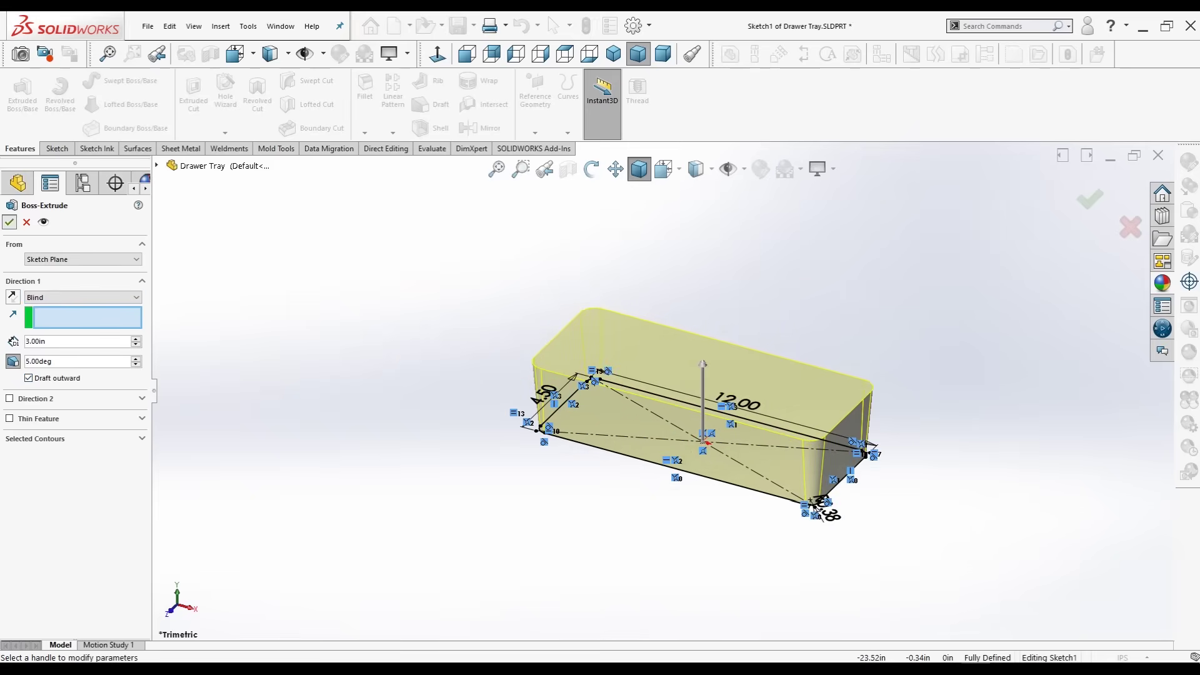
{"action": "key", "text": "Return"}
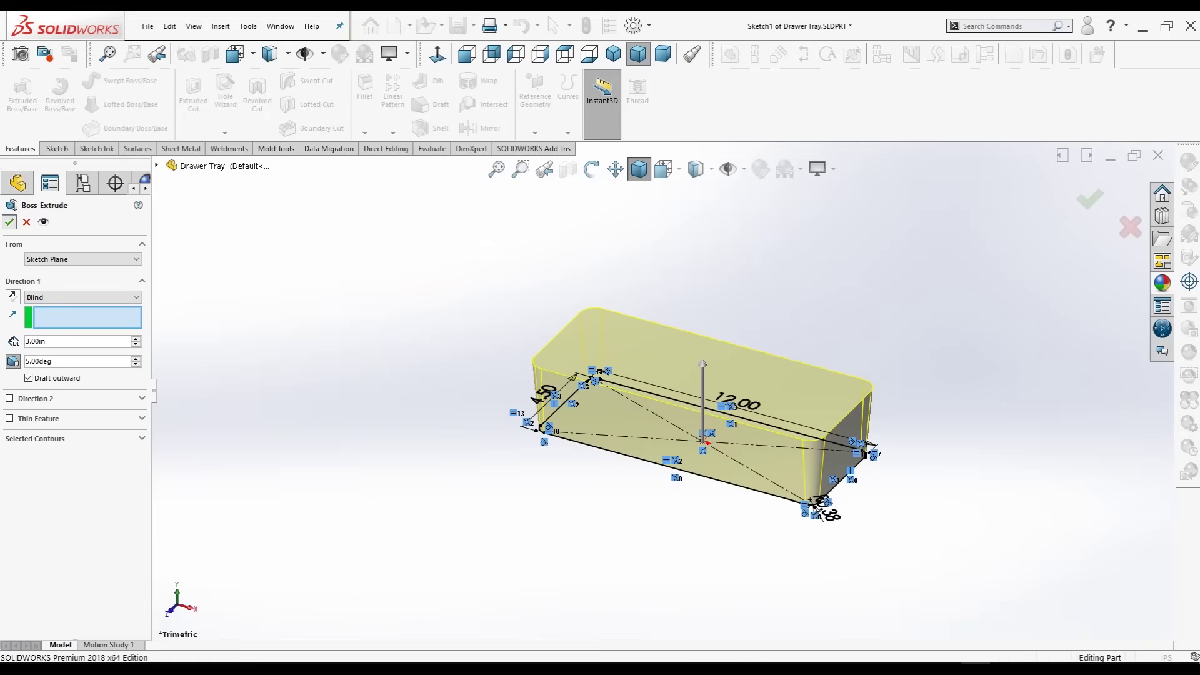
Shell the box to 0.10 in walls with the top face removed.
{"action": "key", "text": "Escape"}
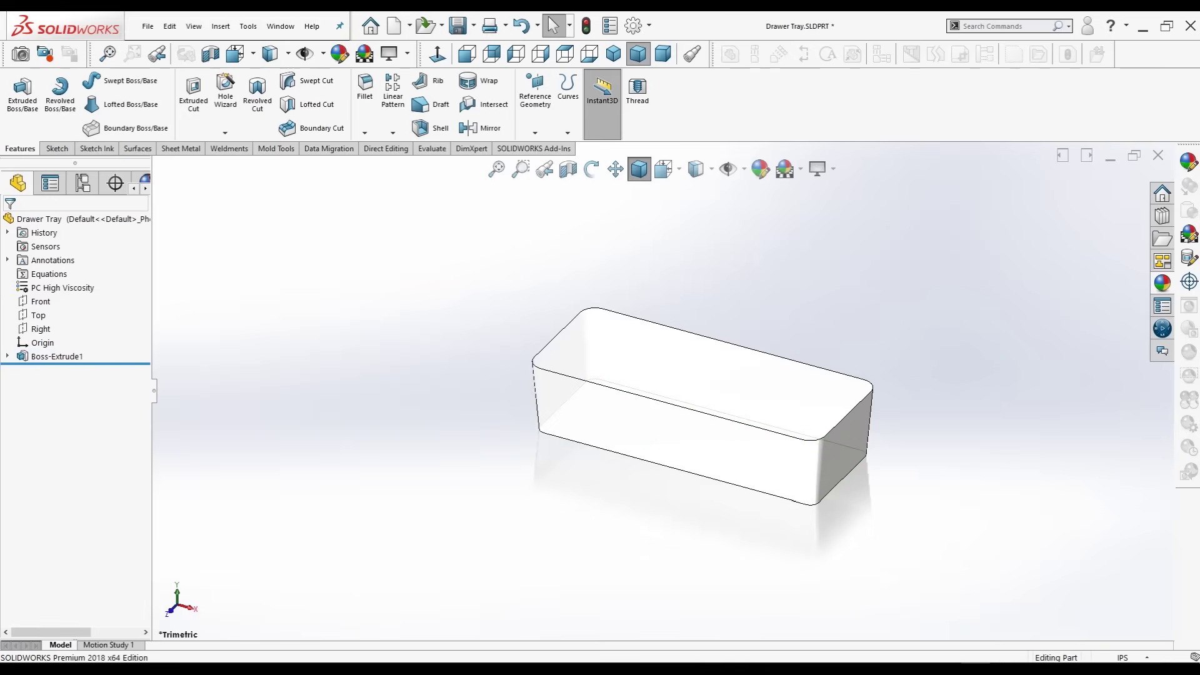
{"action": "key", "text": "z"}
{"action": "key", "text": "shift+z"}
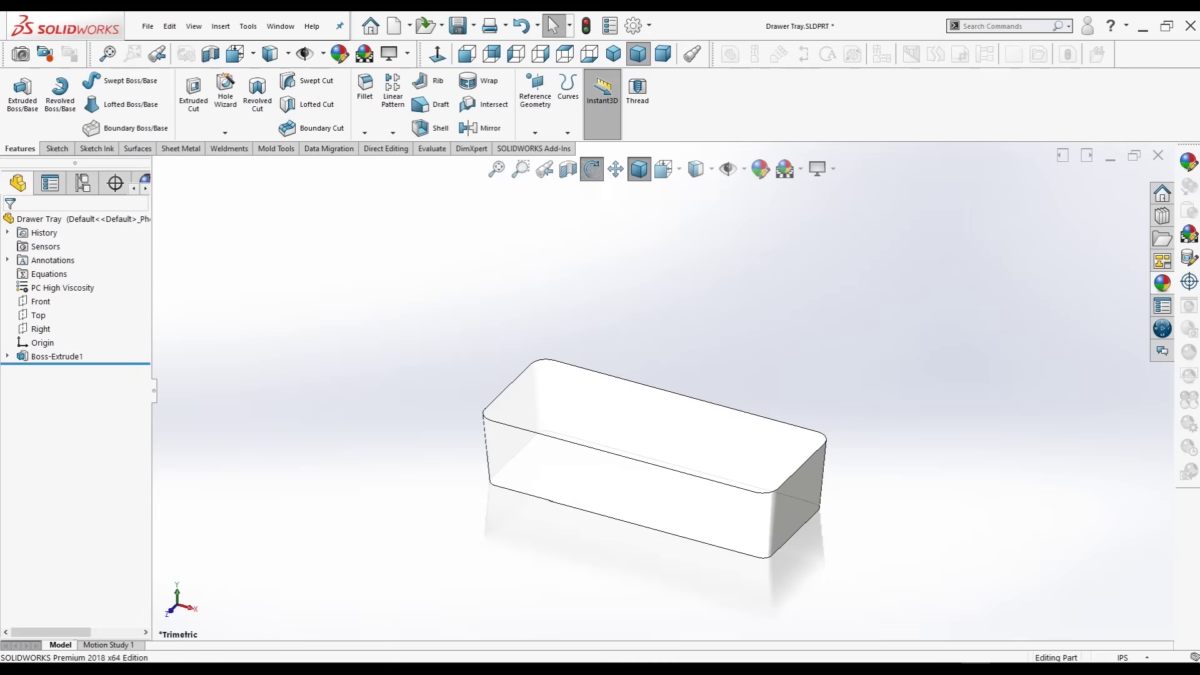
{"action": "key", "text": "f"}
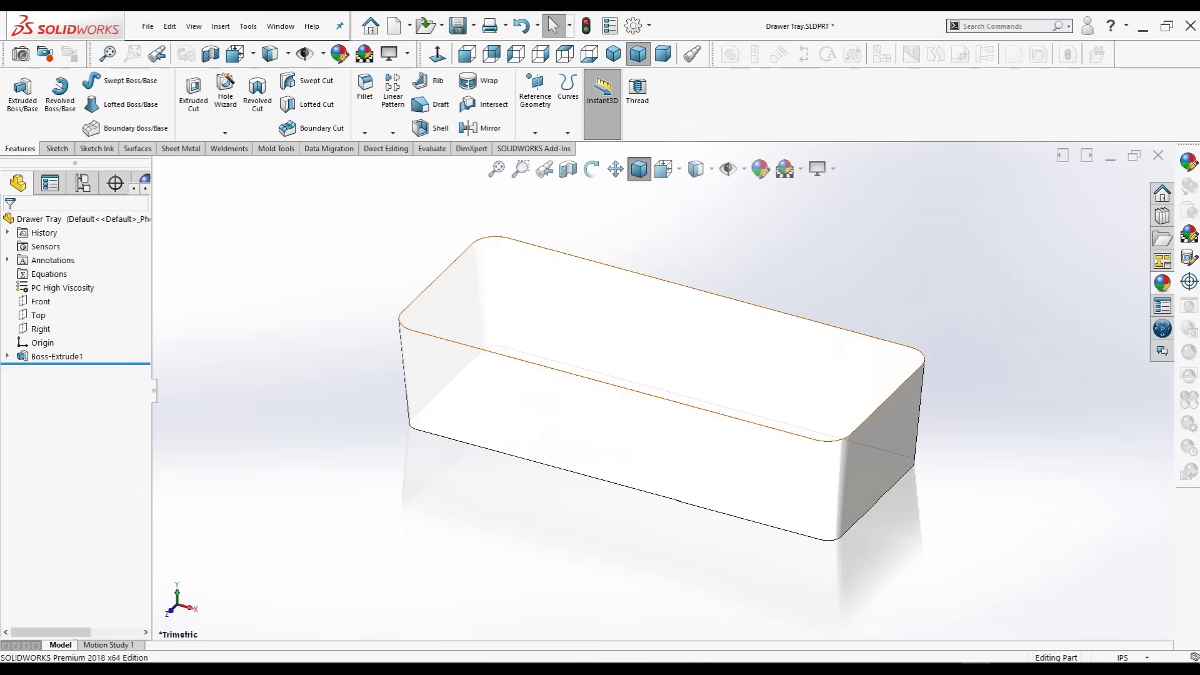
{"action": "left_click", "coordinate": [834, 541]}
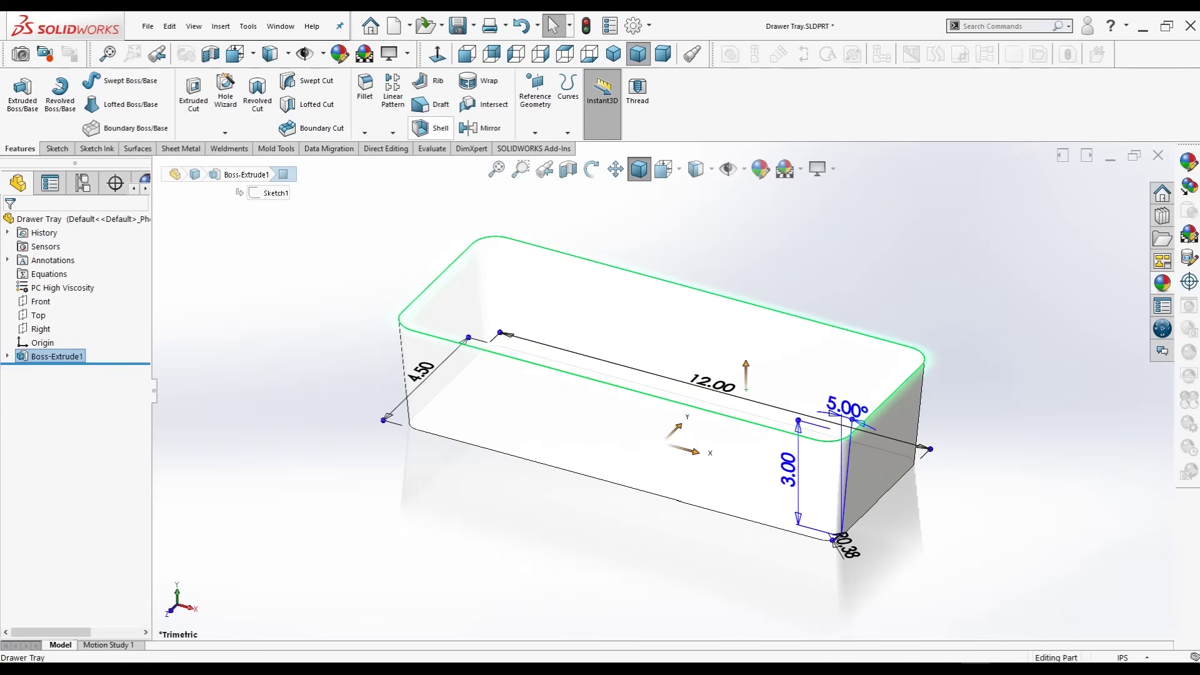
{"action": "left_click", "coordinate": [425, 129]}
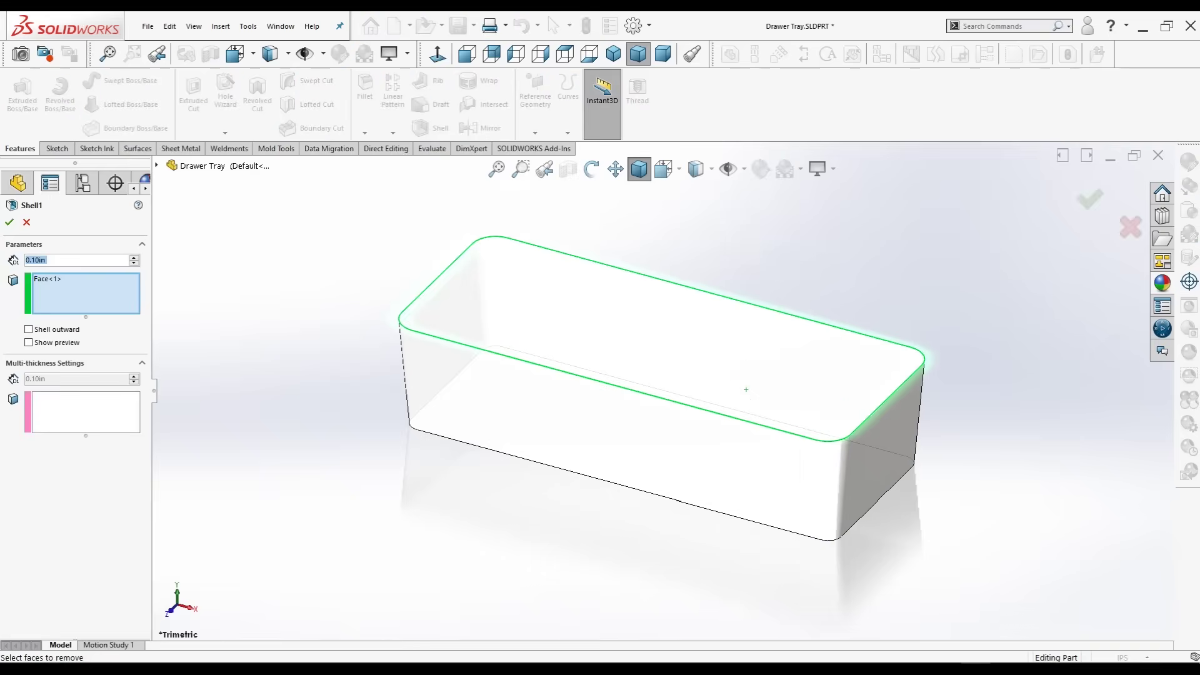
{"action": "key", "text": "BackSpace"}
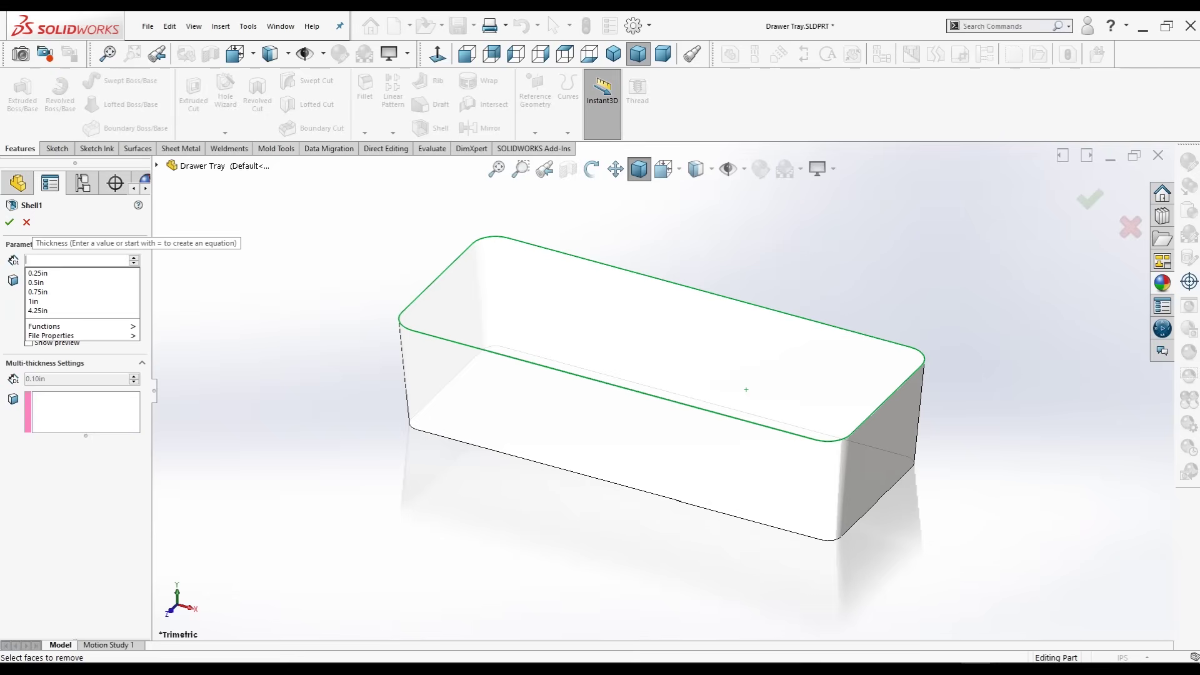
{"action": "type", "text": ".10"}
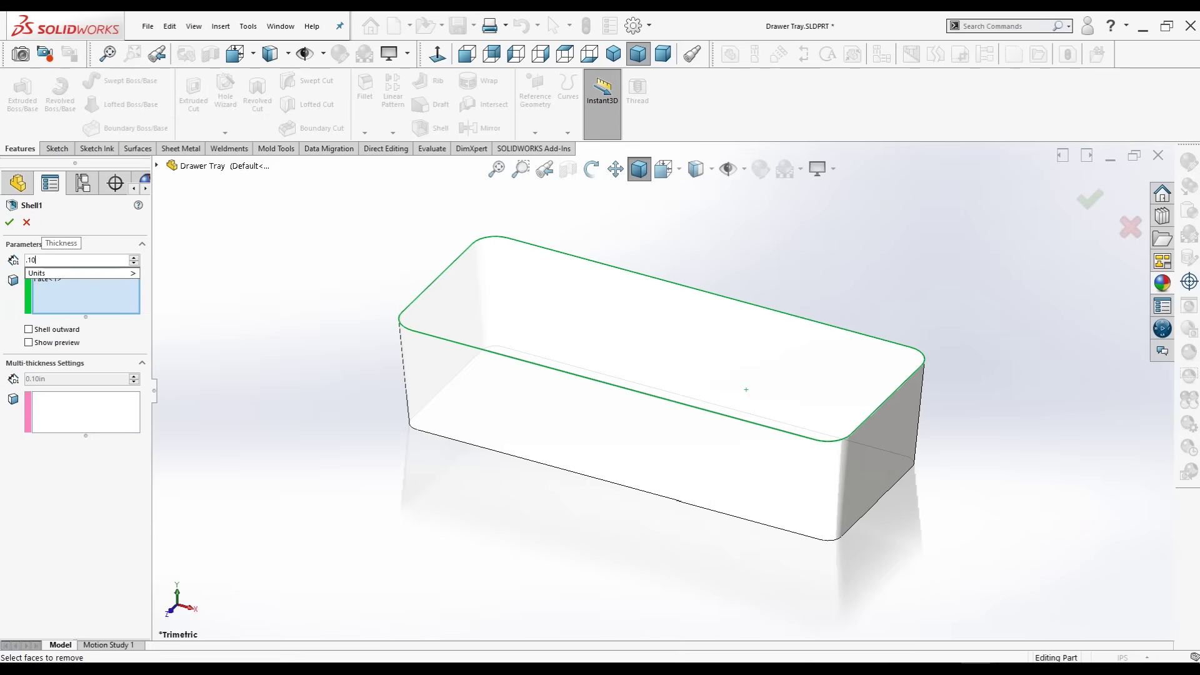
{"action": "key", "text": "Return"}
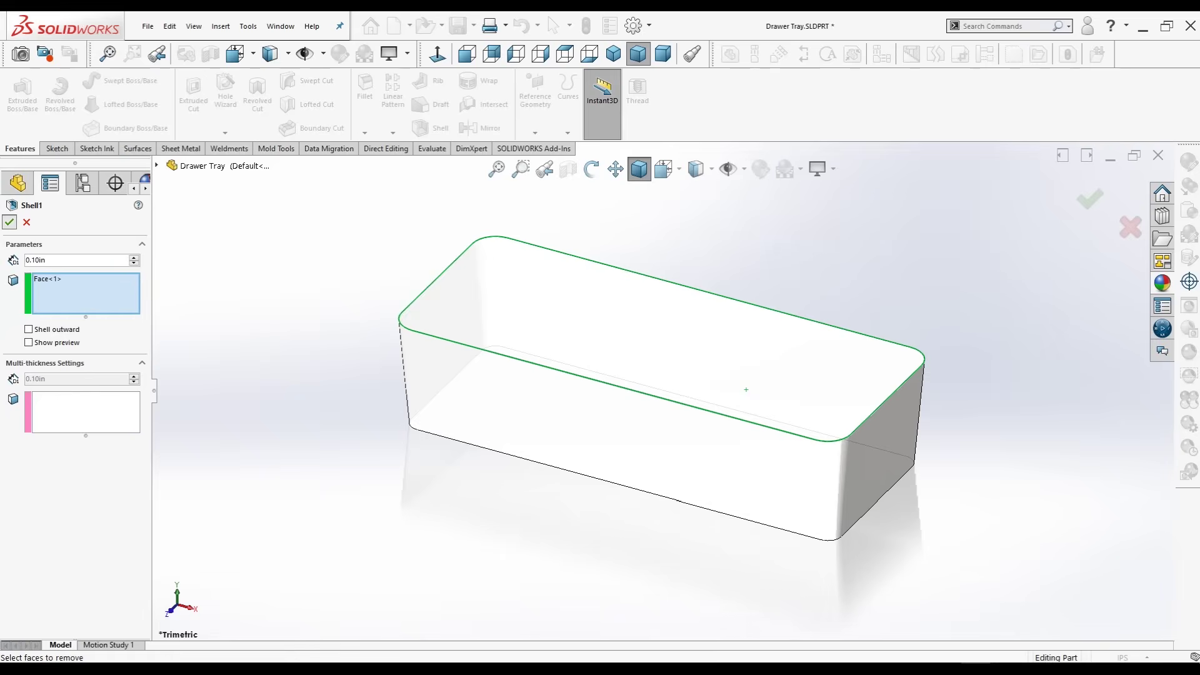
{"action": "left_click", "coordinate": [9, 222]}
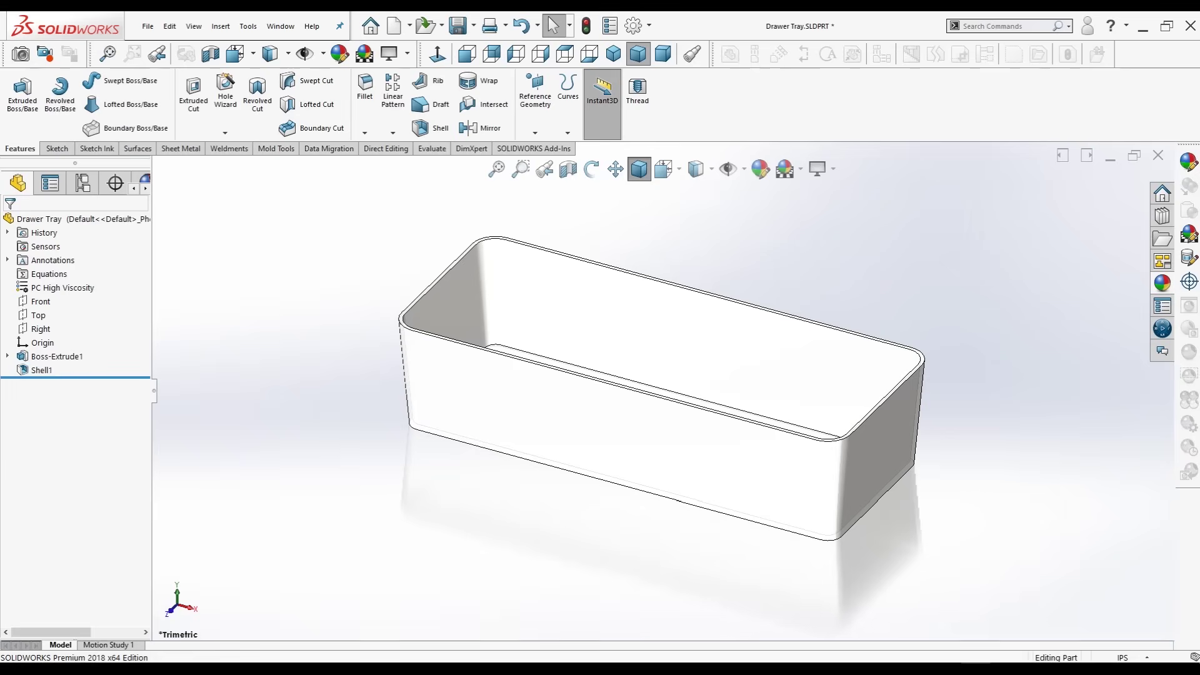
{"action": "left_click", "coordinate": [820, 169]}
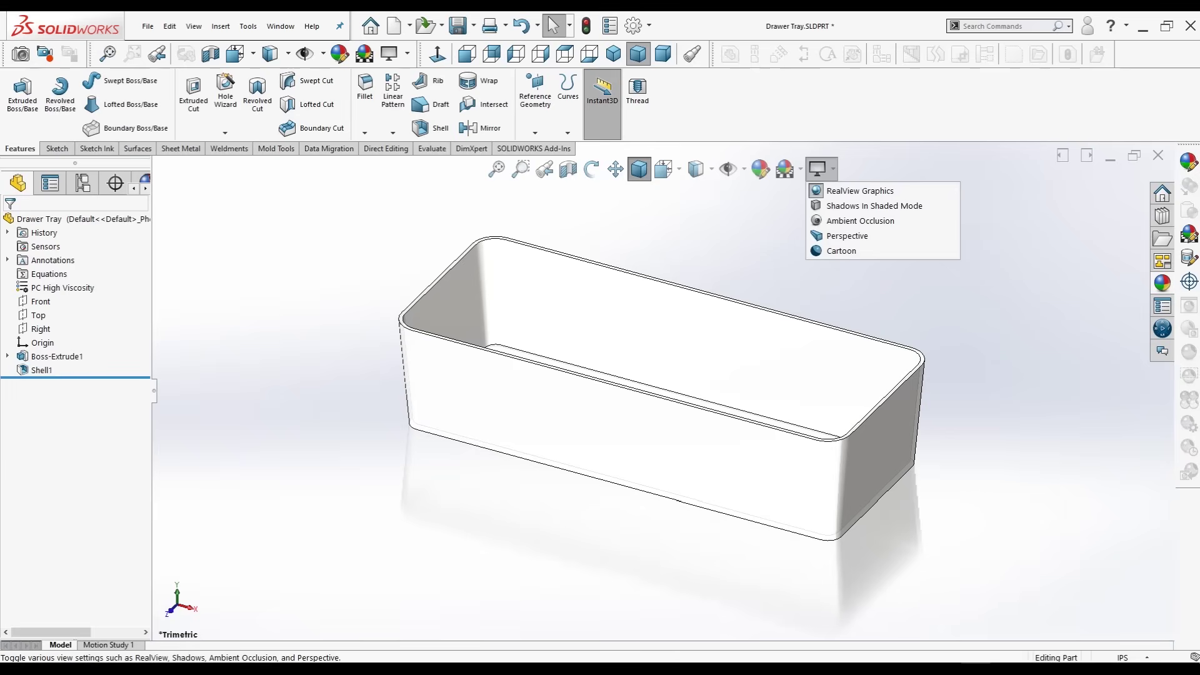
{"action": "left_click", "coordinate": [860, 220]}
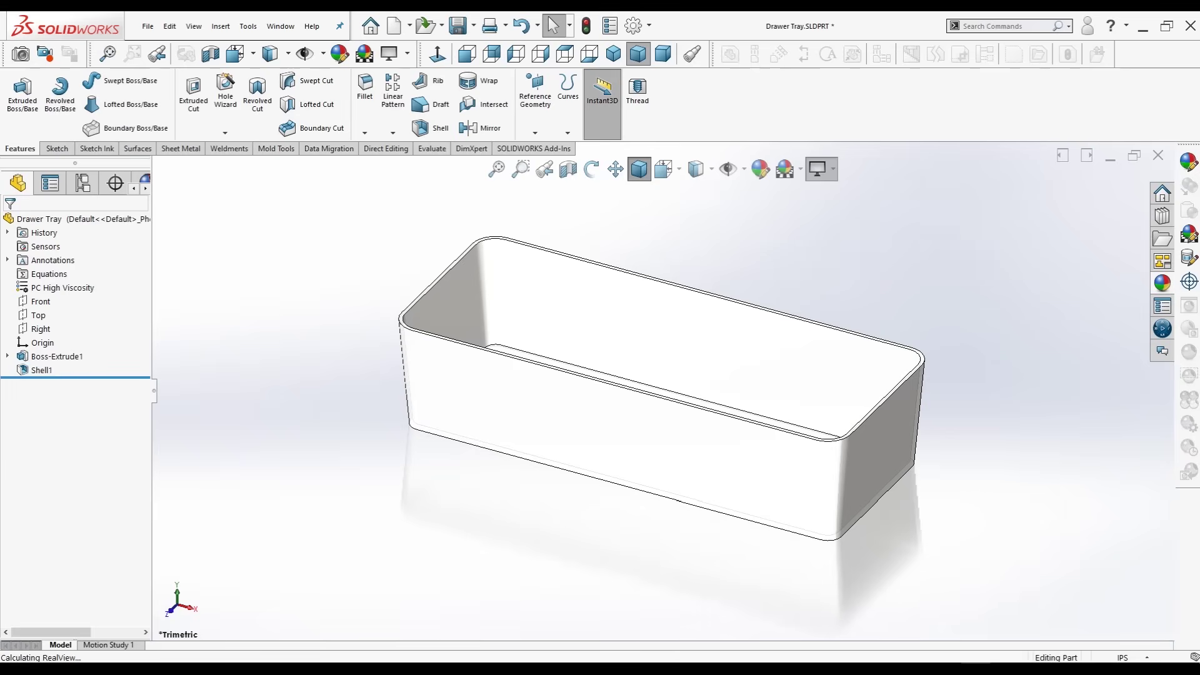
{"action": "left_click", "coordinate": [821, 168]}
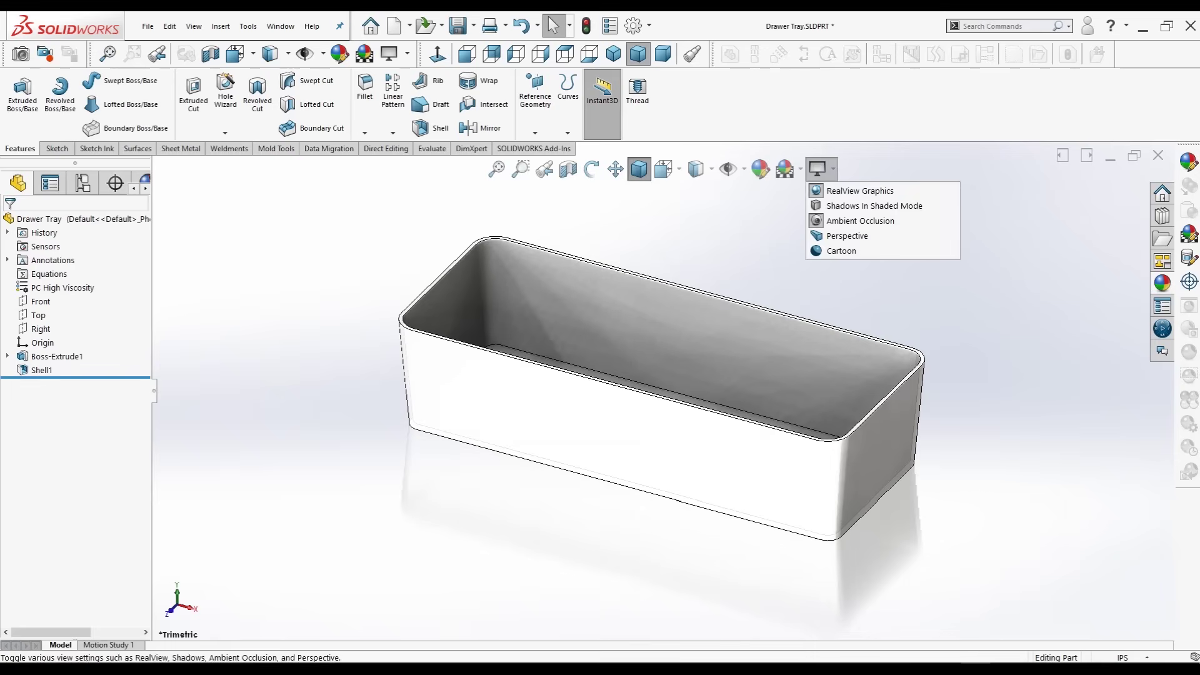
{"action": "left_click", "coordinate": [842, 250]}
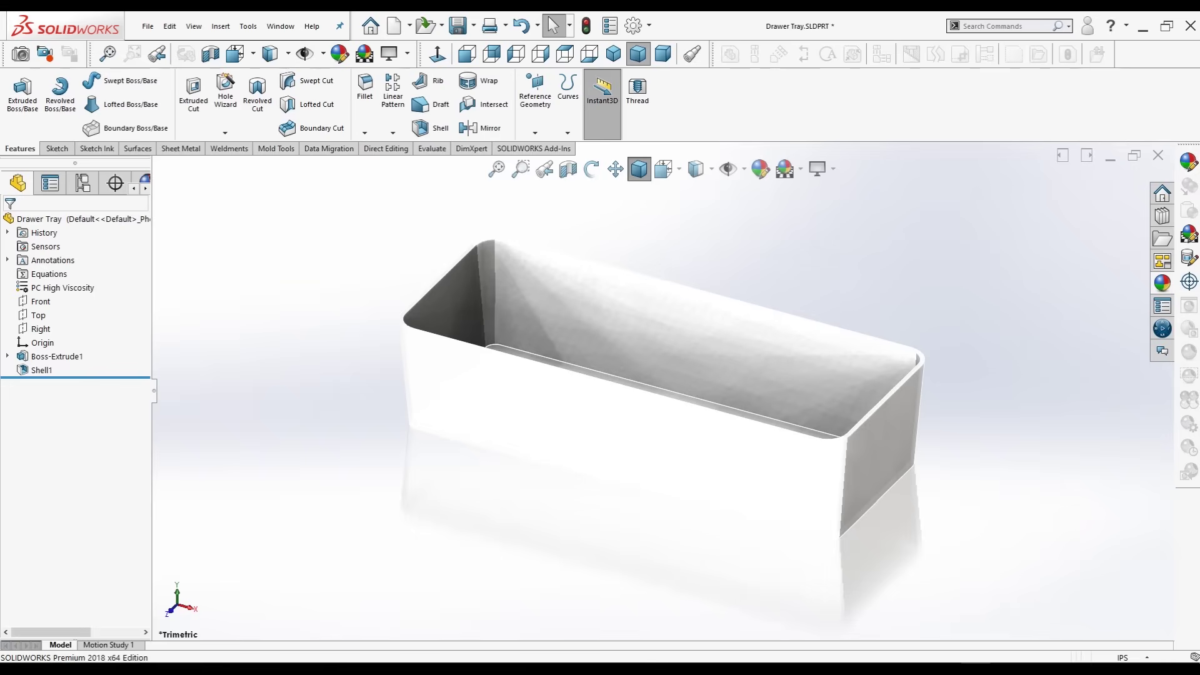
{"action": "left_click", "coordinate": [821, 168]}
{"action": "left_click", "coordinate": [841, 251]}
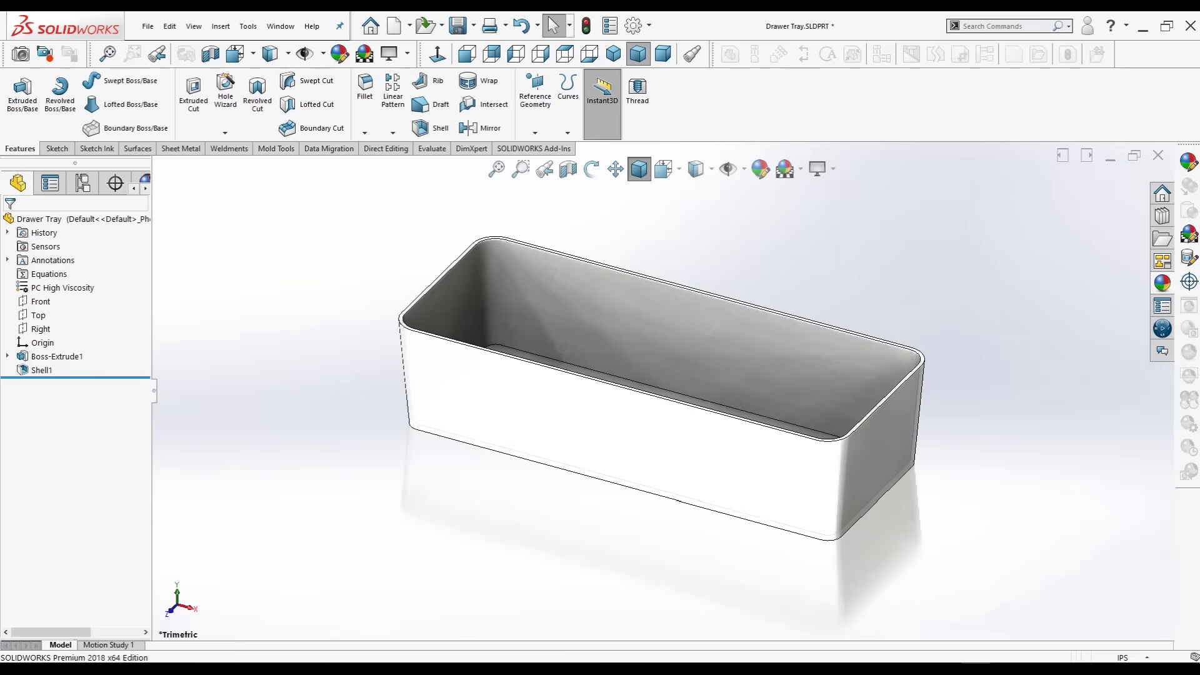
{"action": "left_click", "coordinate": [821, 168]}
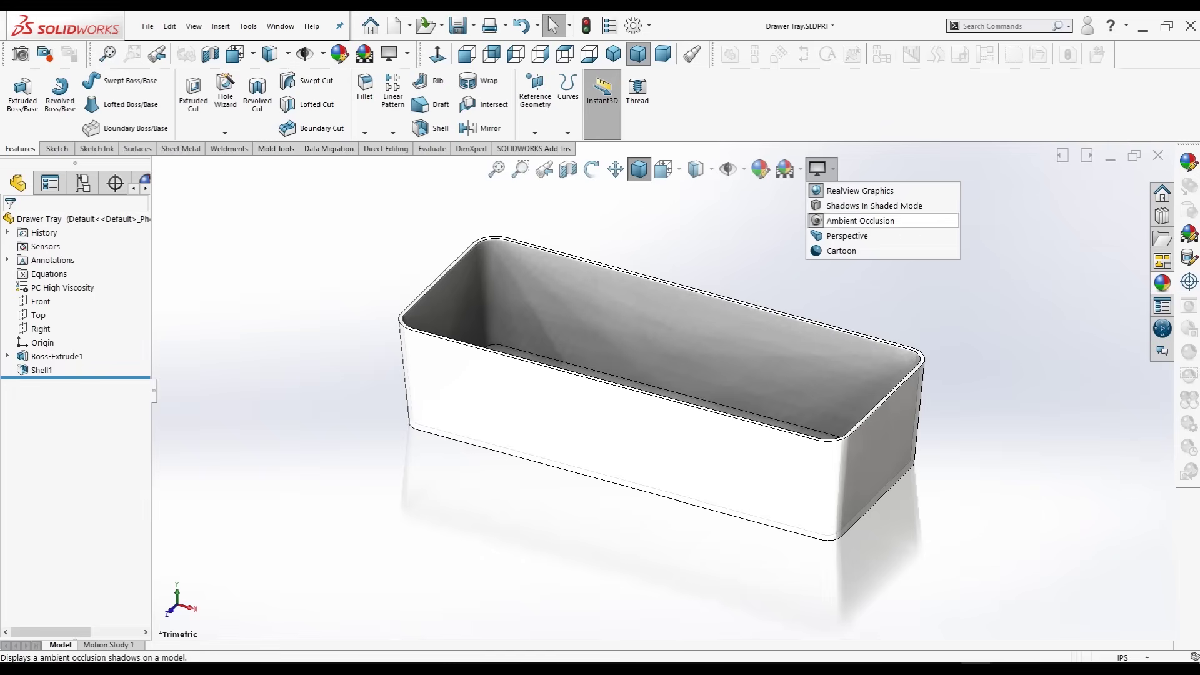
{"action": "left_click", "coordinate": [861, 220]}
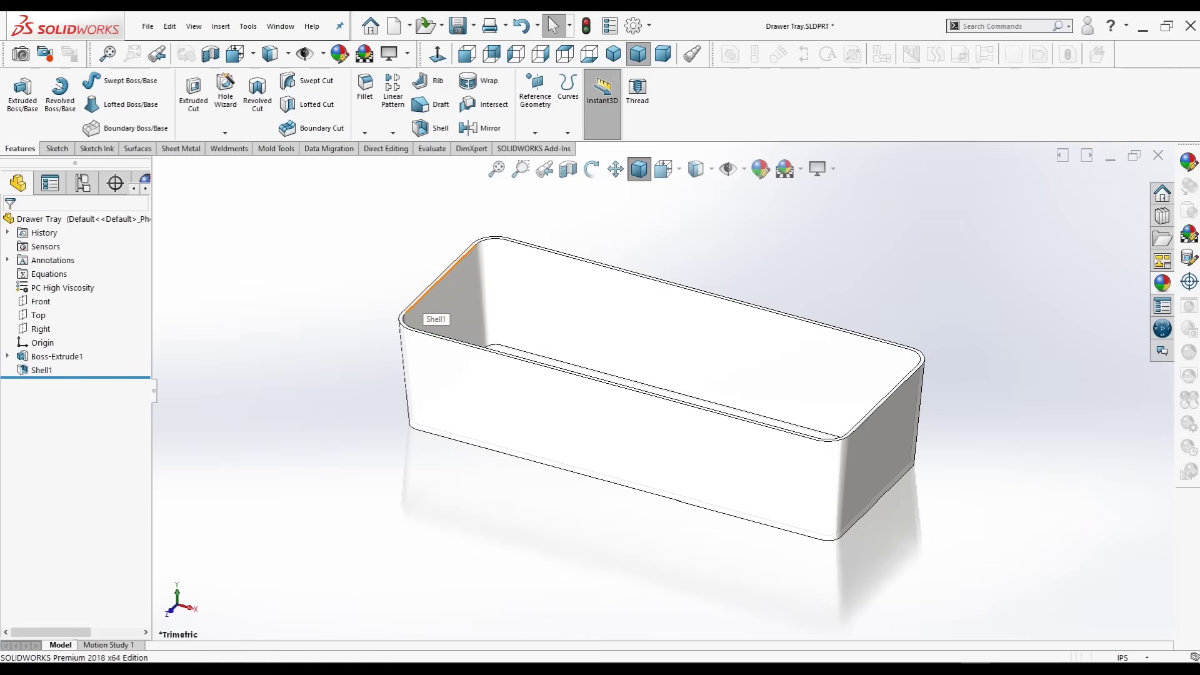
Convert the rim outline into Sketch2 and offset it 0.10 in inward.
{"action": "scroll", "coordinate": [466, 310], "scroll_direction": "down", "scroll_amount": 3}
{"action": "scroll", "coordinate": [466, 311], "scroll_direction": "up", "scroll_amount": 1}
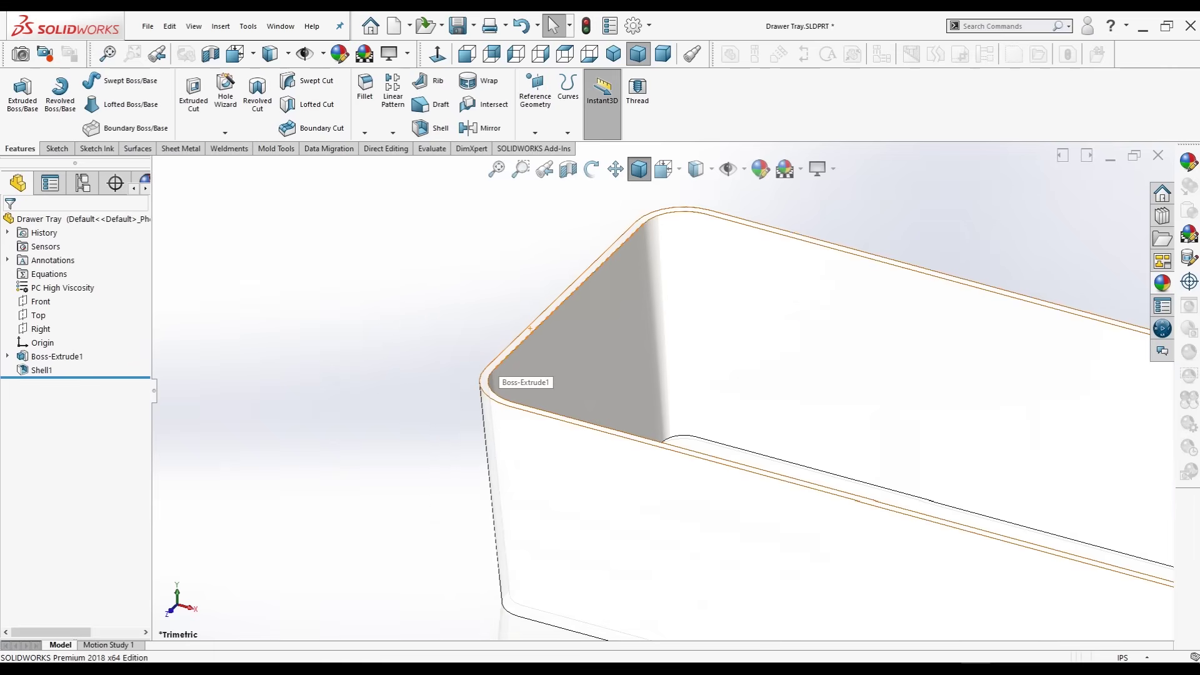
{"action": "left_click", "coordinate": [488, 375]}
{"action": "left_click", "coordinate": [569, 308]}
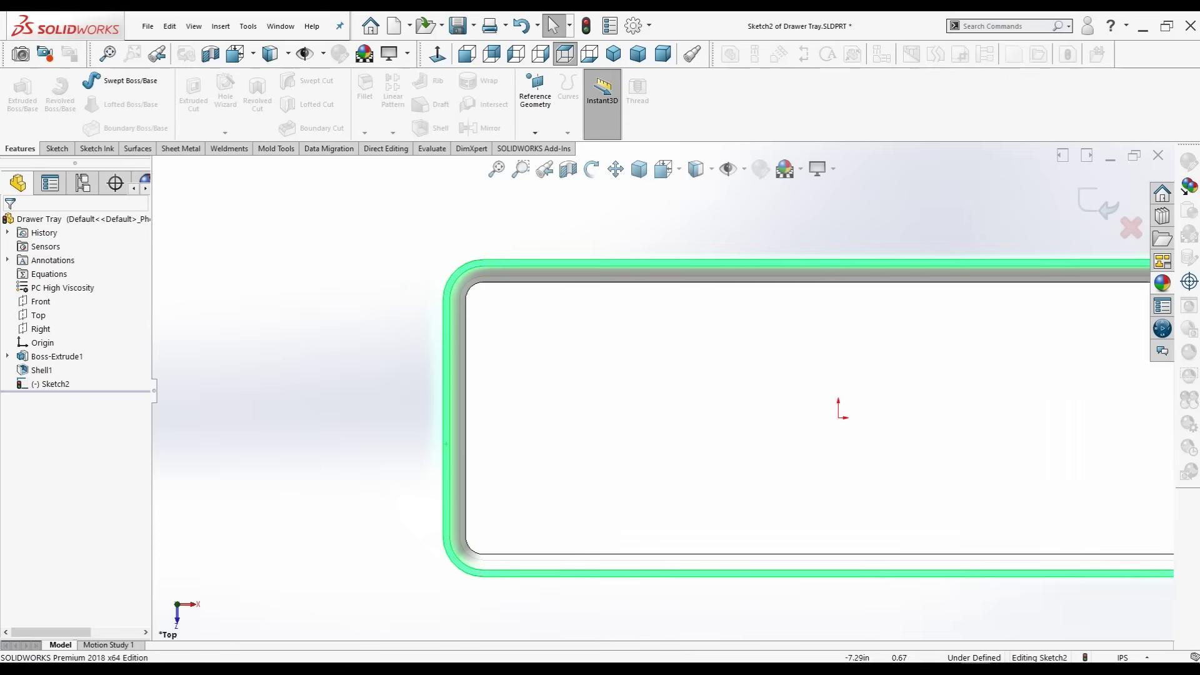
{"action": "left_click", "coordinate": [57, 148]}
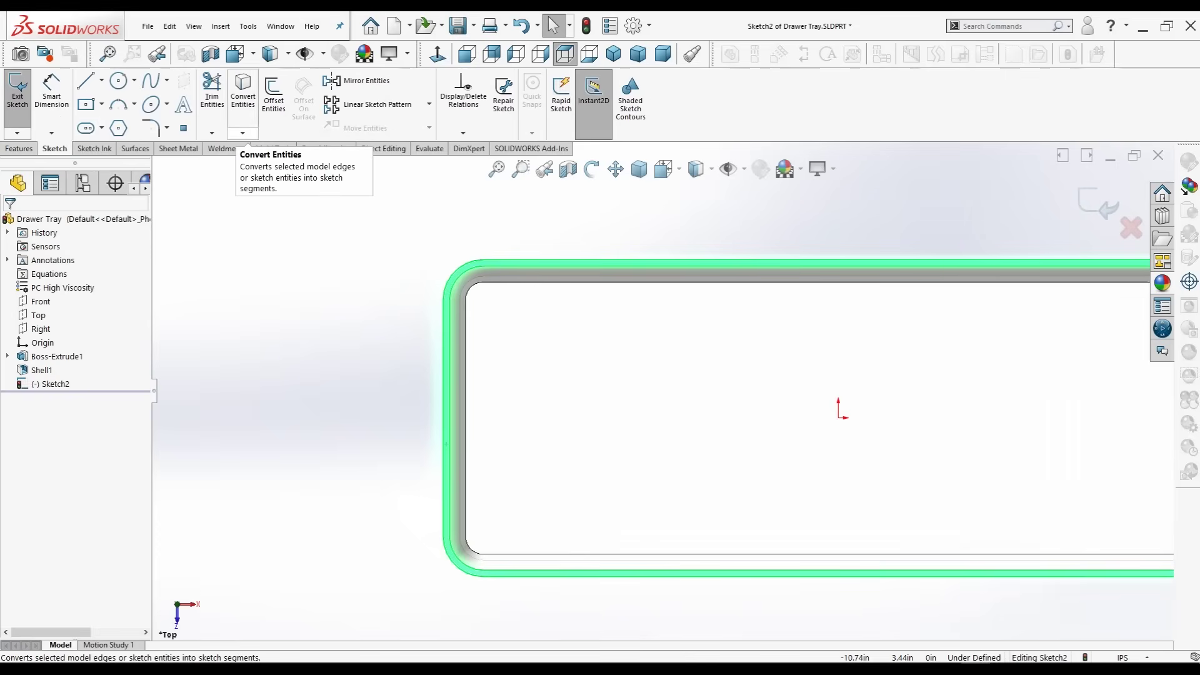
{"action": "left_click", "coordinate": [242, 91]}
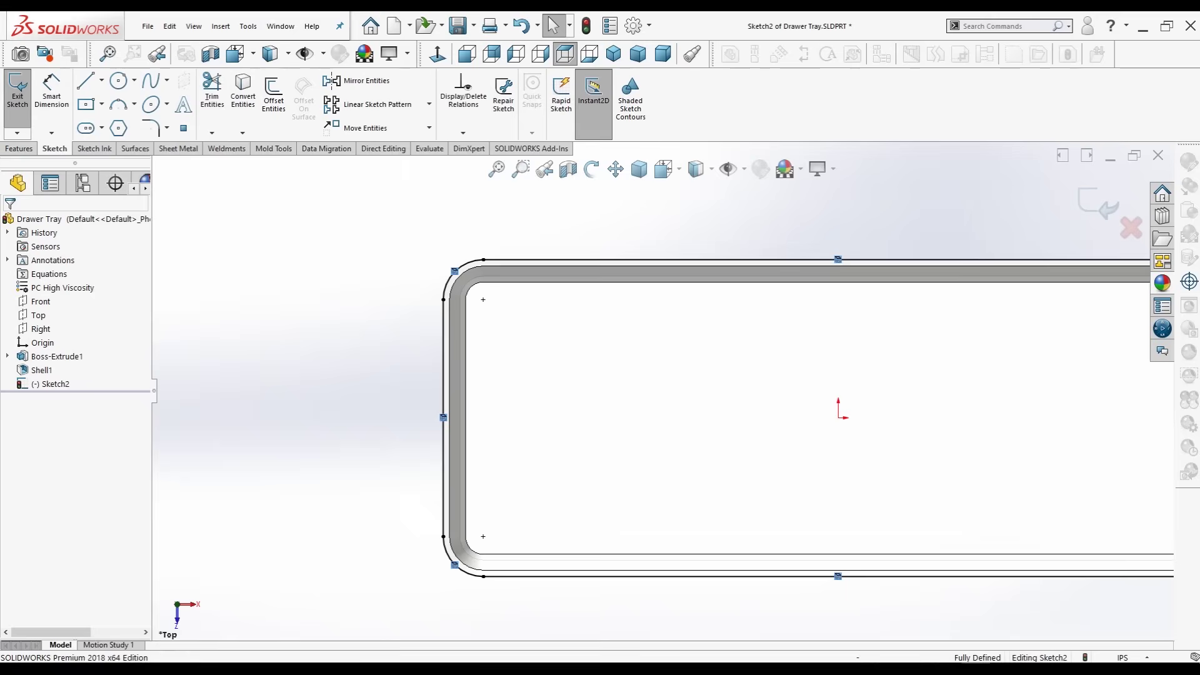
{"action": "left_click", "coordinate": [274, 93]}
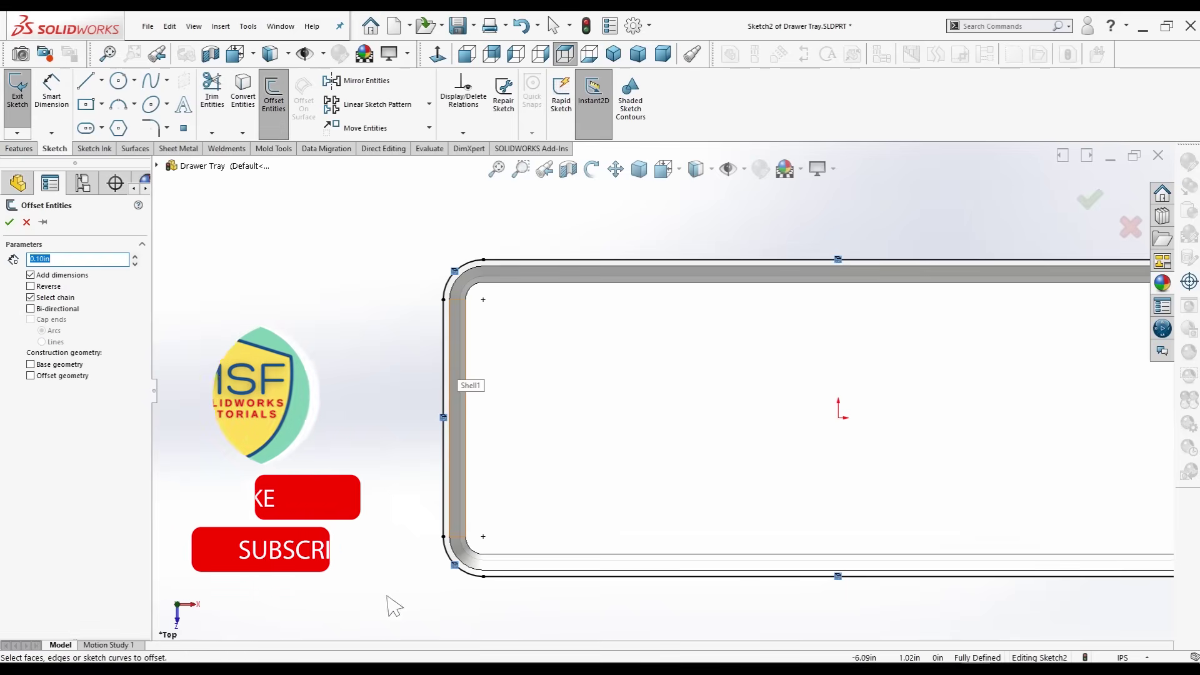
{"action": "left_click", "coordinate": [443, 375]}
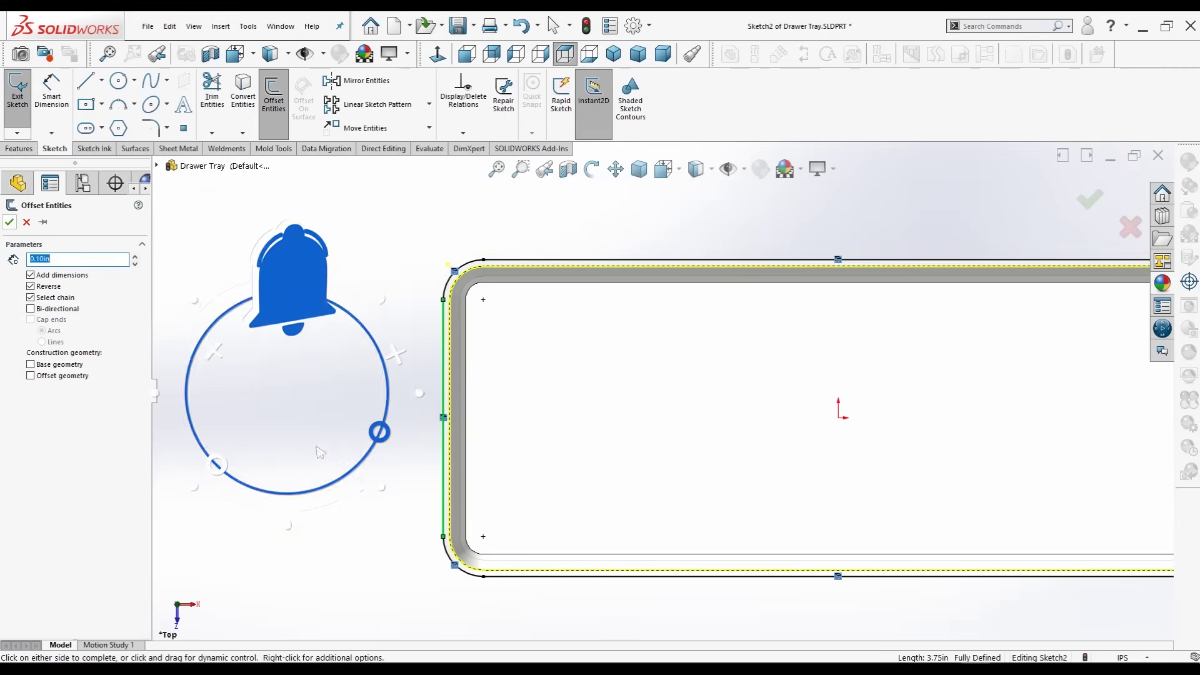
{"action": "key", "text": "Return"}
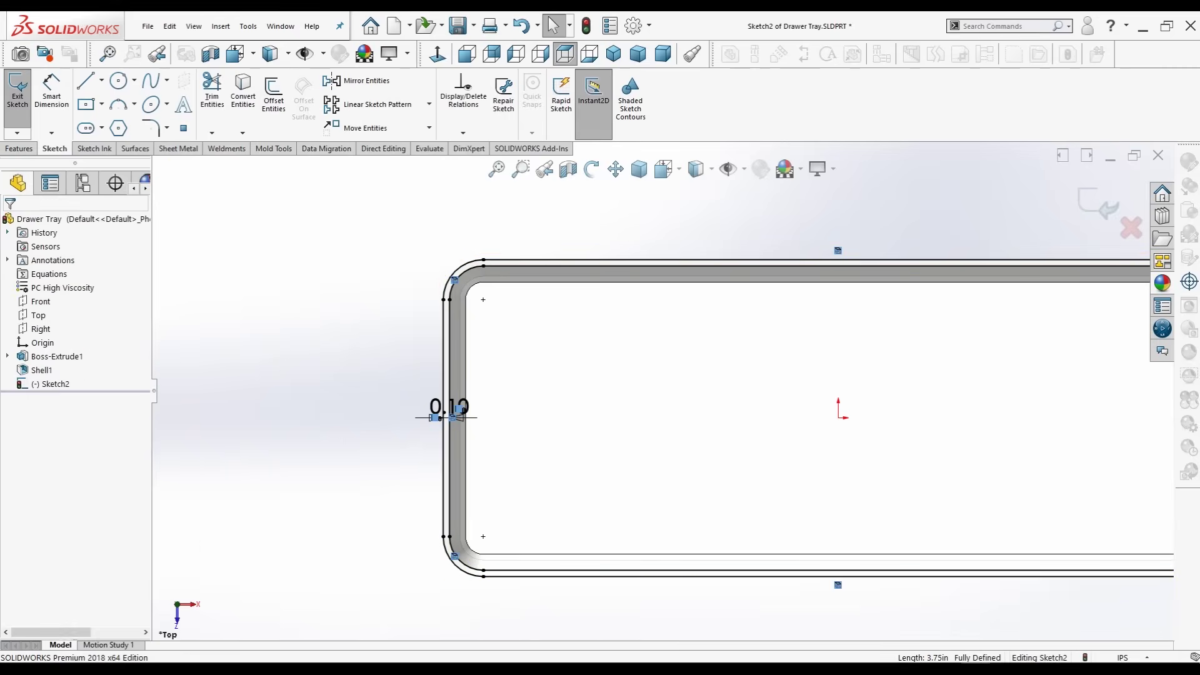
{"action": "left_click", "coordinate": [614, 54]}
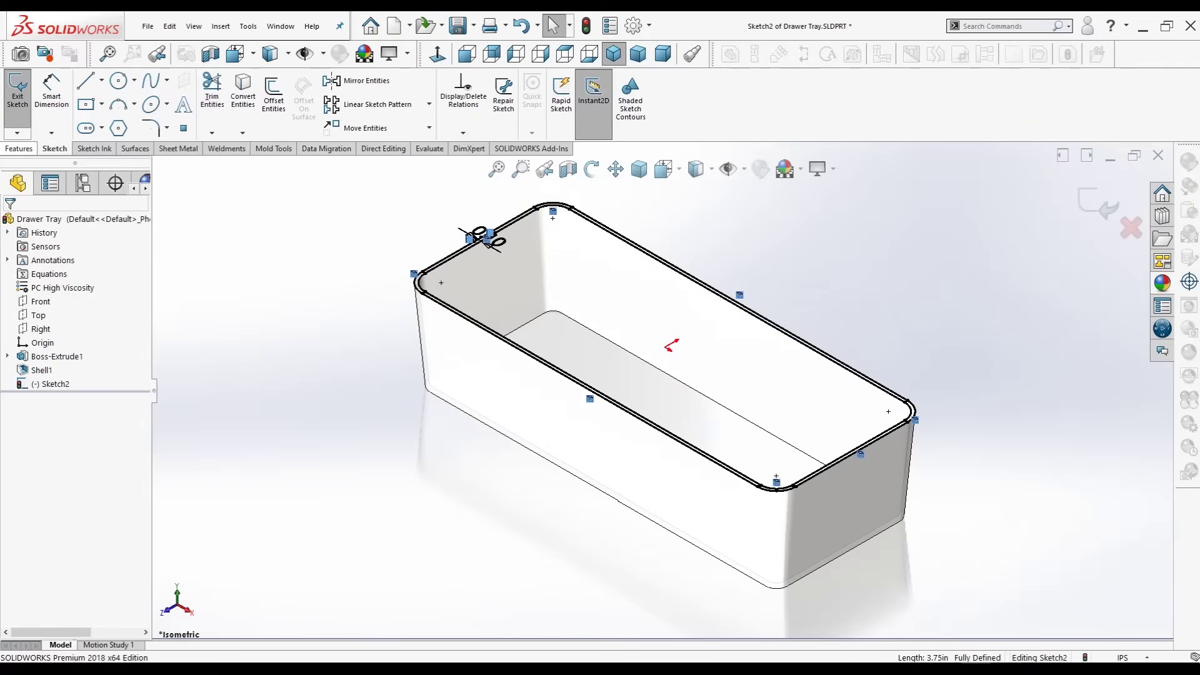
Extrude Sketch2's rim band 0.625 in downward, checking Right, Top and Back views.
{"action": "left_click", "coordinate": [19, 148]}
{"action": "left_click", "coordinate": [22, 90]}
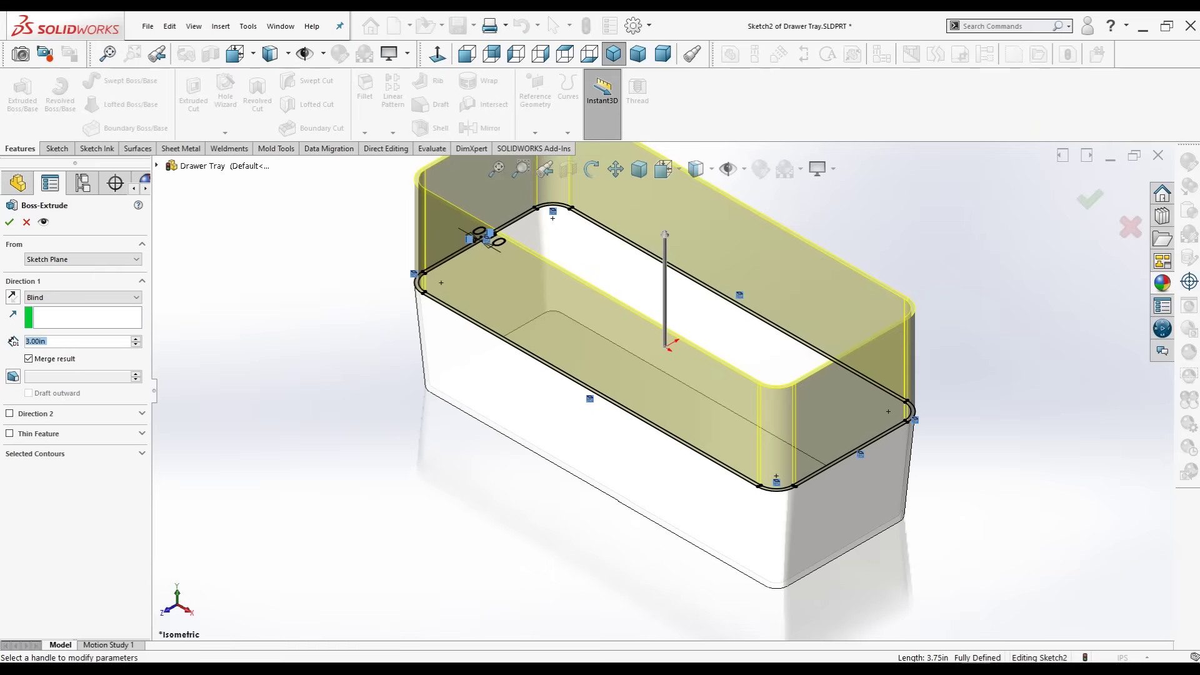
{"action": "left_click", "coordinate": [13, 296]}
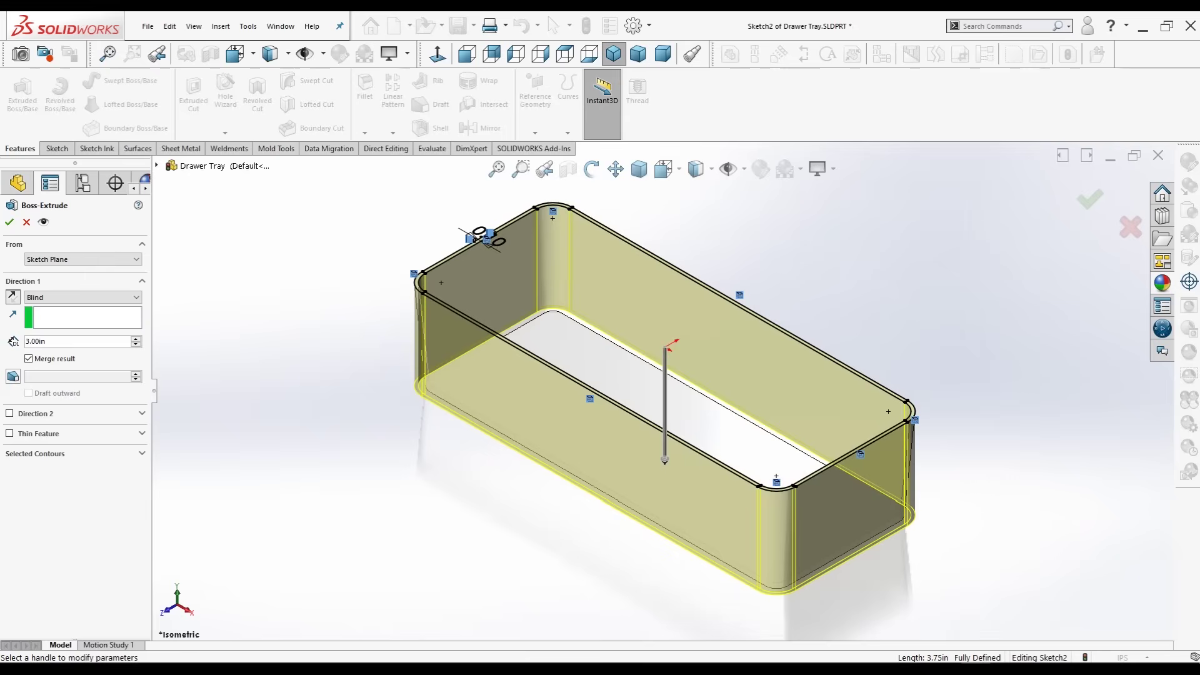
{"action": "left_click", "coordinate": [12, 376]}
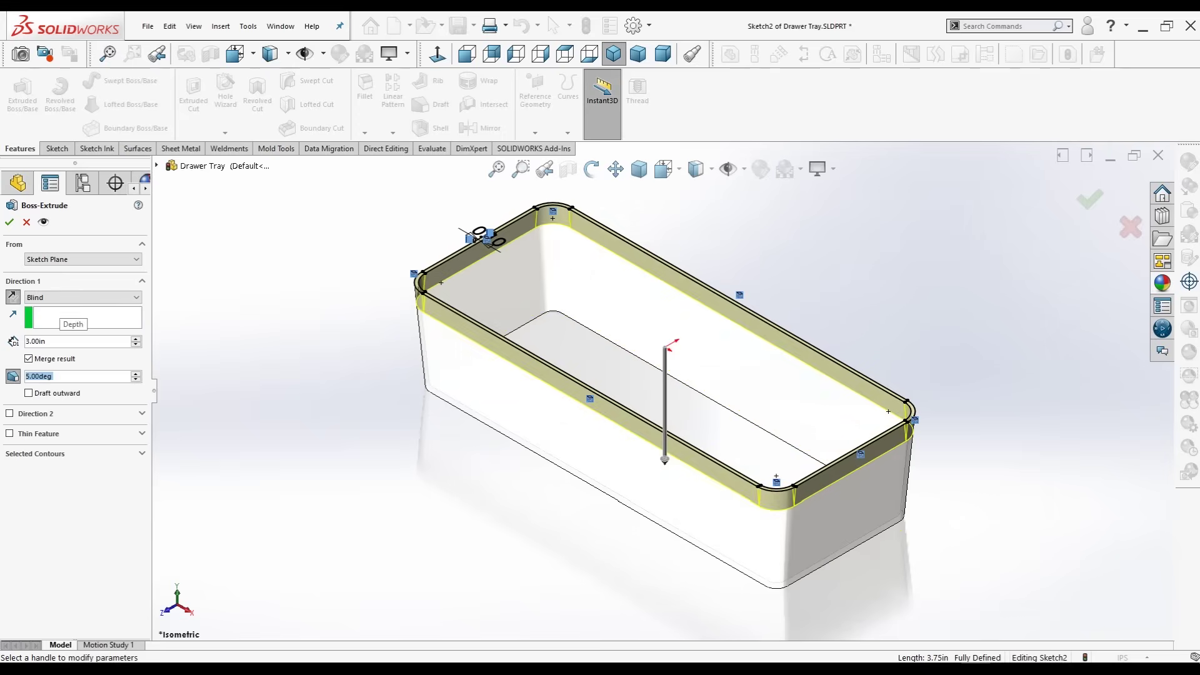
{"action": "type", "text": ".625"}
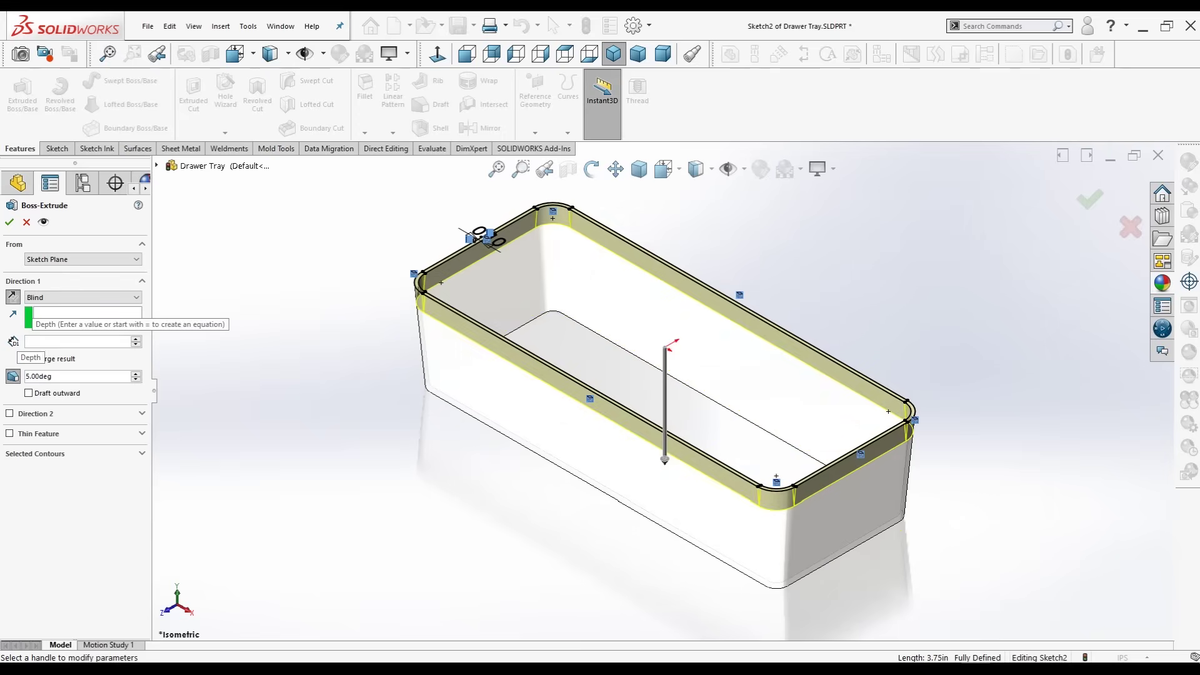
{"action": "key", "text": "Return"}
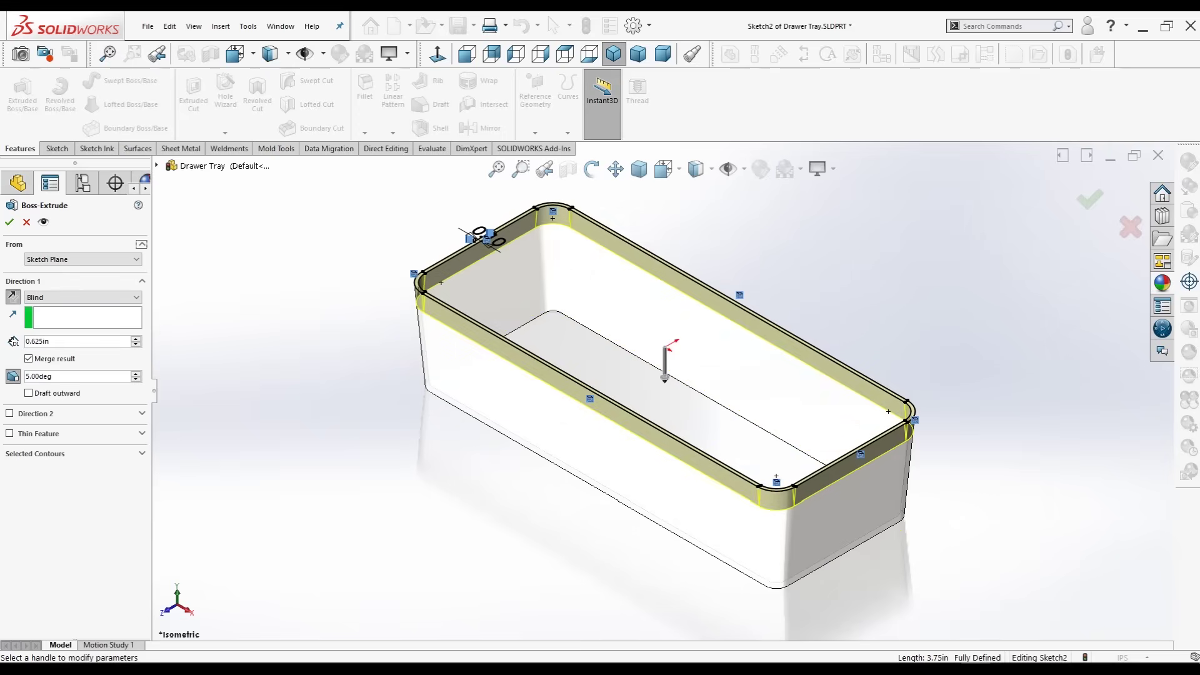
{"action": "left_click", "coordinate": [88, 318]}
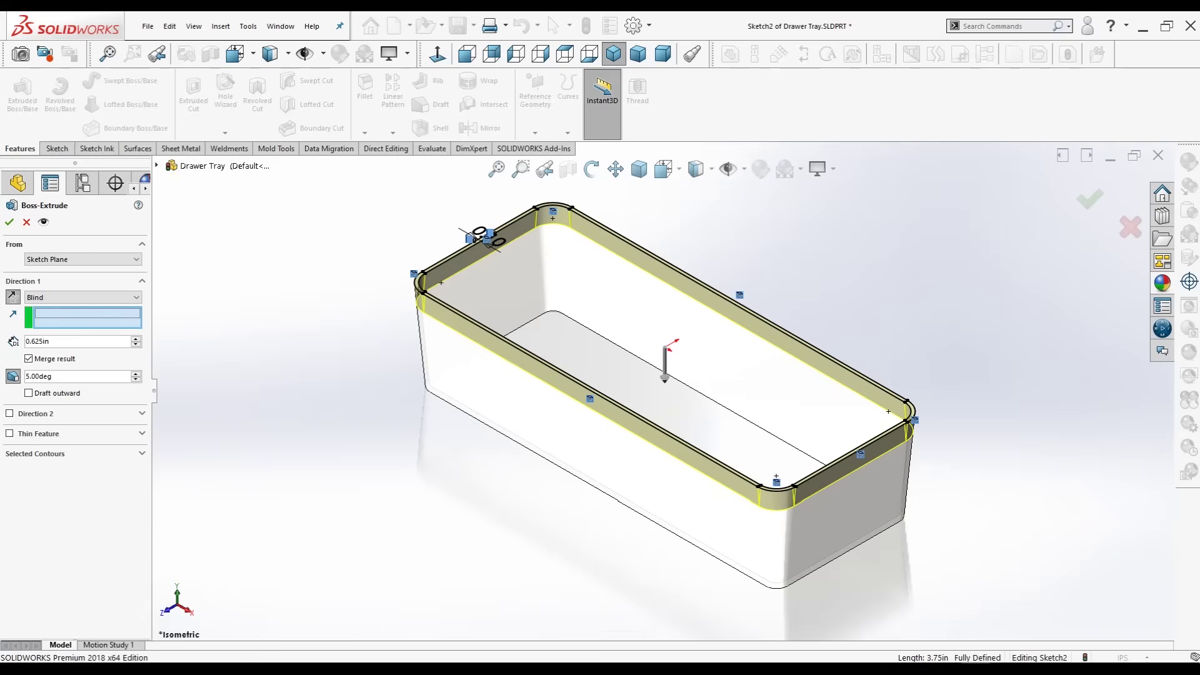
{"action": "left_click", "coordinate": [541, 53]}
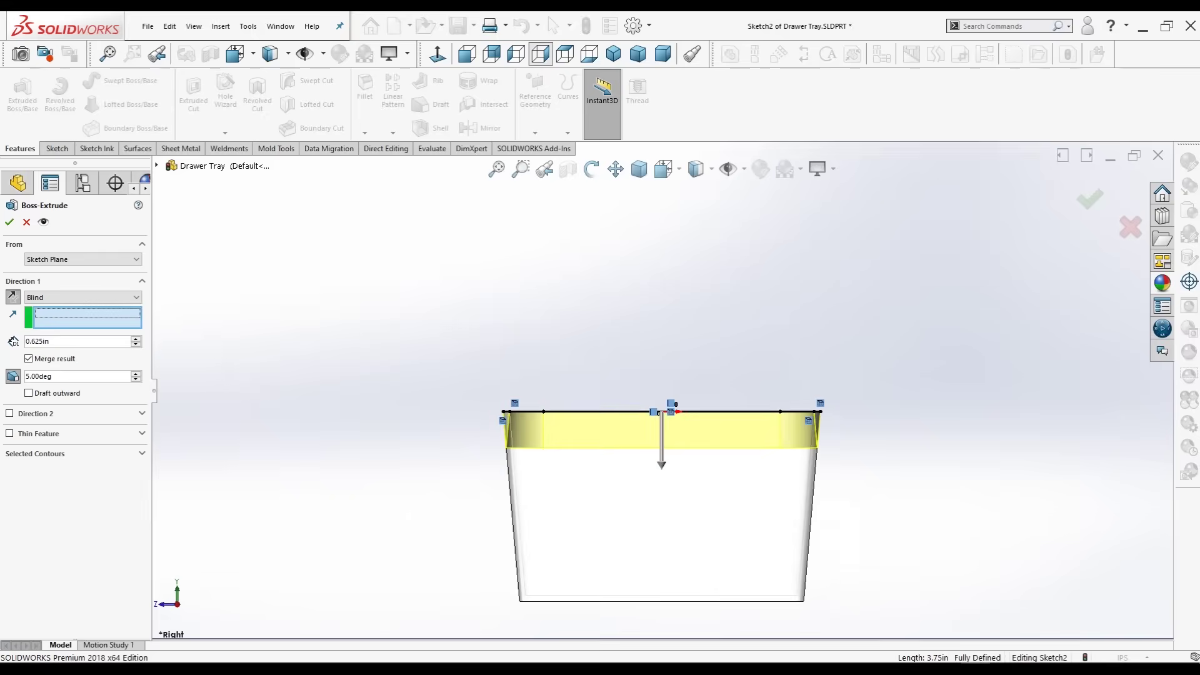
{"action": "left_click", "coordinate": [565, 54]}
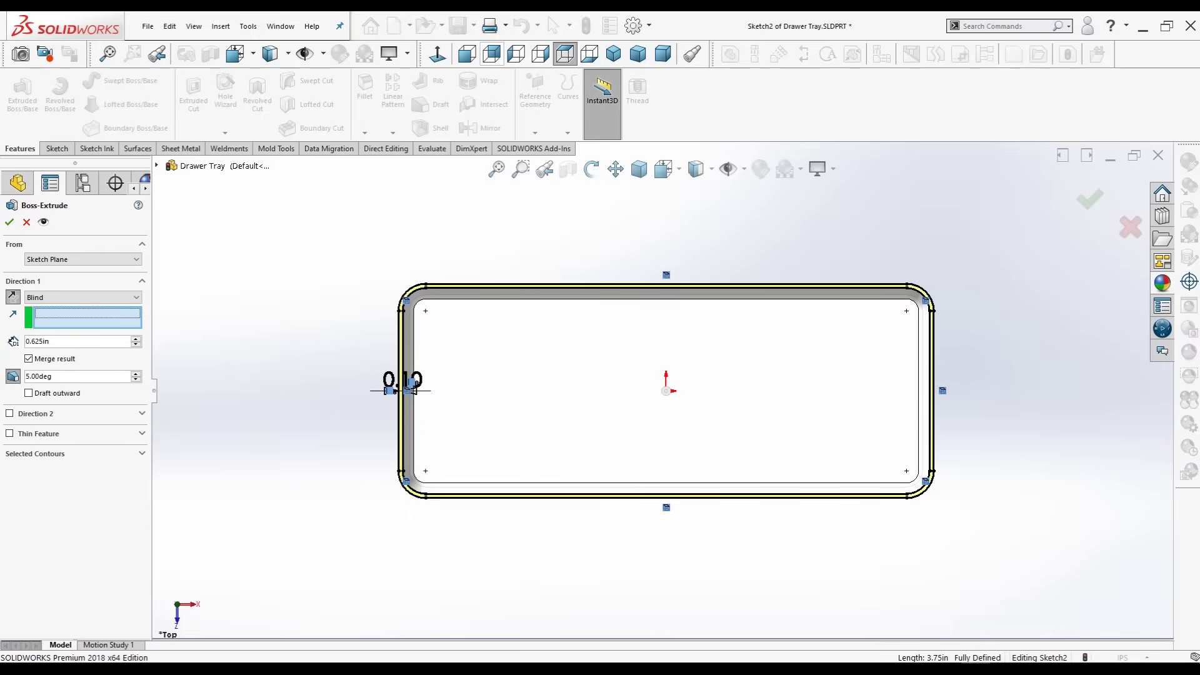
{"action": "left_click", "coordinate": [491, 54]}
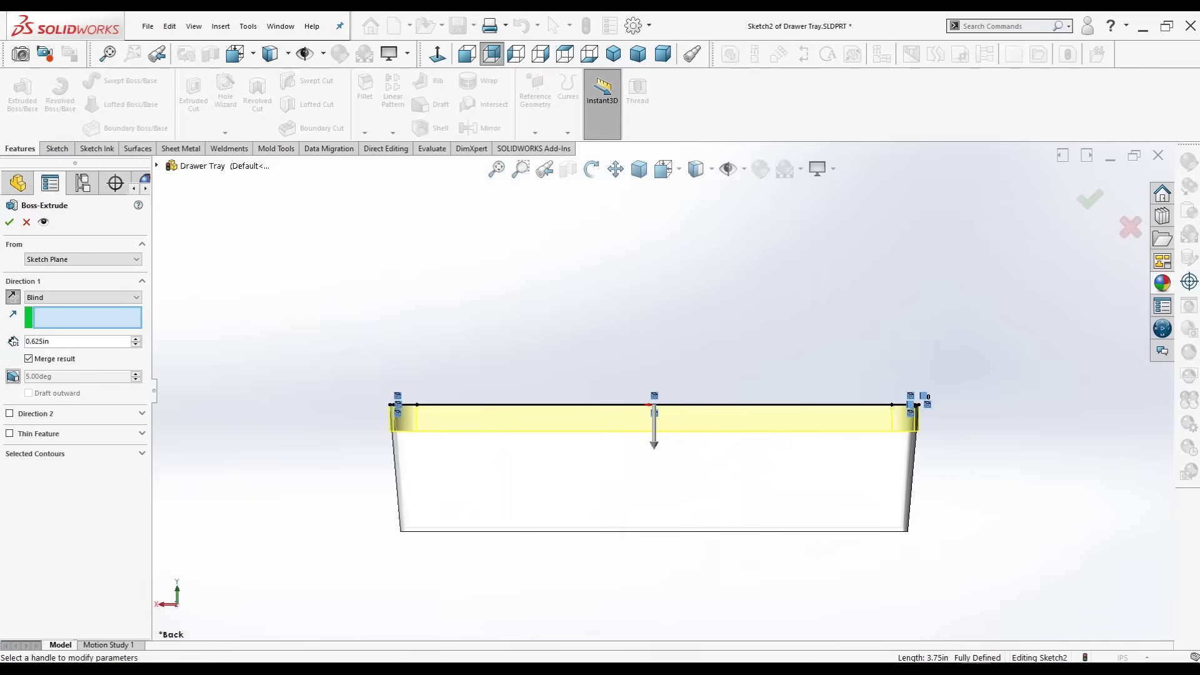
{"action": "left_click", "coordinate": [10, 222]}
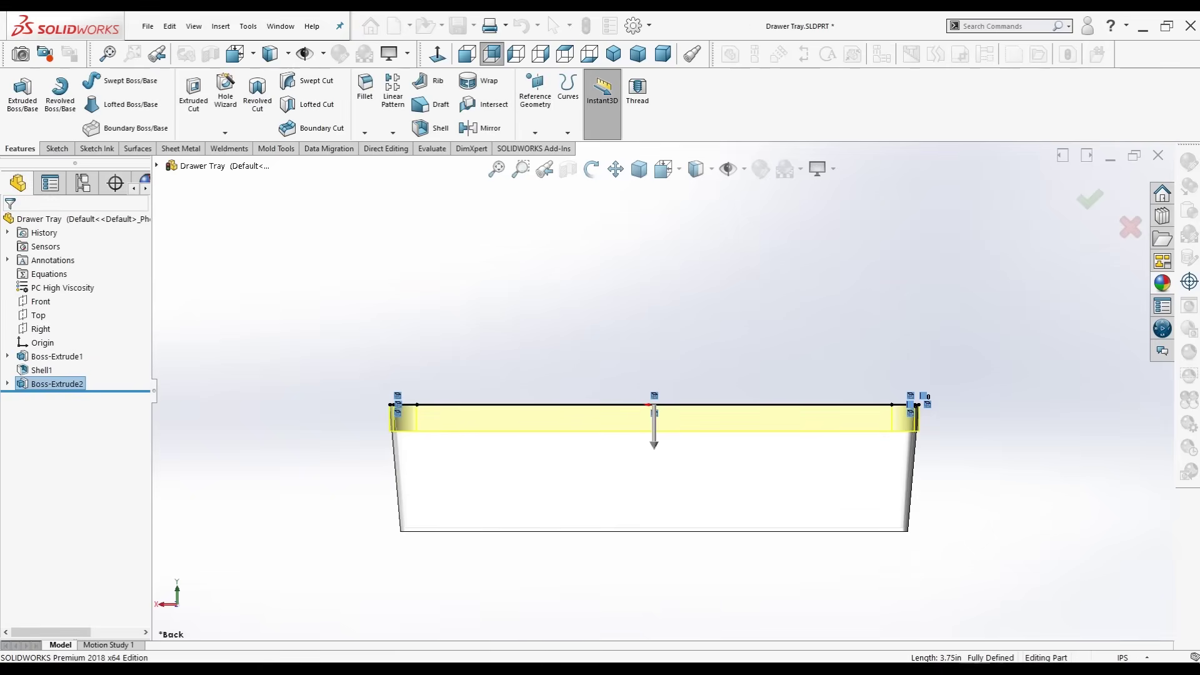
{"action": "key", "text": "ctrl+7"}
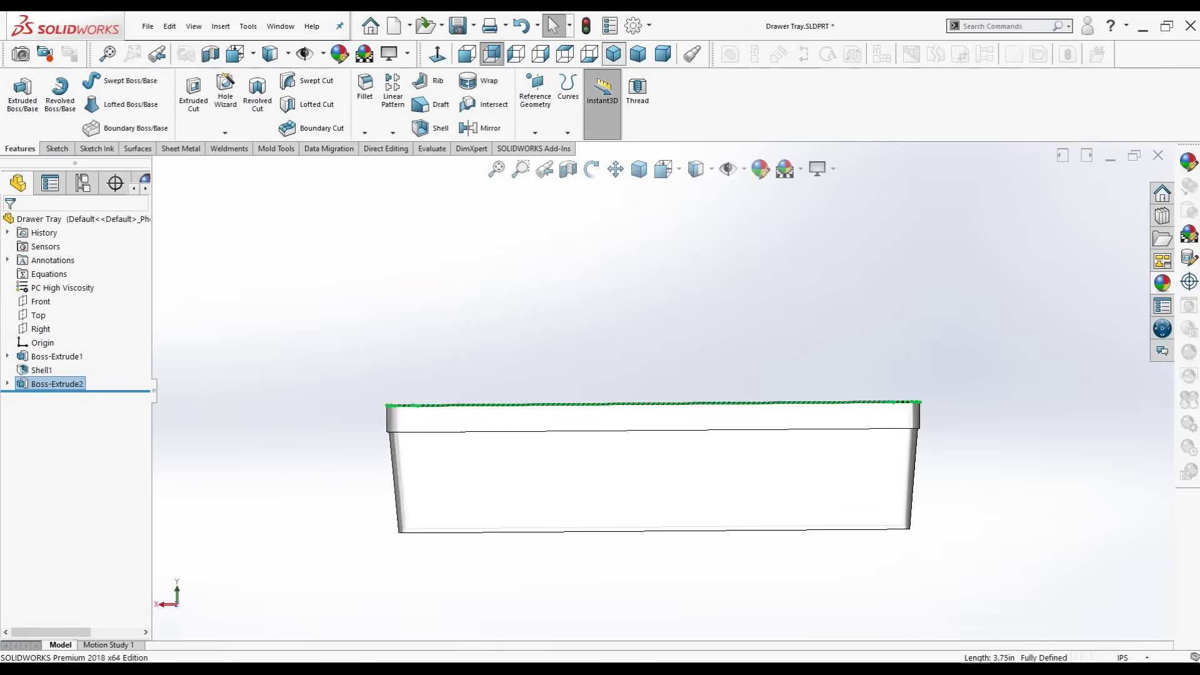
{"action": "key", "text": "Escape"}
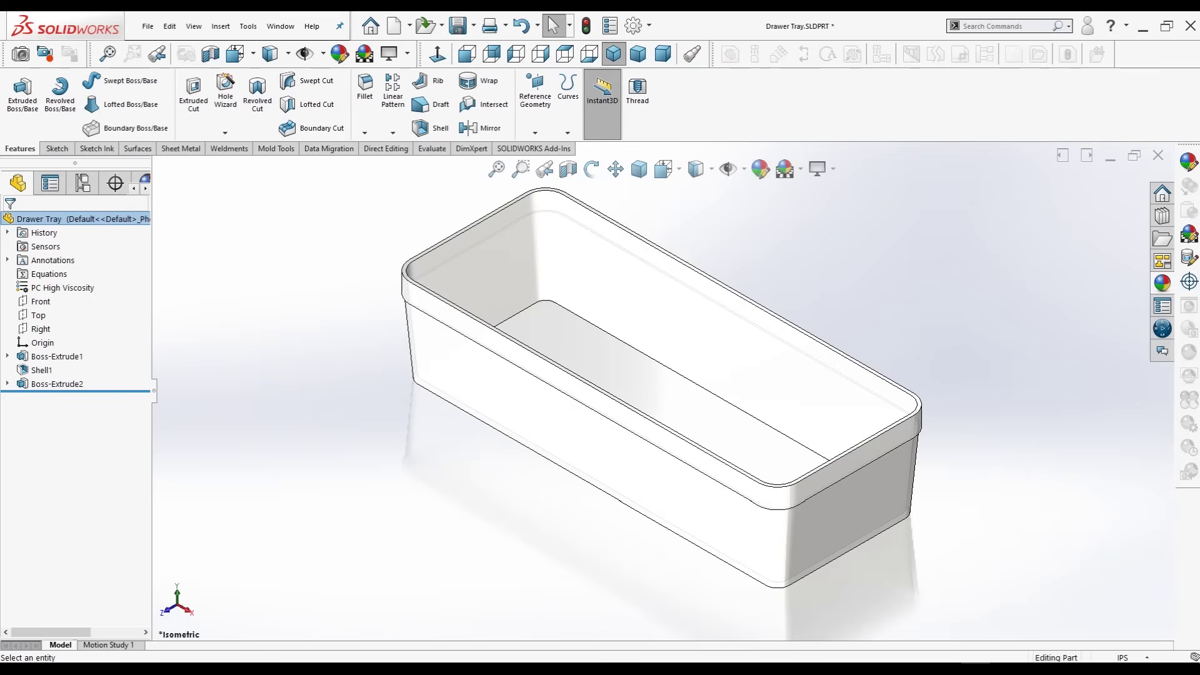
{"action": "left_click", "coordinate": [38, 315]}
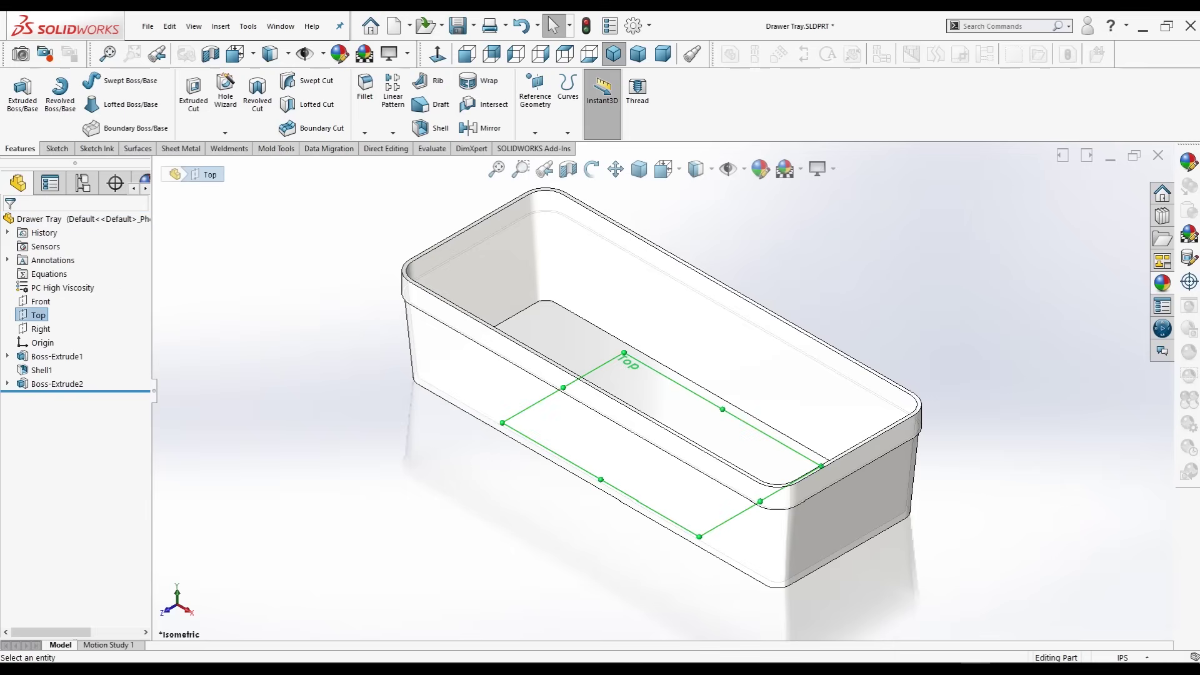
Create Plane1 offset 2.75 in above the Top plane, inside the tray.
{"action": "left_click", "coordinate": [535, 91]}
{"action": "left_click", "coordinate": [553, 151]}
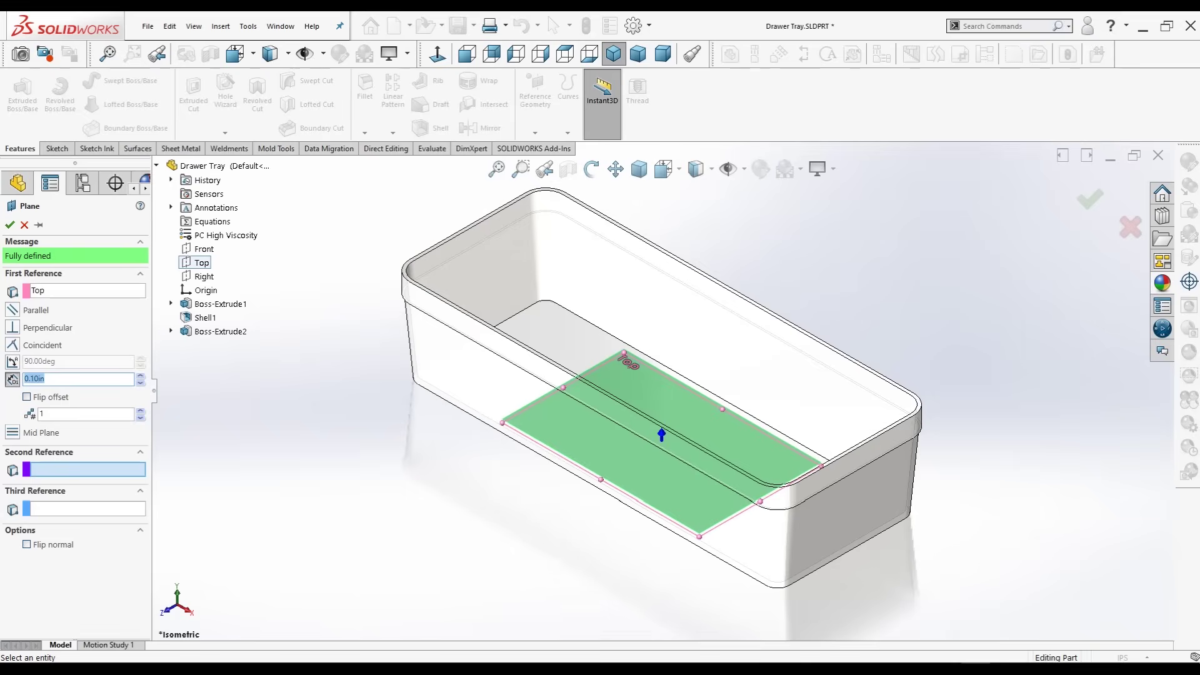
{"action": "key", "text": "BackSpace"}
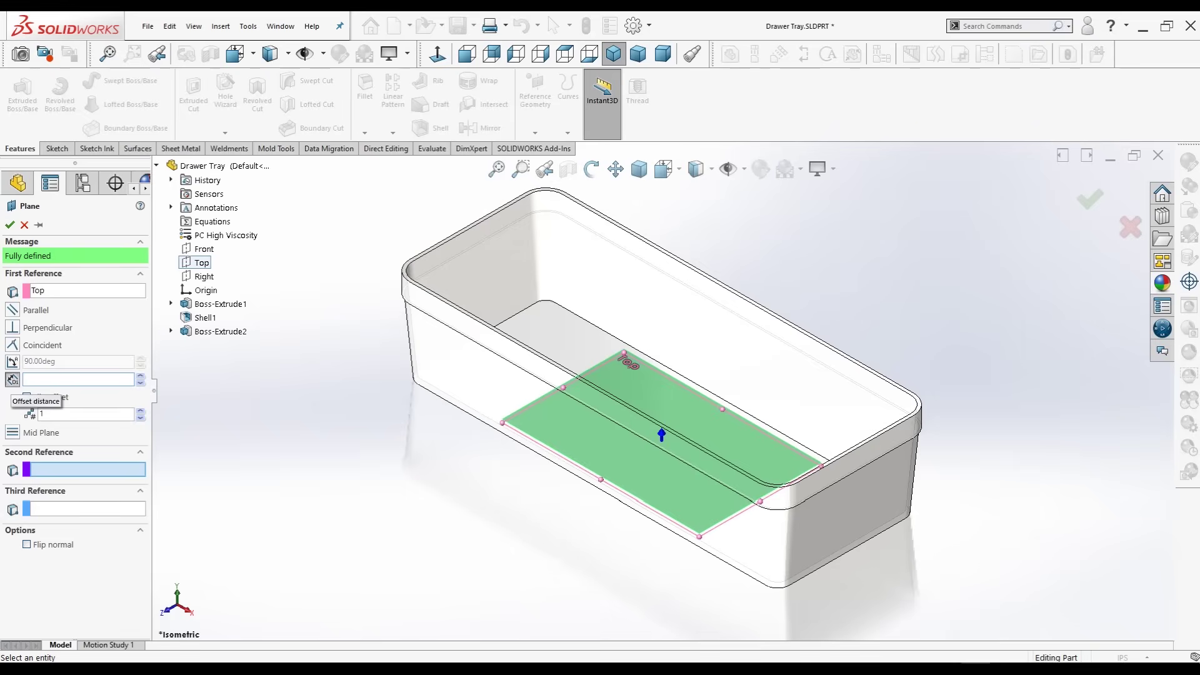
{"action": "type", "text": "2.75"}
{"action": "key", "text": "Return"}
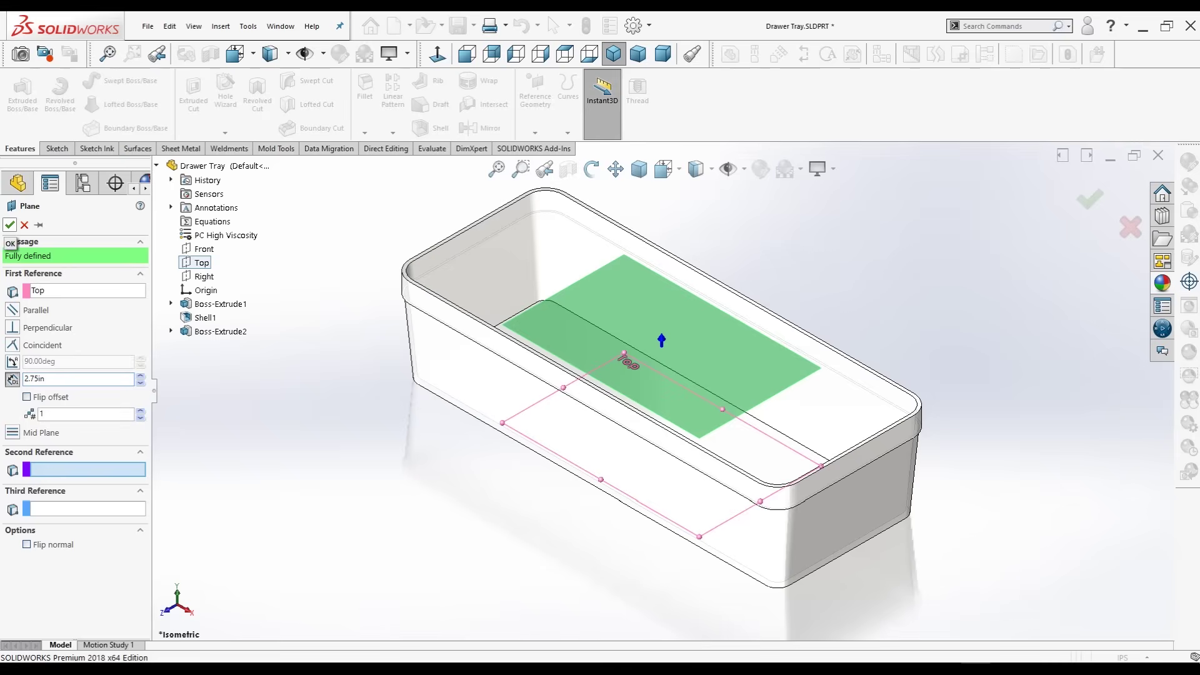
{"action": "left_click", "coordinate": [10, 225]}
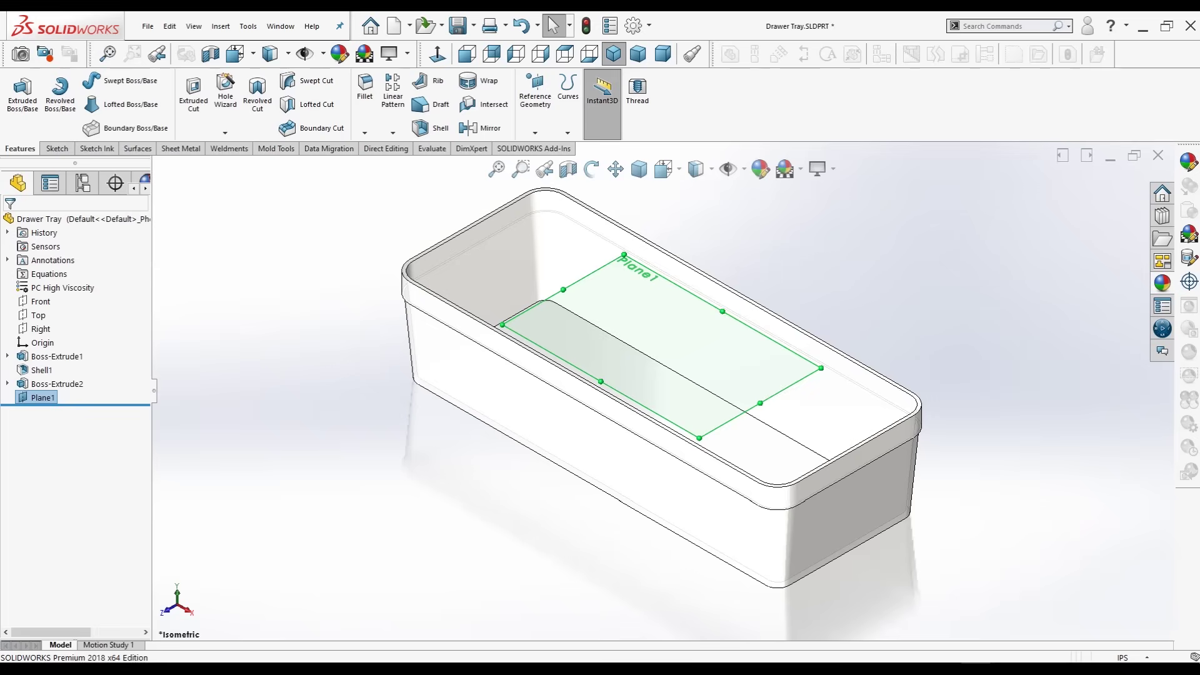
{"action": "right_click", "coordinate": [49, 398]}
Start a sketch on Plane1 and draw a vertical centerline up from the origin.
{"action": "left_click", "coordinate": [61, 375]}
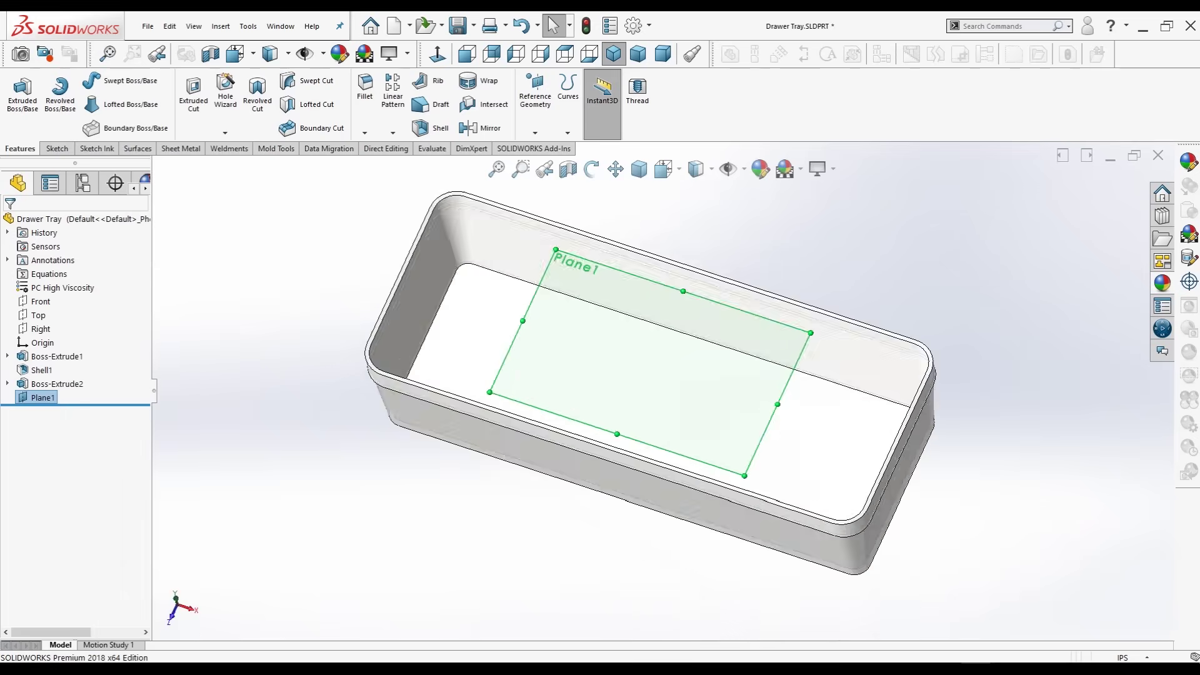
{"action": "scroll", "coordinate": [650, 388], "scroll_direction": "down", "scroll_amount": 3}
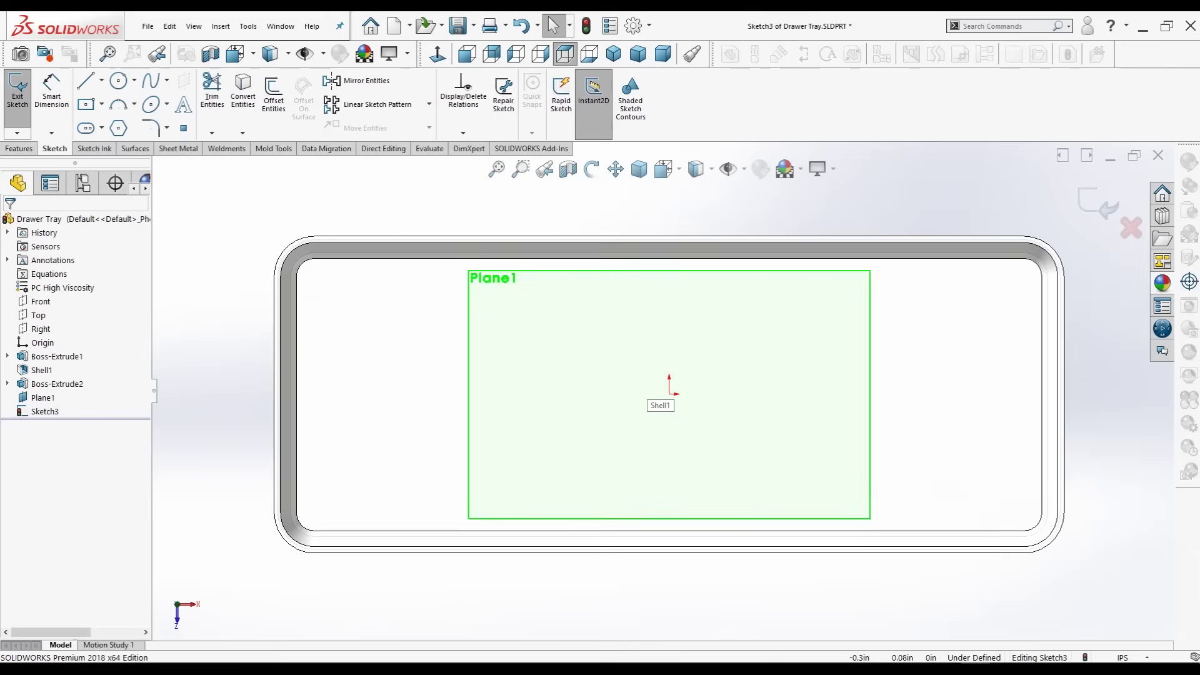
{"action": "key", "text": "l"}
{"action": "left_click", "coordinate": [100, 80]}
{"action": "left_click", "coordinate": [100, 117]}
{"action": "left_click", "coordinate": [670, 395]}
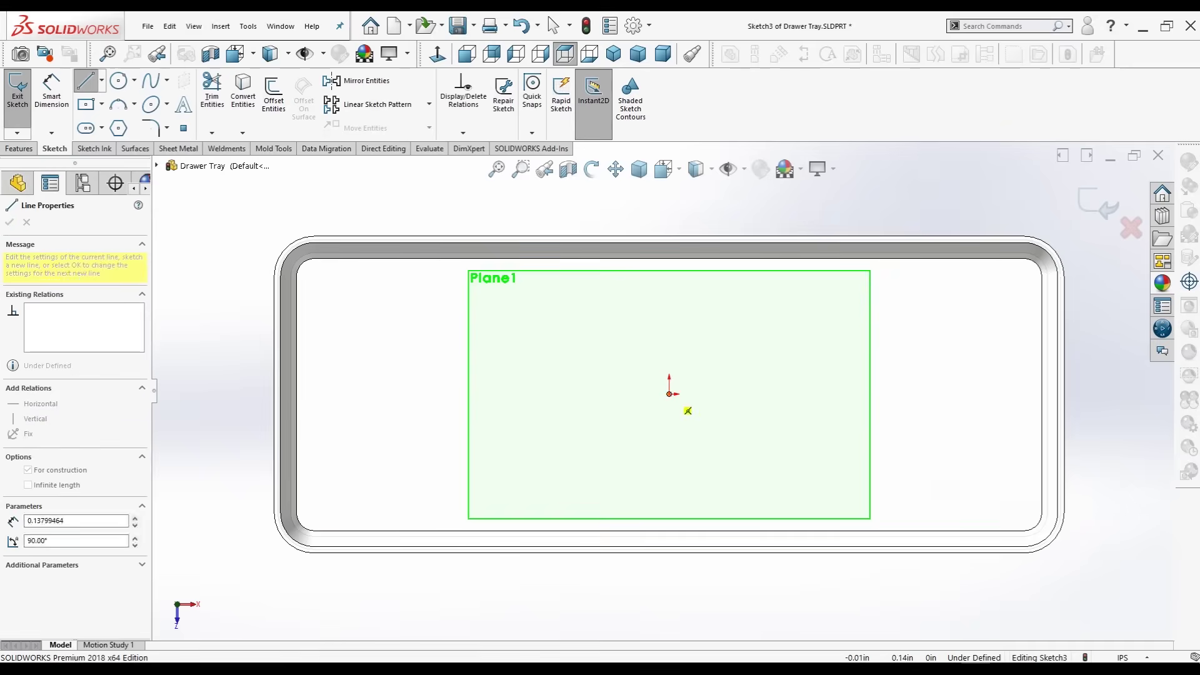
{"action": "left_click", "coordinate": [669, 189]}
{"action": "key", "text": "Escape"}
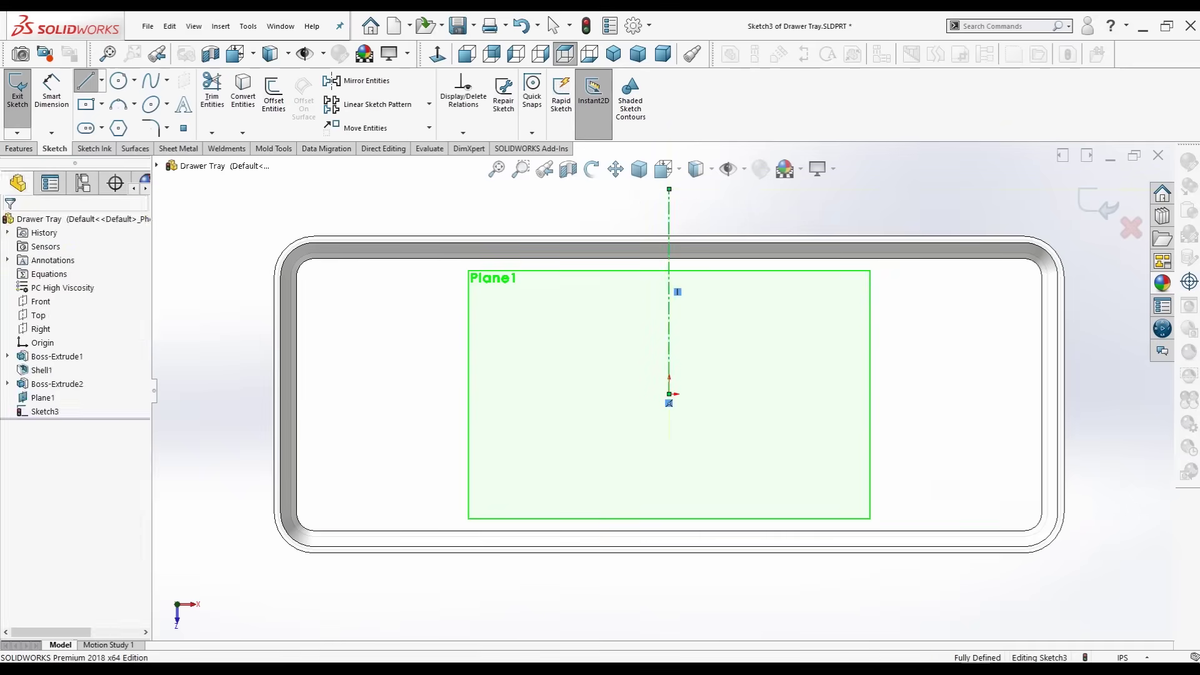
Draw a horizontal centerline from the origin out to the left of the tray.
{"action": "left_click", "coordinate": [101, 80]}
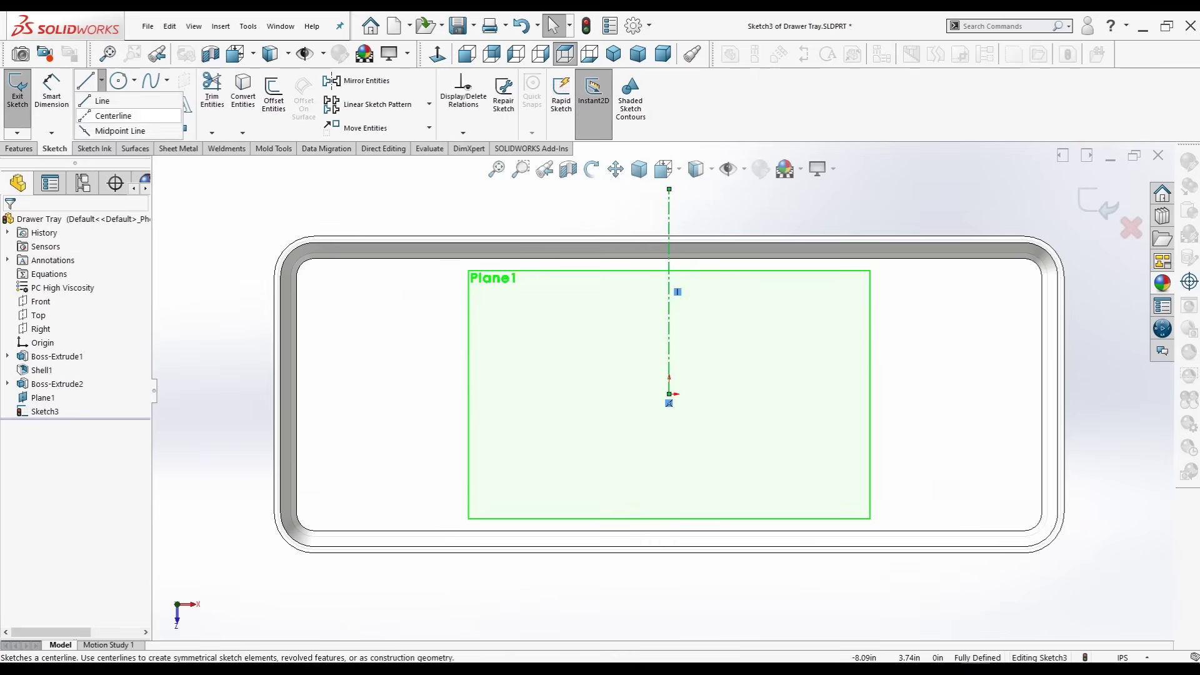
{"action": "left_click", "coordinate": [100, 116]}
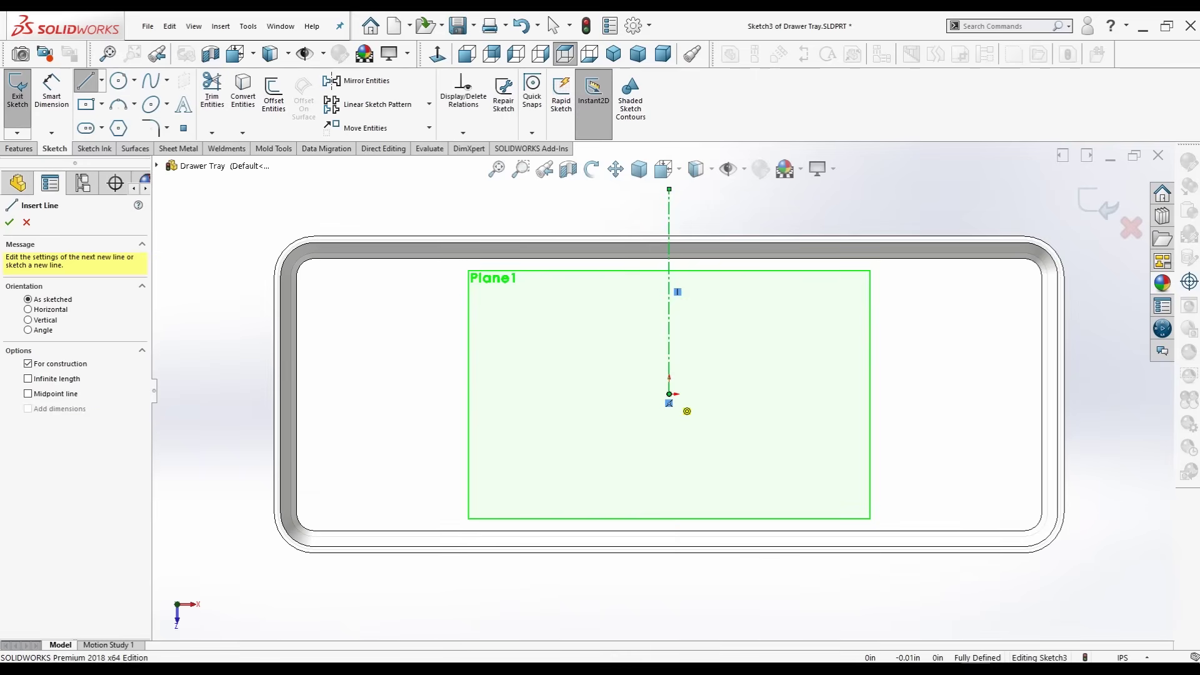
{"action": "left_click", "coordinate": [669, 395]}
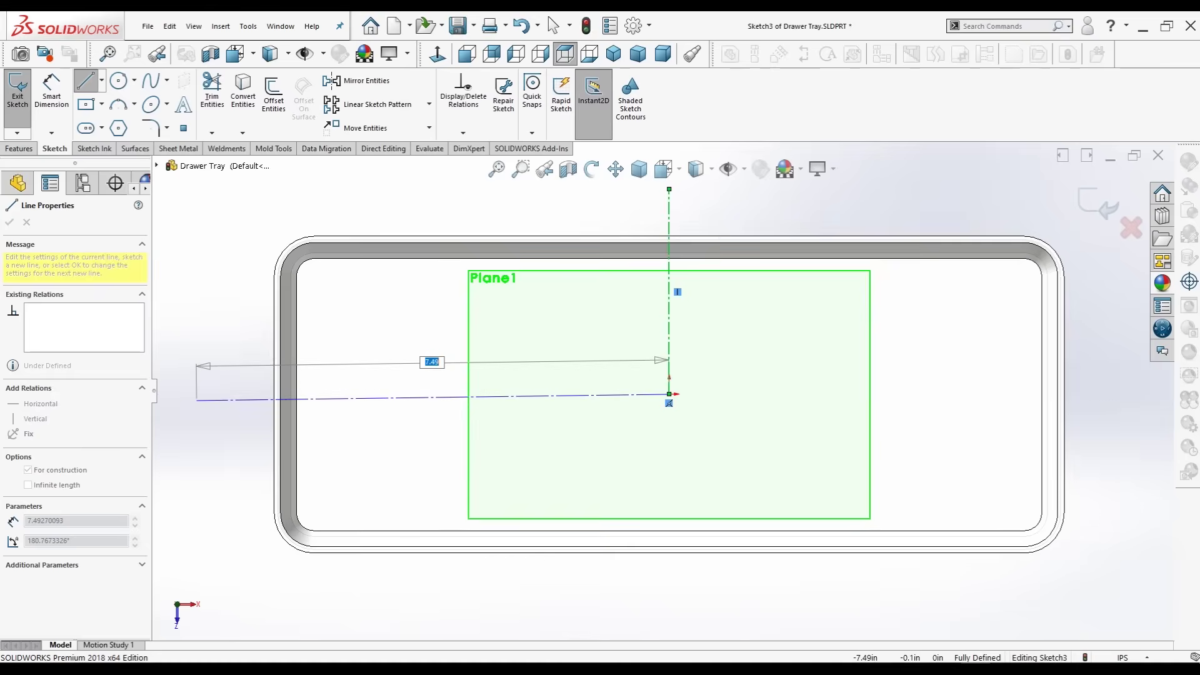
{"action": "key", "text": "z"}
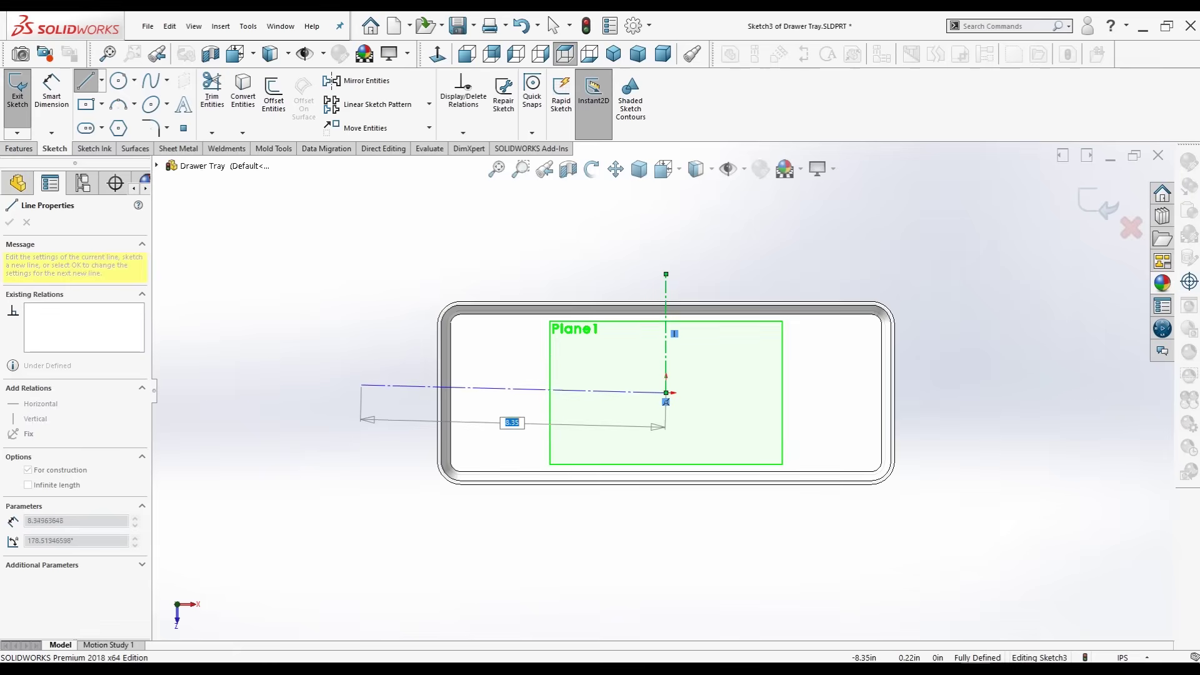
{"action": "left_click", "coordinate": [338, 392]}
{"action": "key", "text": "Escape"}
{"action": "key", "text": "Escape"}
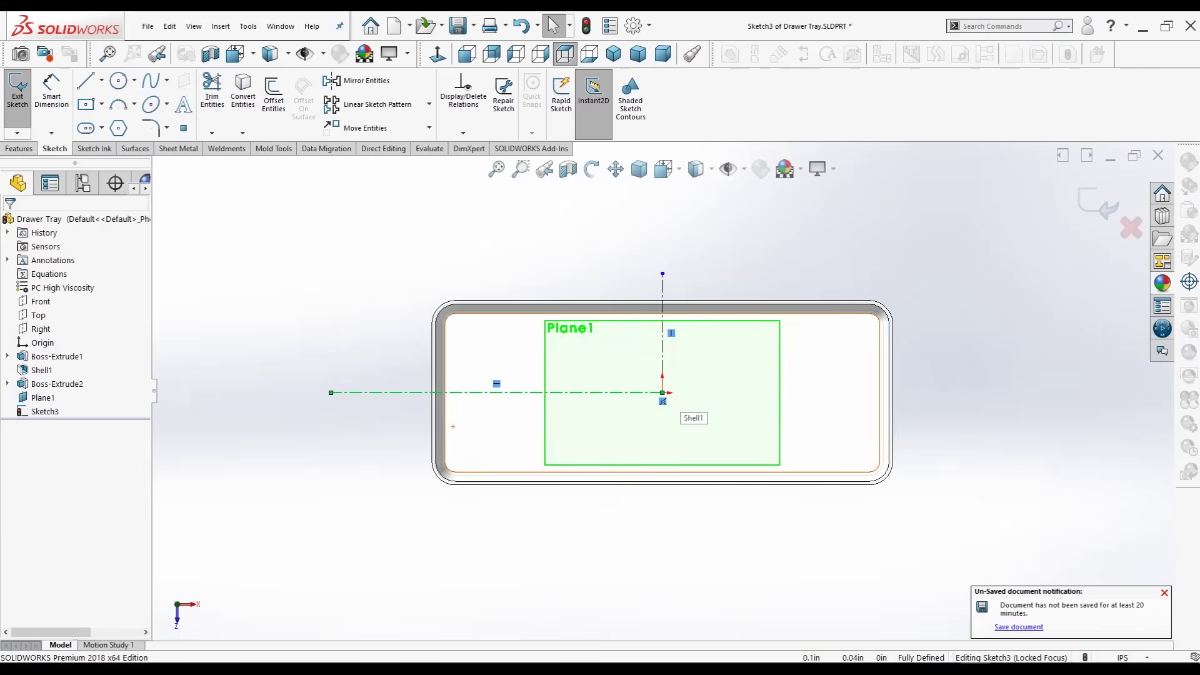
{"action": "scroll", "coordinate": [673, 388], "scroll_direction": "down", "scroll_amount": 1}
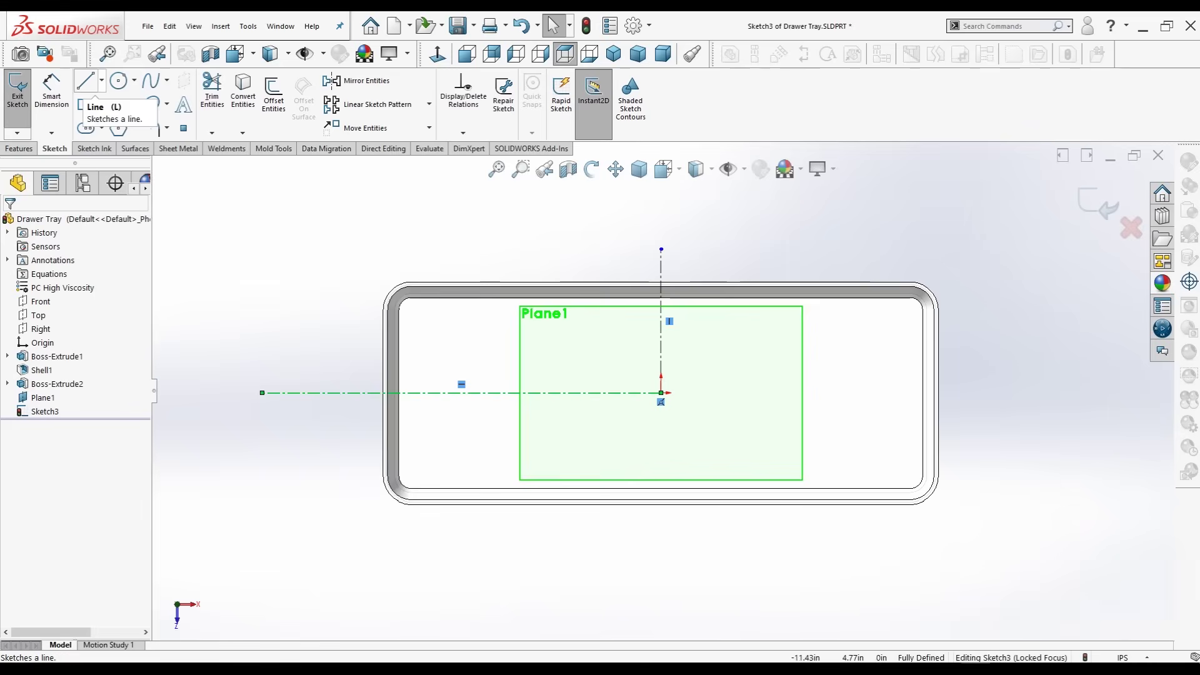
Draw a vertical line across the tray from its top edge to its bottom edge.
{"action": "left_click", "coordinate": [86, 81]}
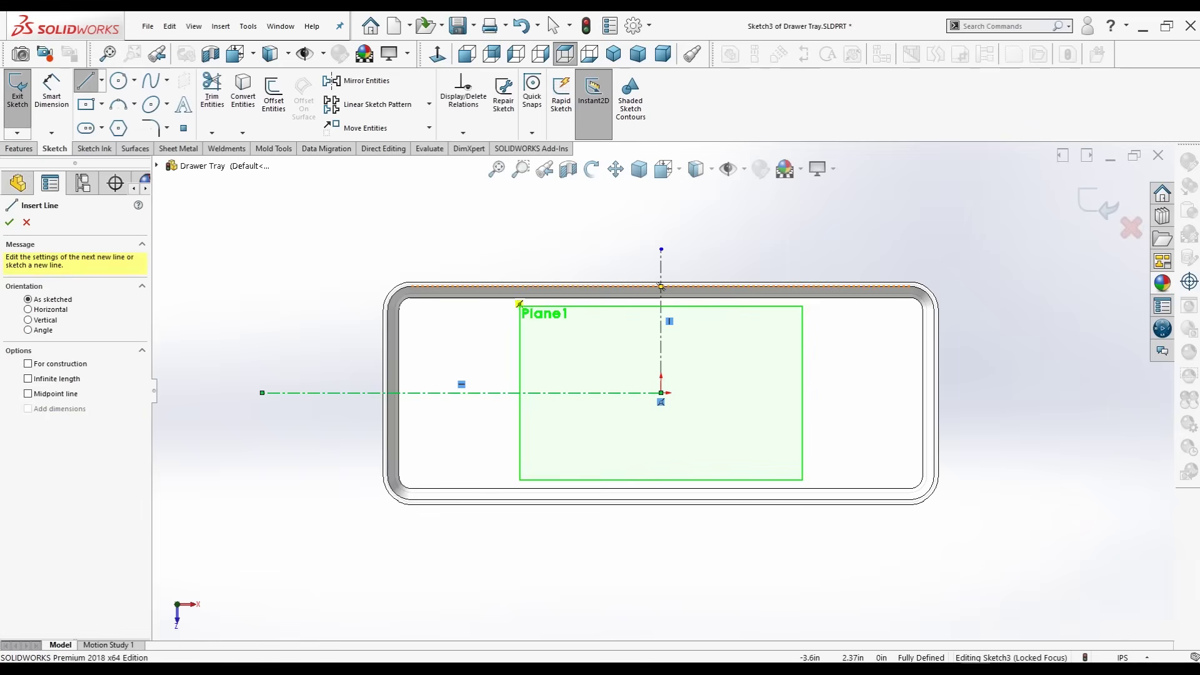
{"action": "left_click", "coordinate": [501, 288]}
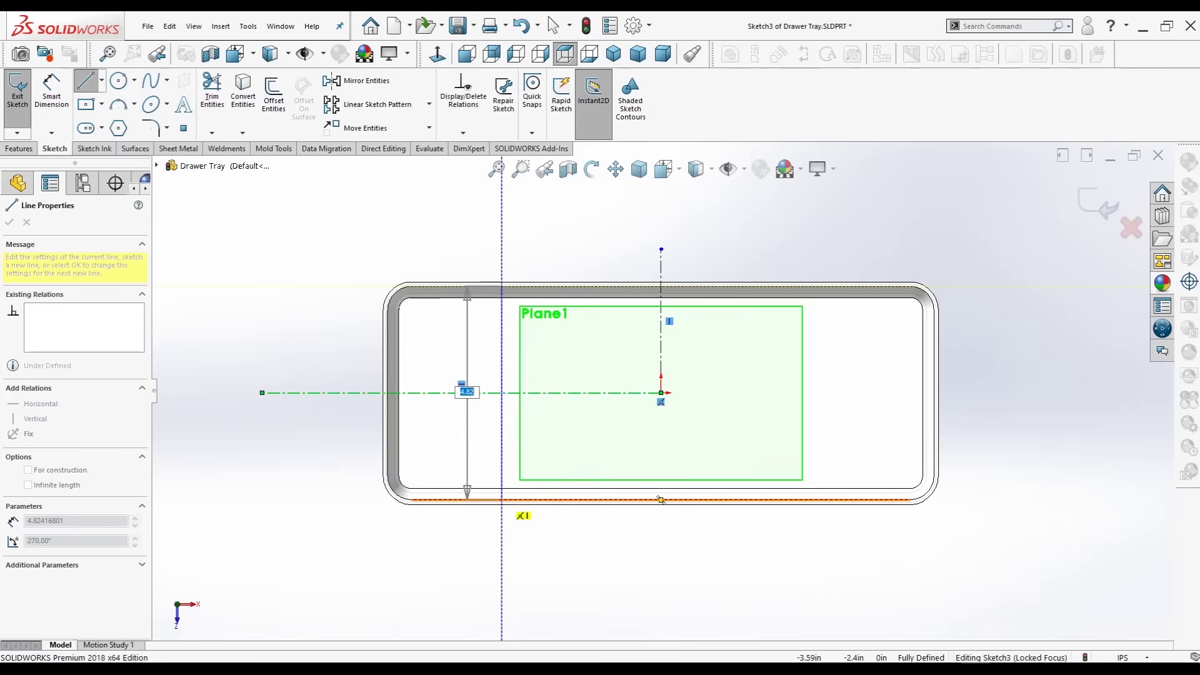
{"action": "left_click", "coordinate": [502, 500]}
{"action": "key", "text": "Escape"}
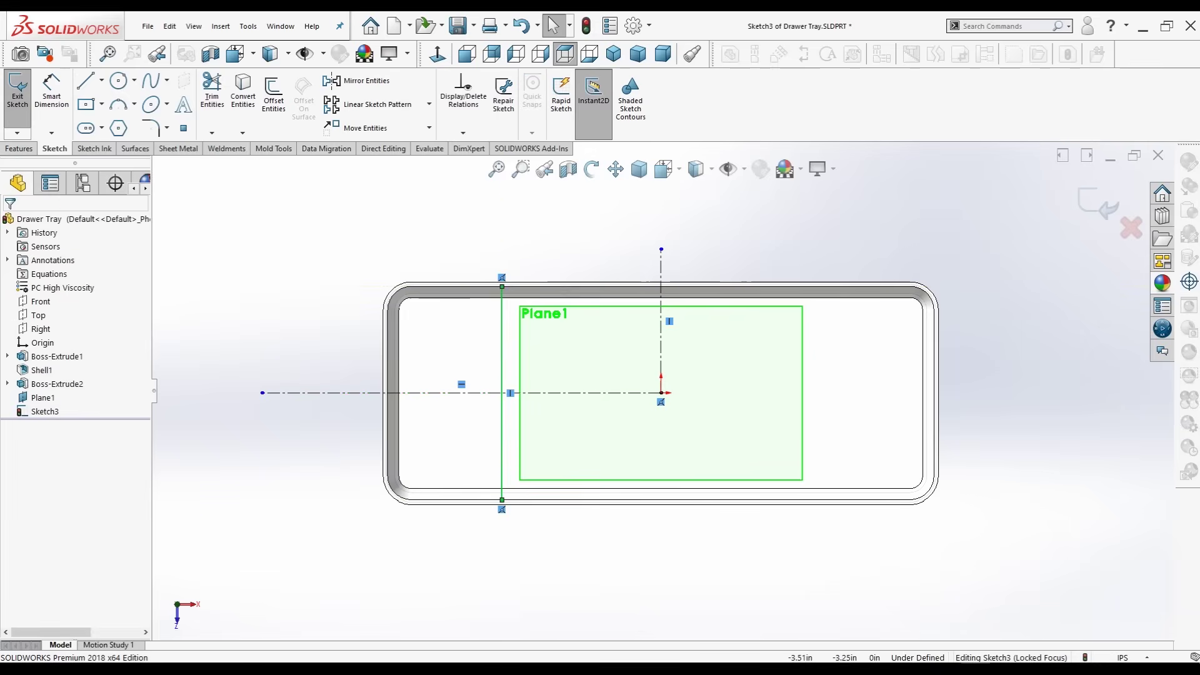
Dimension the line 3.00 in from the tray's left edge.
{"action": "key", "text": "d"}
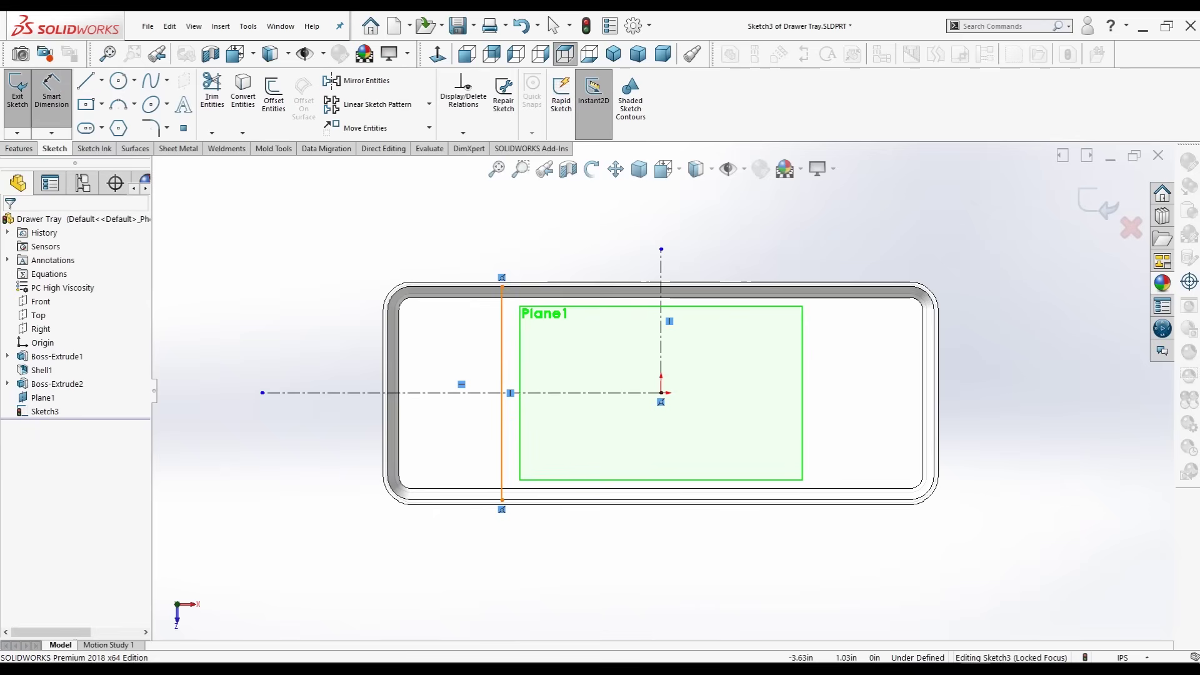
{"action": "left_click", "coordinate": [502, 375]}
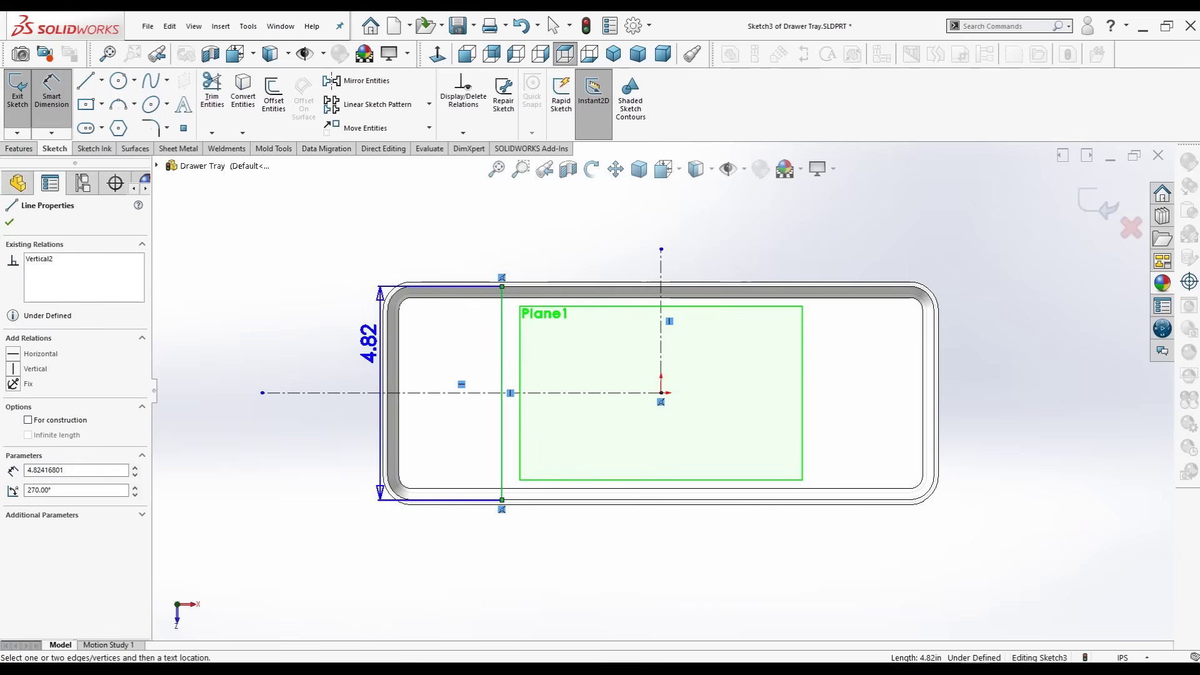
{"action": "key", "text": "Escape"}
{"action": "left_click", "coordinate": [383, 350]}
{"action": "left_click", "coordinate": [429, 216]}
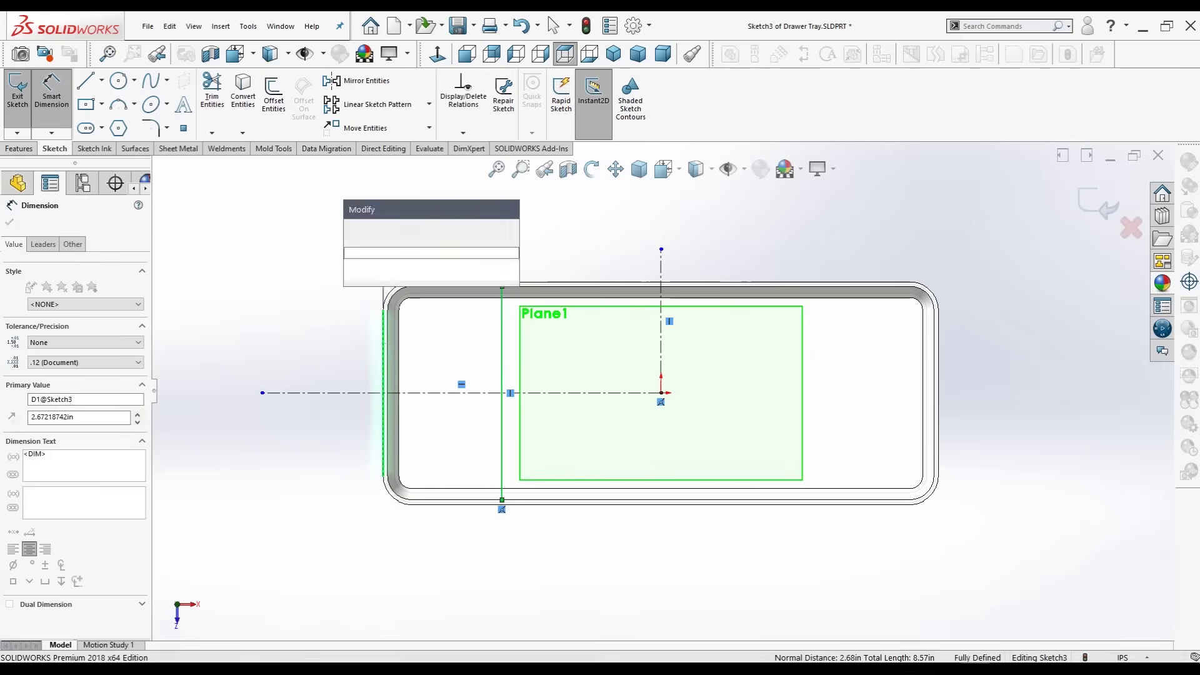
{"action": "type", "text": "3"}
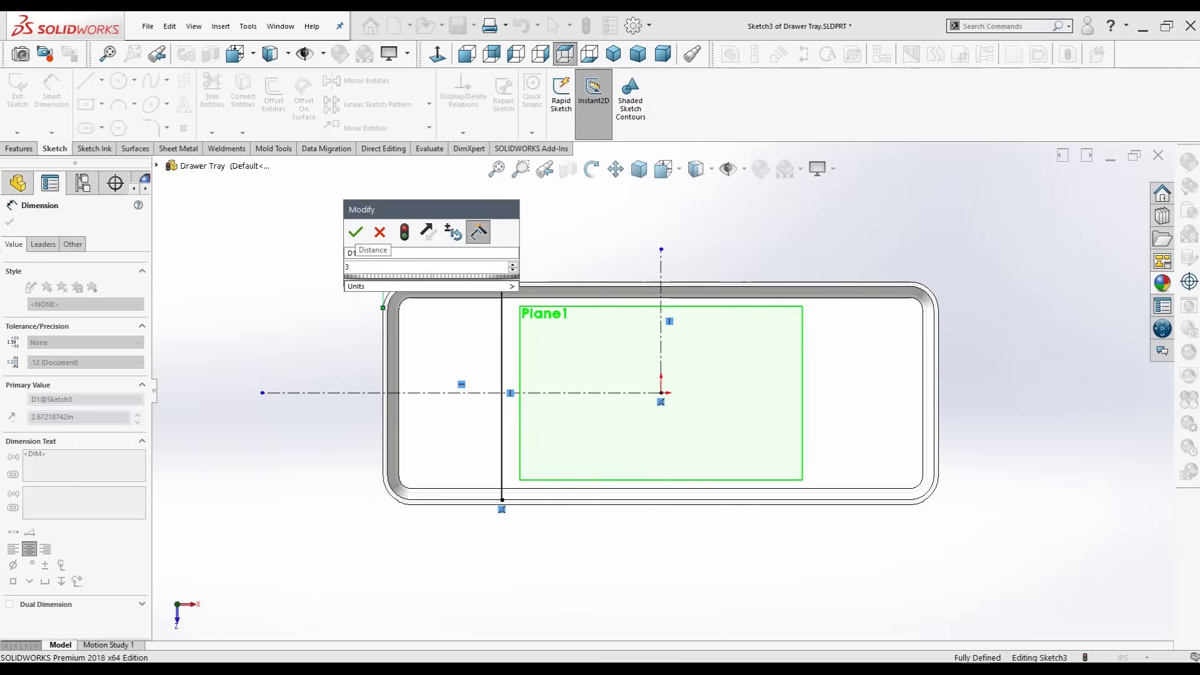
{"action": "key", "text": "Return"}
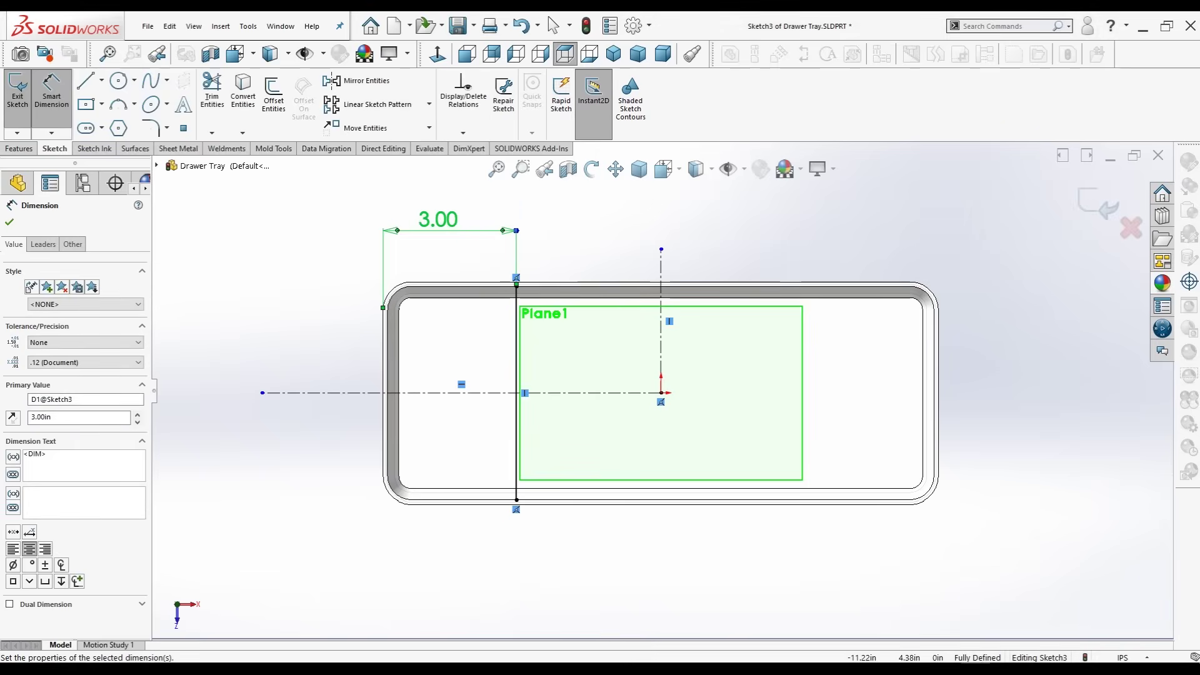
{"action": "left_click", "coordinate": [10, 222]}
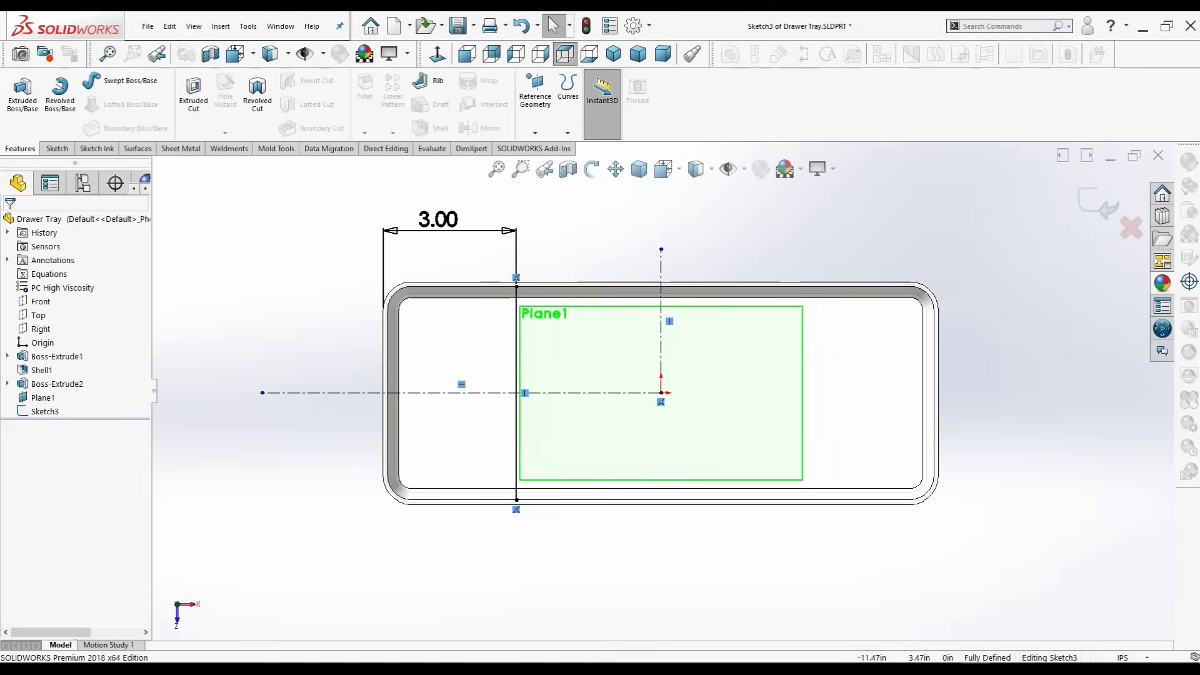
Create a 0.10 in thick rib from the sketched line with a 2° outward draft.
{"action": "left_click", "coordinate": [423, 81]}
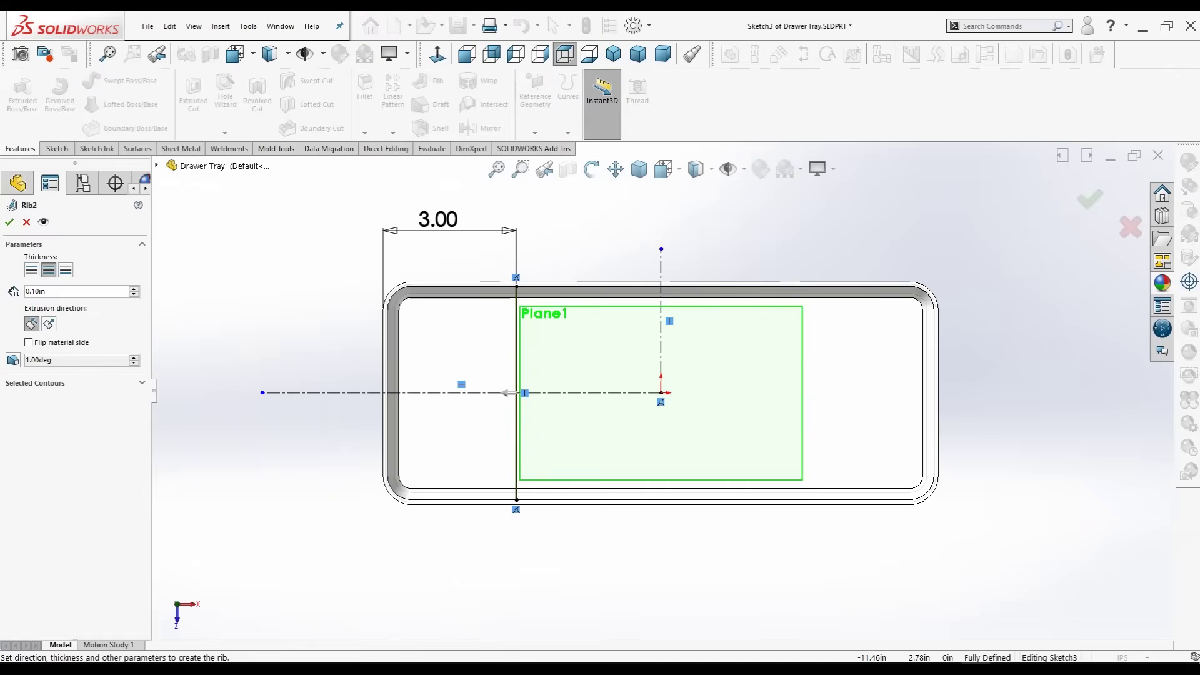
{"action": "left_click", "coordinate": [75, 291]}
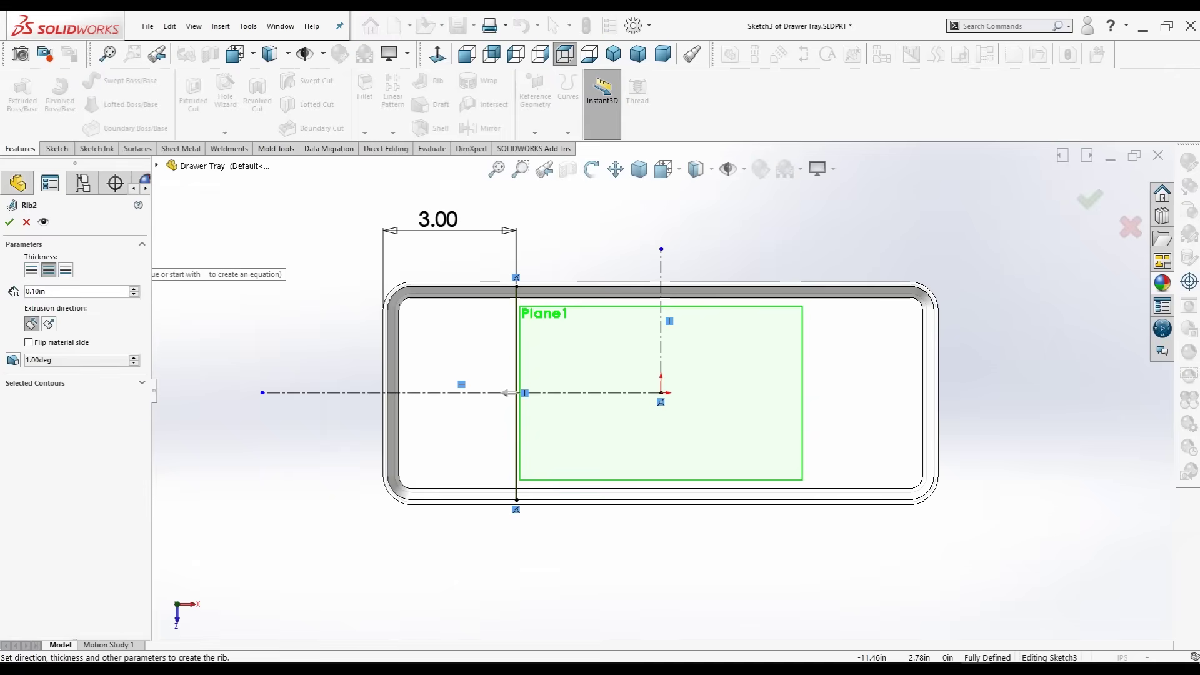
{"action": "left_click", "coordinate": [48, 324]}
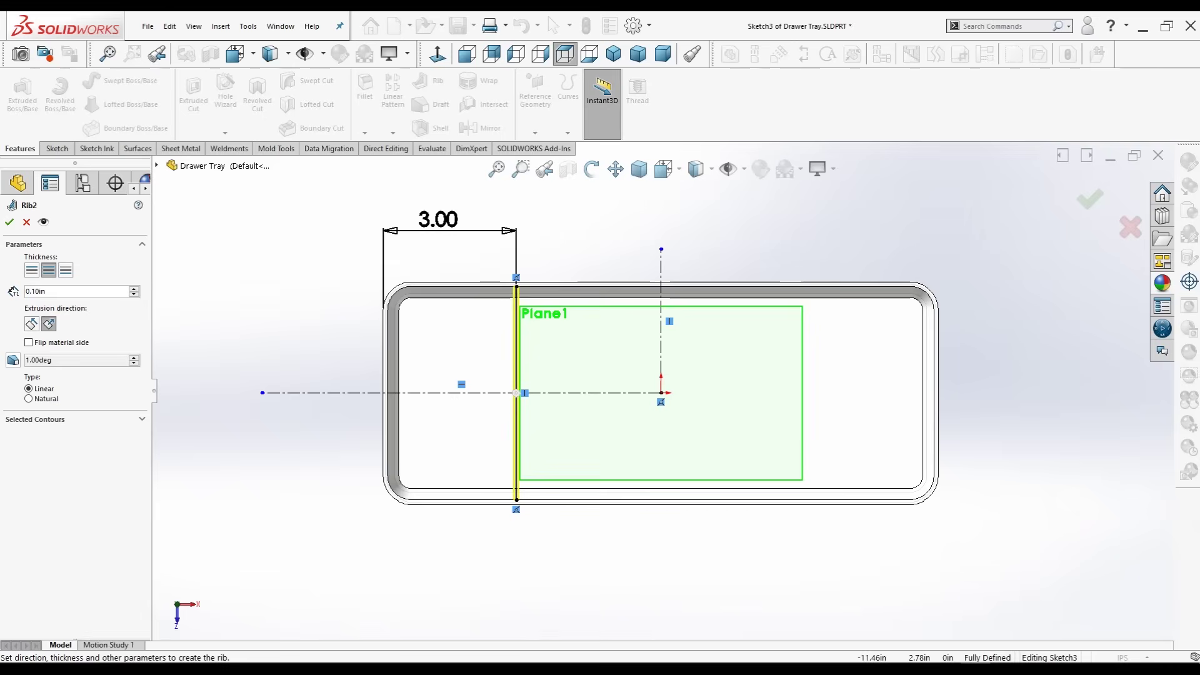
{"action": "left_click", "coordinate": [13, 360]}
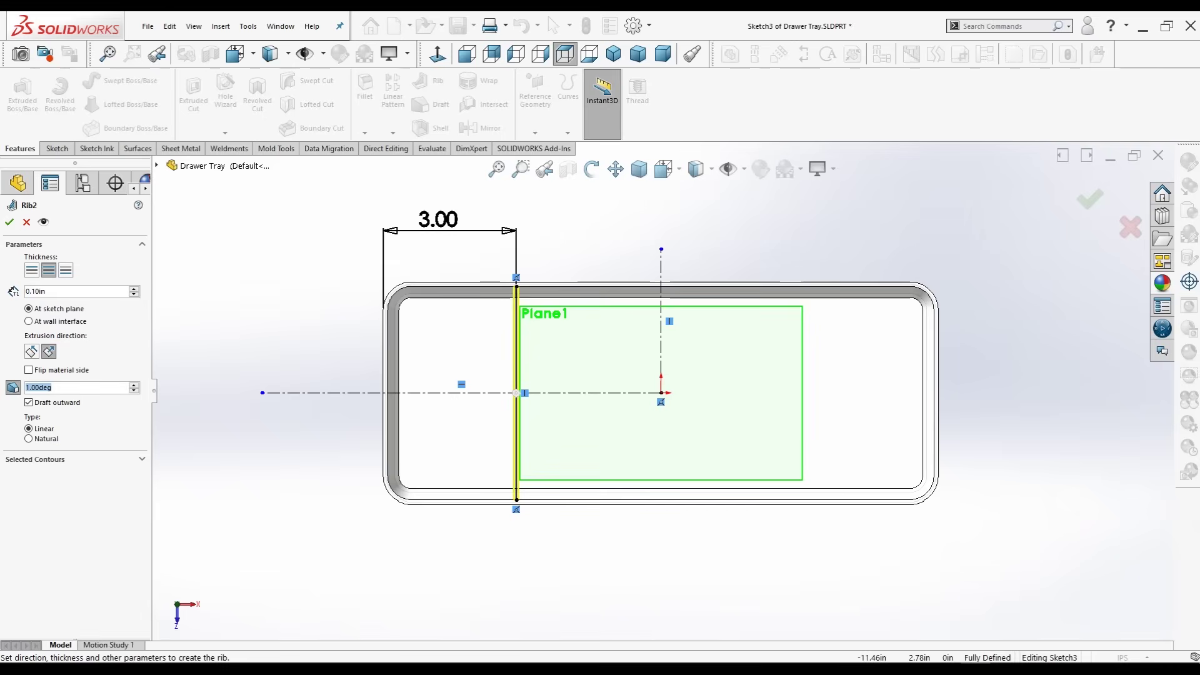
{"action": "type", "text": "2"}
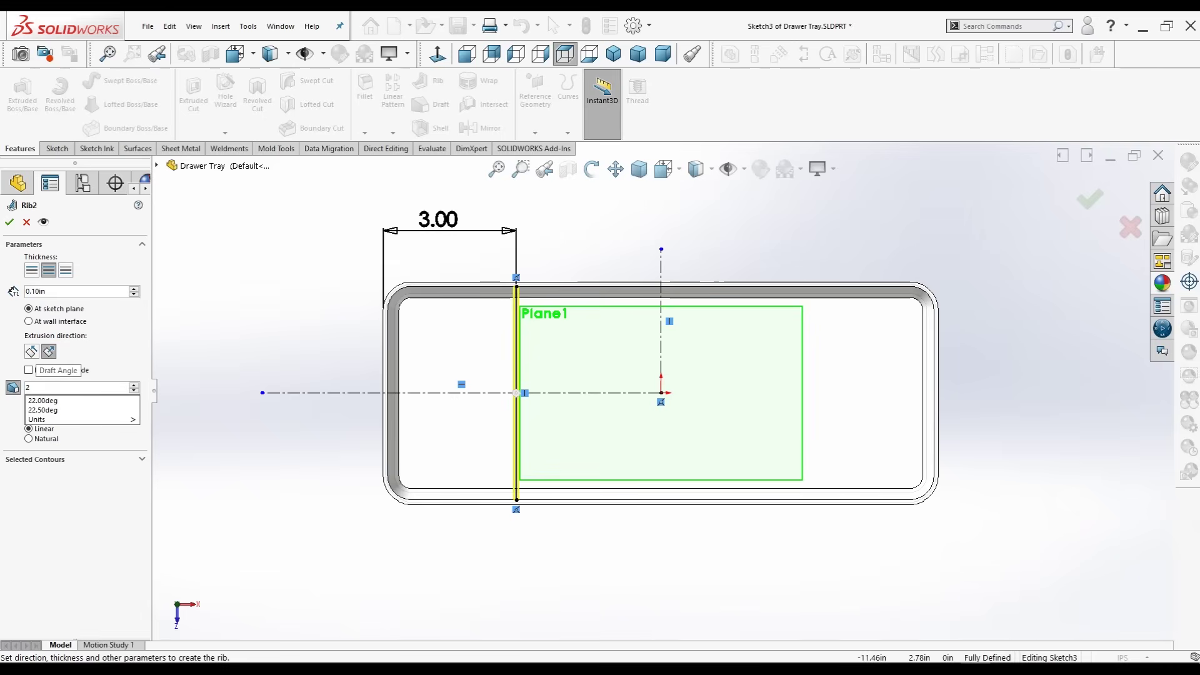
{"action": "key", "text": "Return"}
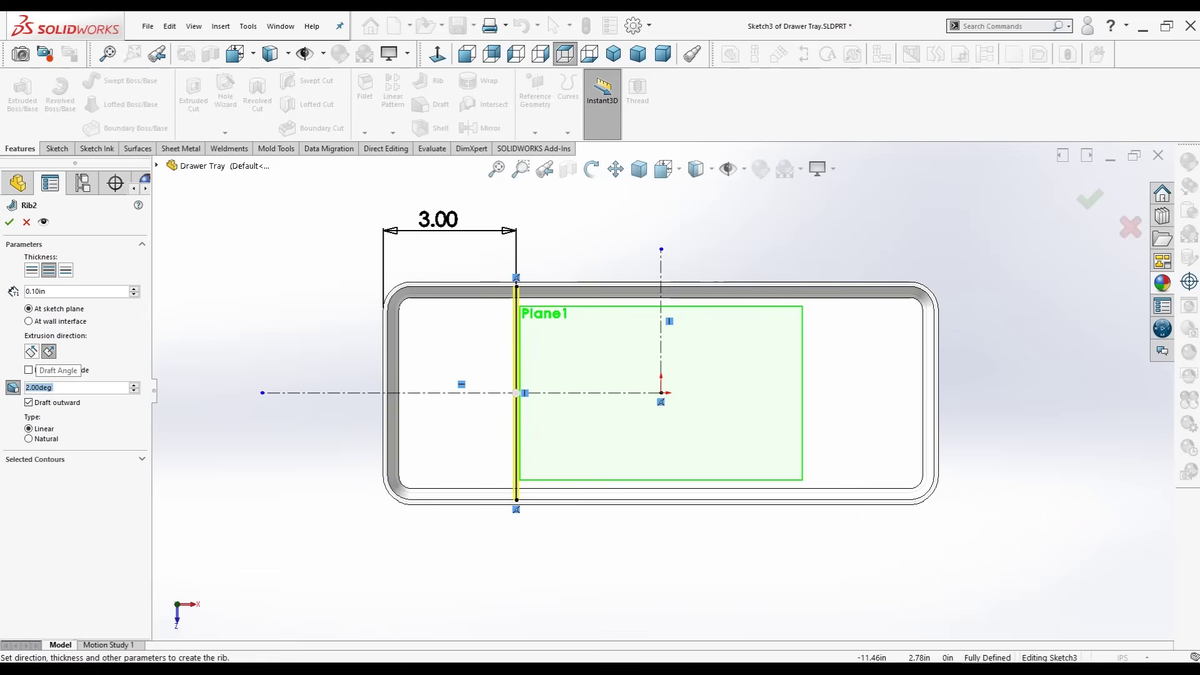
{"action": "mouse_move", "coordinate": [625, 375]}
{"action": "middle_mouse_down"}
{"action": "mouse_move", "coordinate": [663, 300]}
{"action": "mouse_move", "coordinate": [597, 306]}
{"action": "middle_mouse_up"}
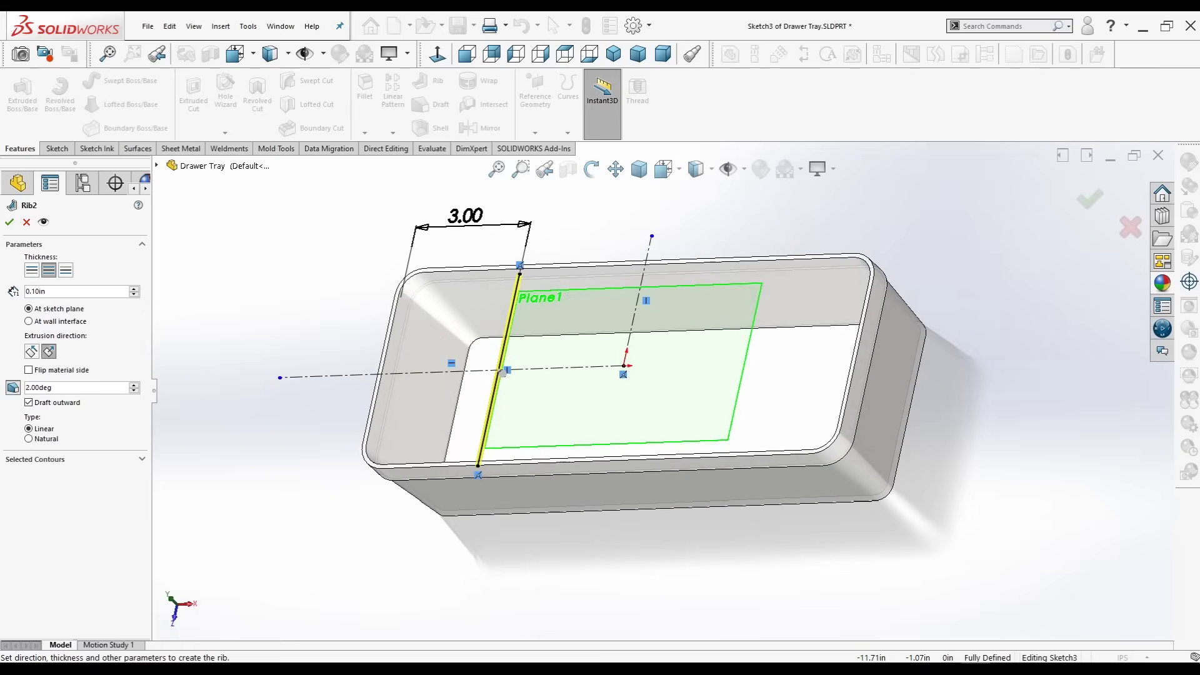
{"action": "left_click", "coordinate": [13, 387]}
{"action": "left_click", "coordinate": [13, 360]}
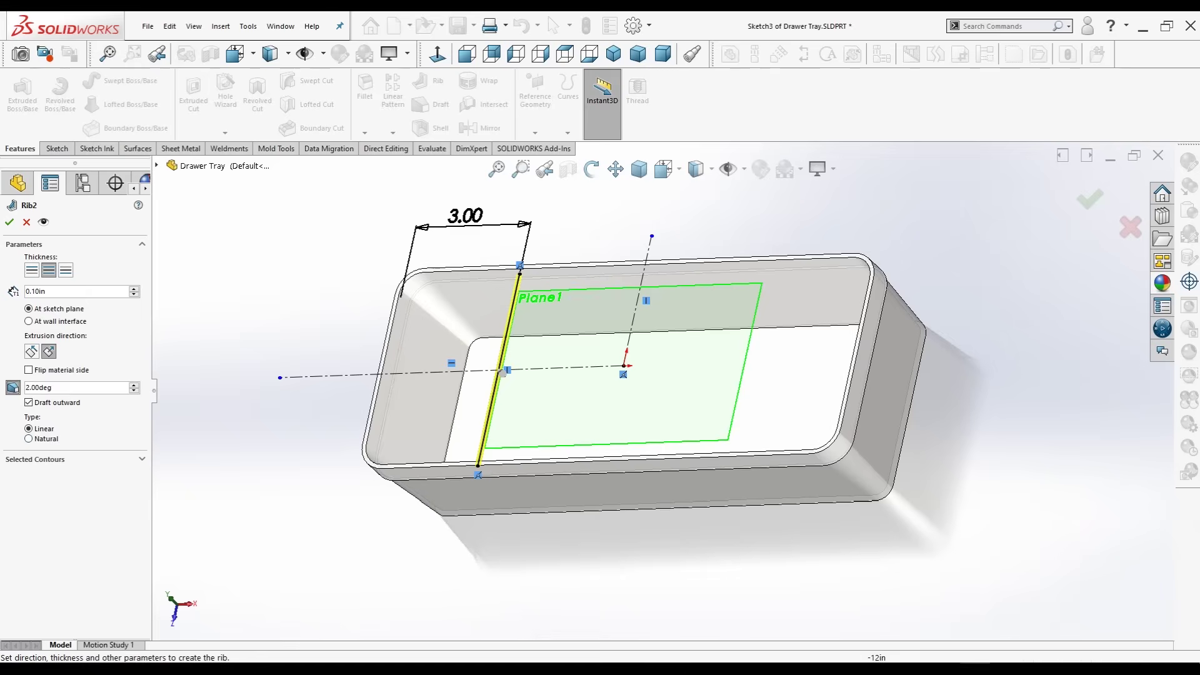
{"action": "left_click", "coordinate": [10, 222]}
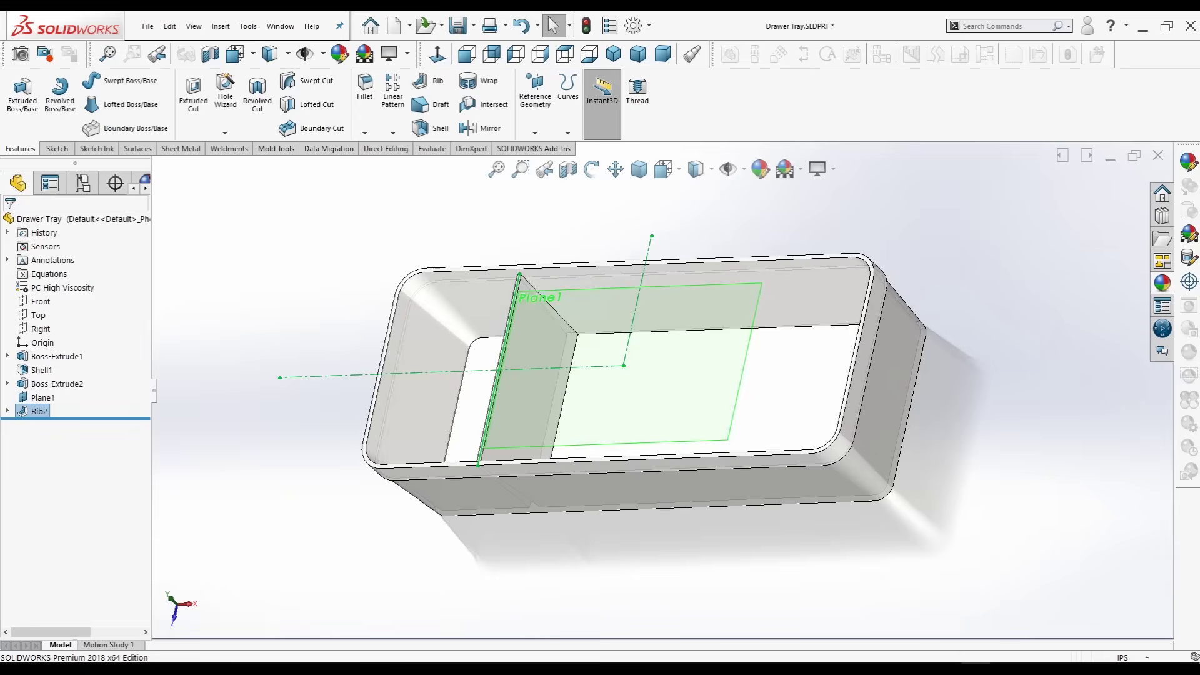
Hide Plane1 and display the rib's sketch dimensions.
{"action": "mouse_move", "coordinate": [625, 375]}
{"action": "middle_mouse_down"}
{"action": "mouse_move", "coordinate": [650, 363]}
{"action": "mouse_move", "coordinate": [638, 350]}
{"action": "mouse_move", "coordinate": [687, 325]}
{"action": "mouse_move", "coordinate": [631, 375]}
{"action": "middle_mouse_up"}
{"action": "left_click_drag", "start_coordinate": [625, 375], "coordinate": [662, 350]}
{"action": "left_click", "coordinate": [550, 18]}
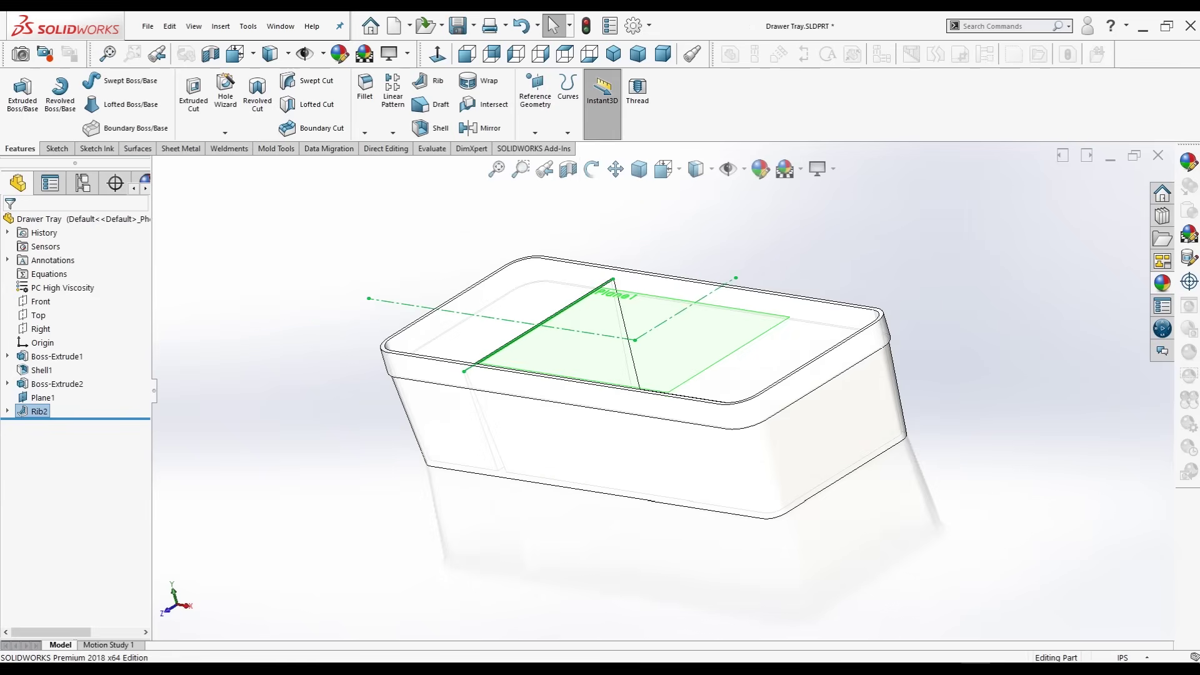
{"action": "middle_click_drag", "start_coordinate": [625, 375], "coordinate": [718, 353]}
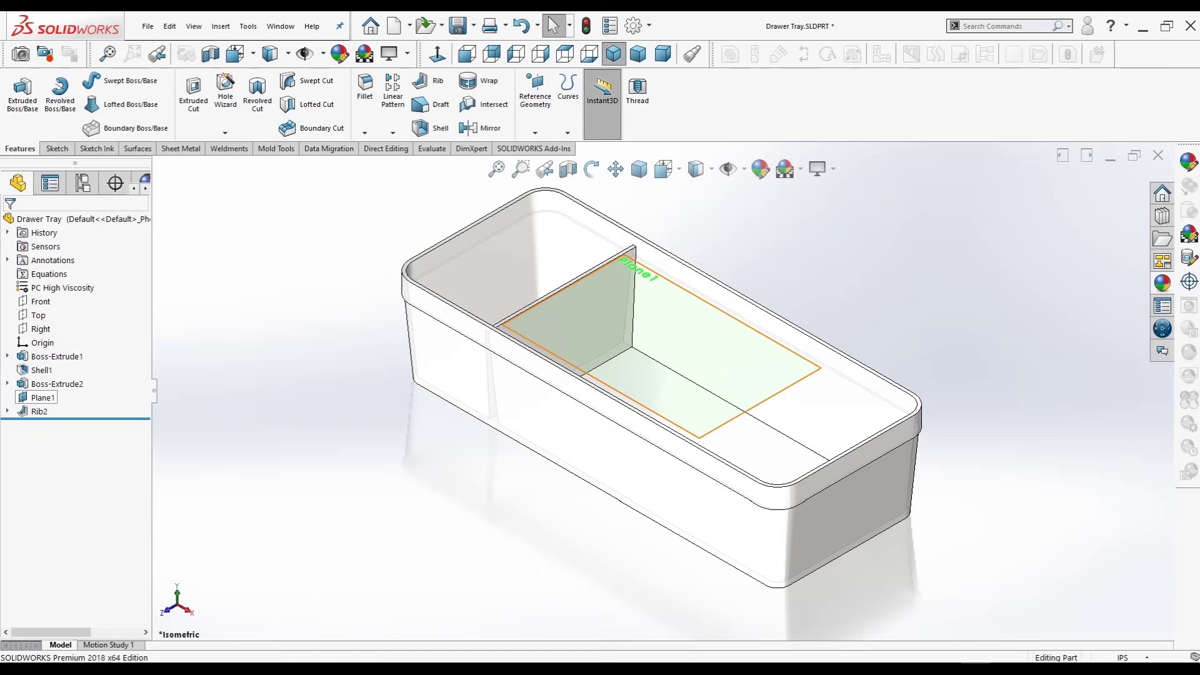
{"action": "left_click", "coordinate": [43, 397]}
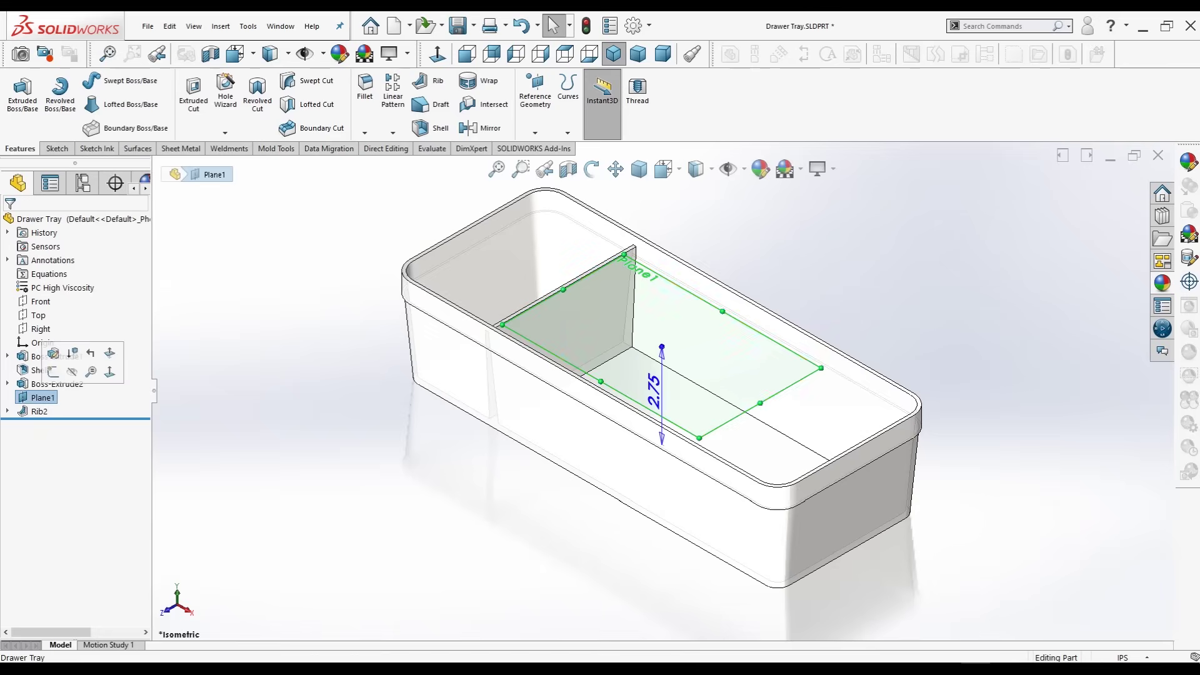
{"action": "left_click", "coordinate": [71, 370]}
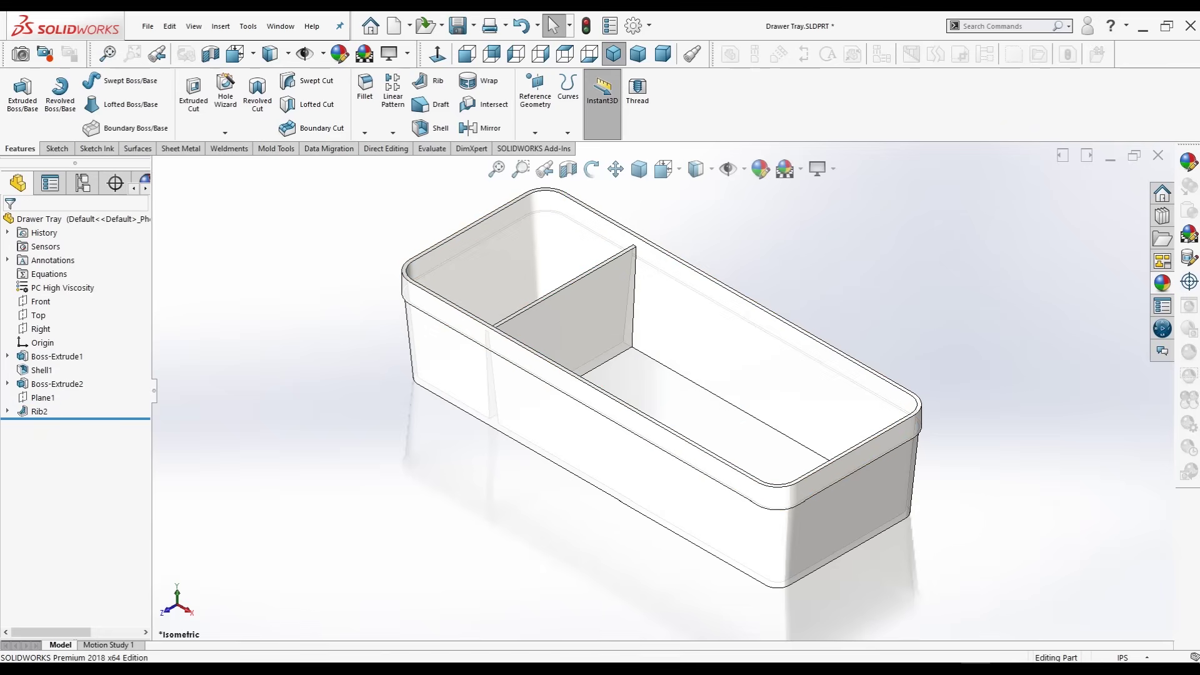
{"action": "double_click", "coordinate": [38, 411]}
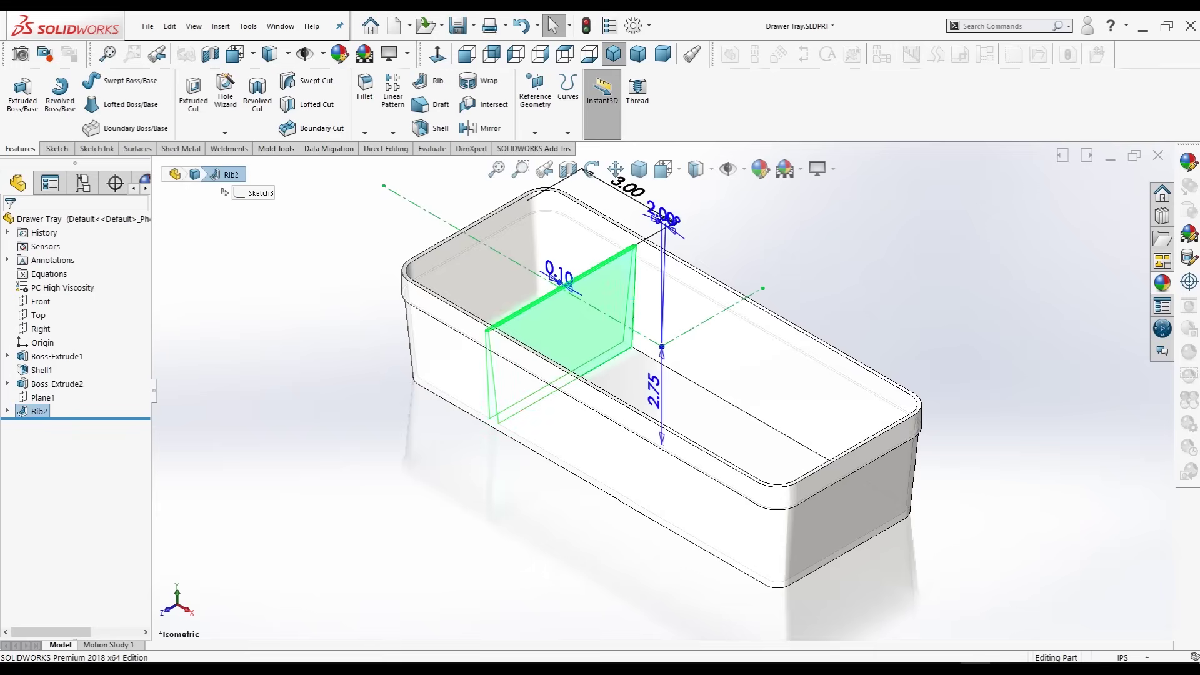
Linear-pattern the rib along the tray's long edge: 3 instances at 3 in spacing.
{"action": "left_click", "coordinate": [365, 132]}
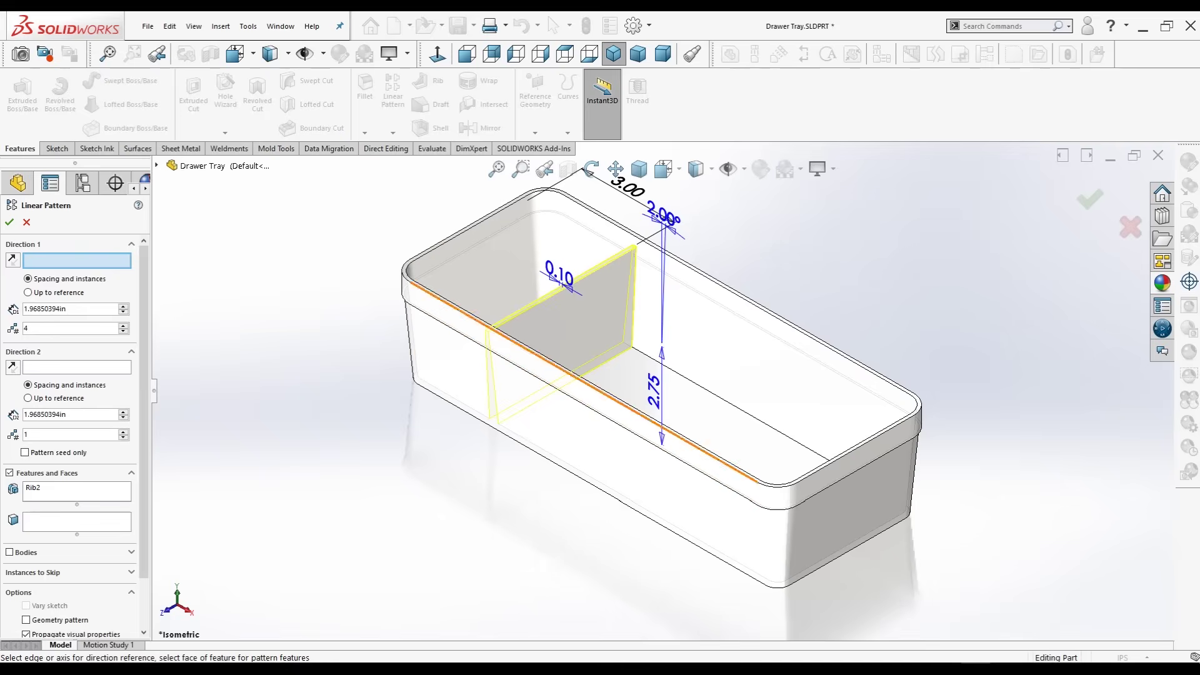
{"action": "left_click", "coordinate": [526, 345]}
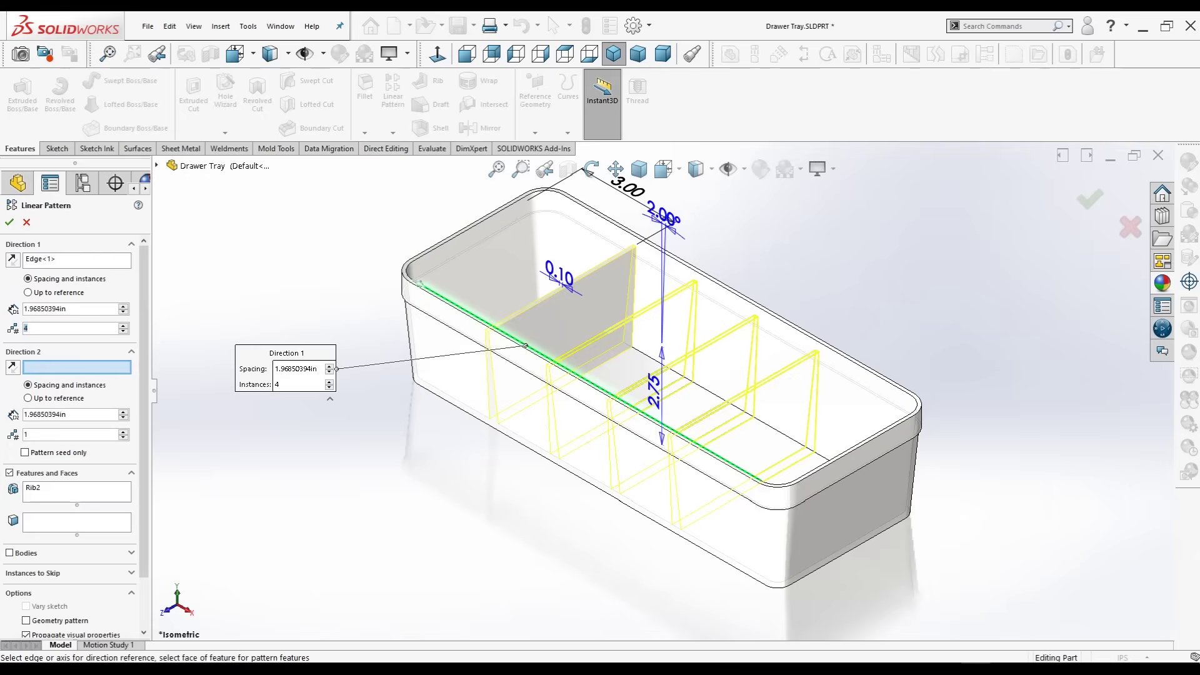
{"action": "type", "text": "3"}
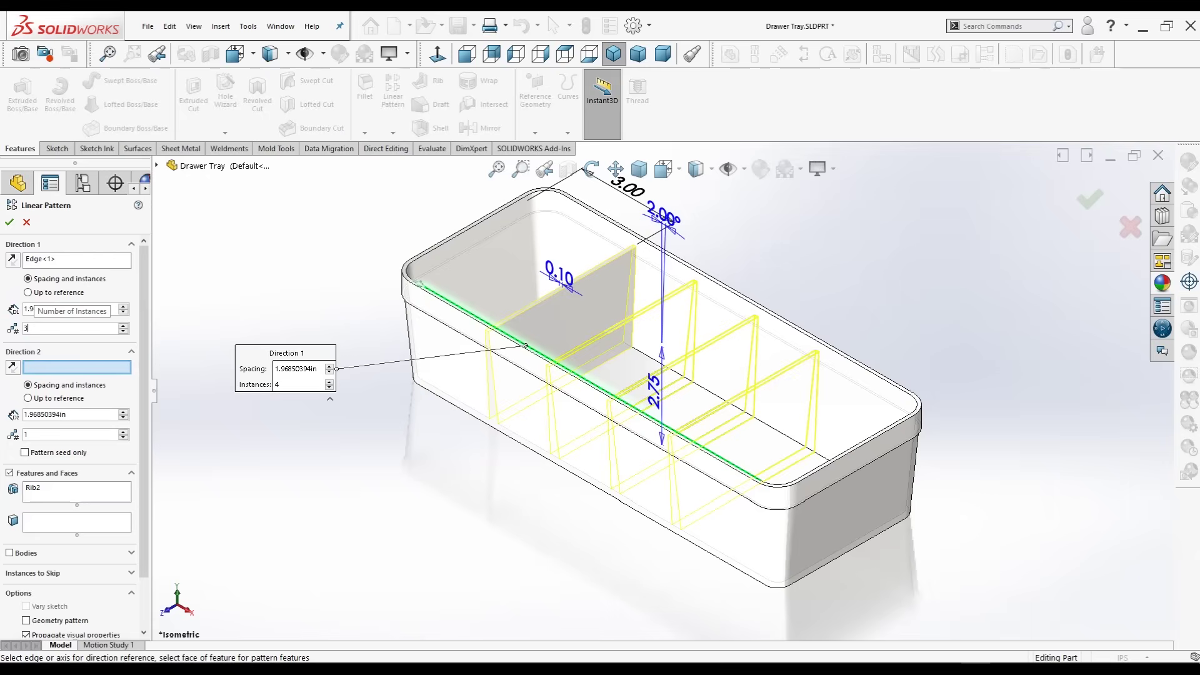
{"action": "key", "text": "Tab"}
{"action": "type", "text": "3"}
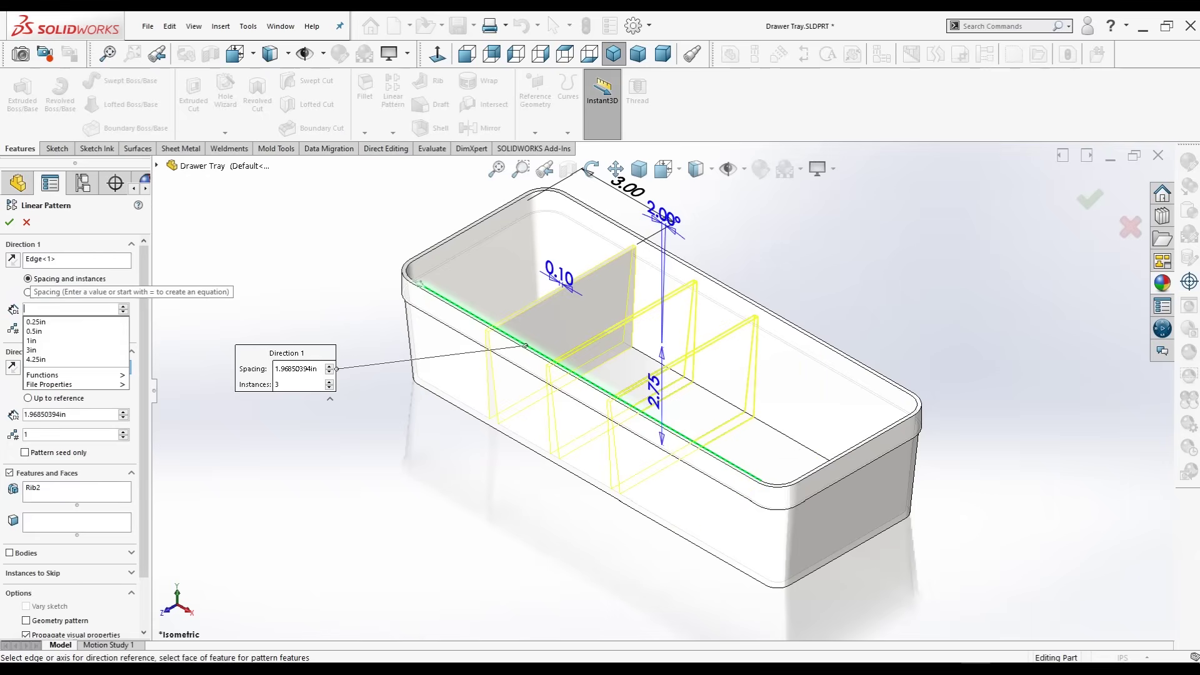
{"action": "type", "text": "in"}
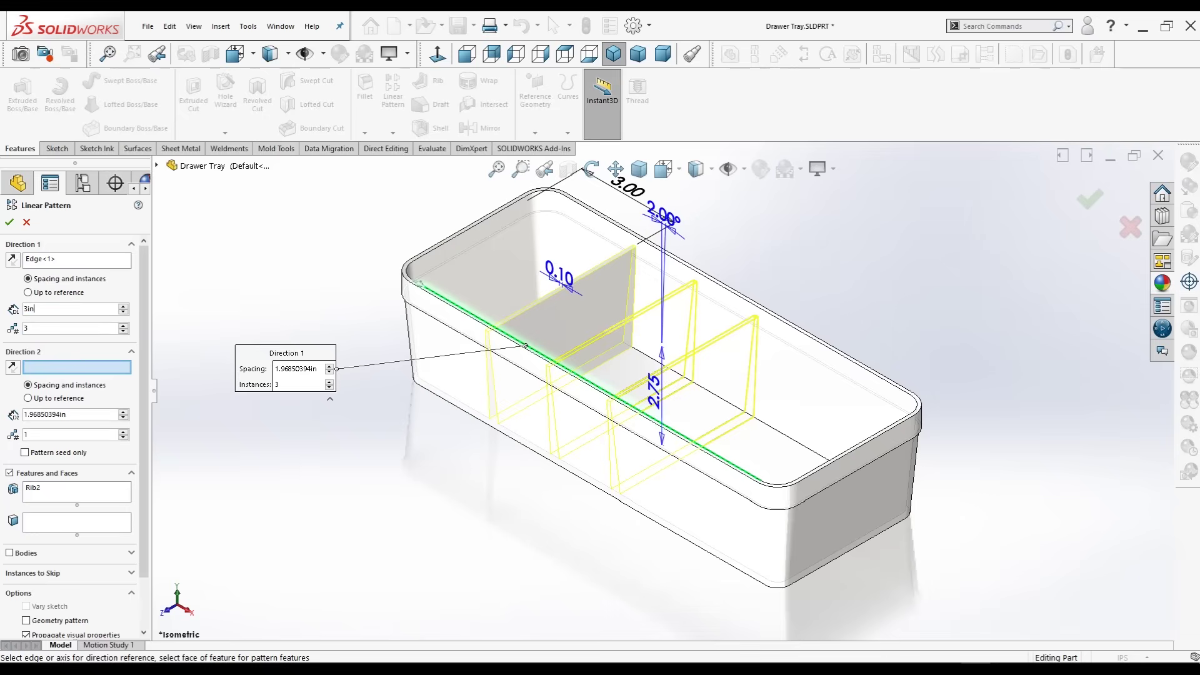
{"action": "key", "text": "Tab"}
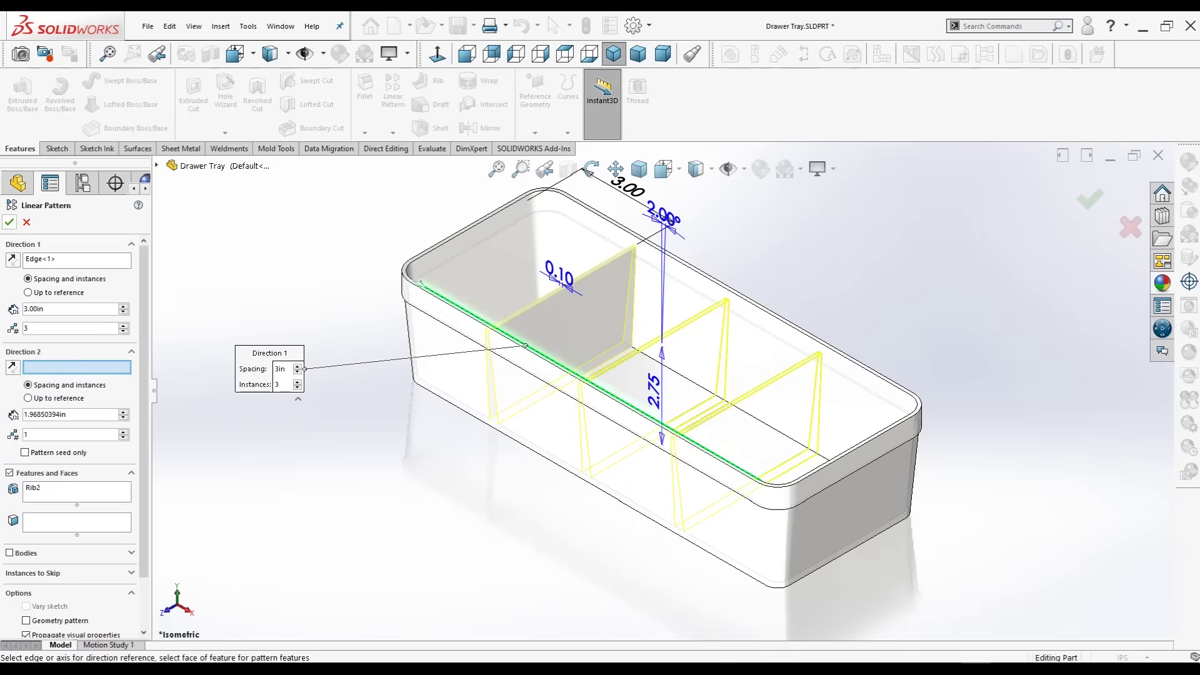
{"action": "key", "text": "Return"}
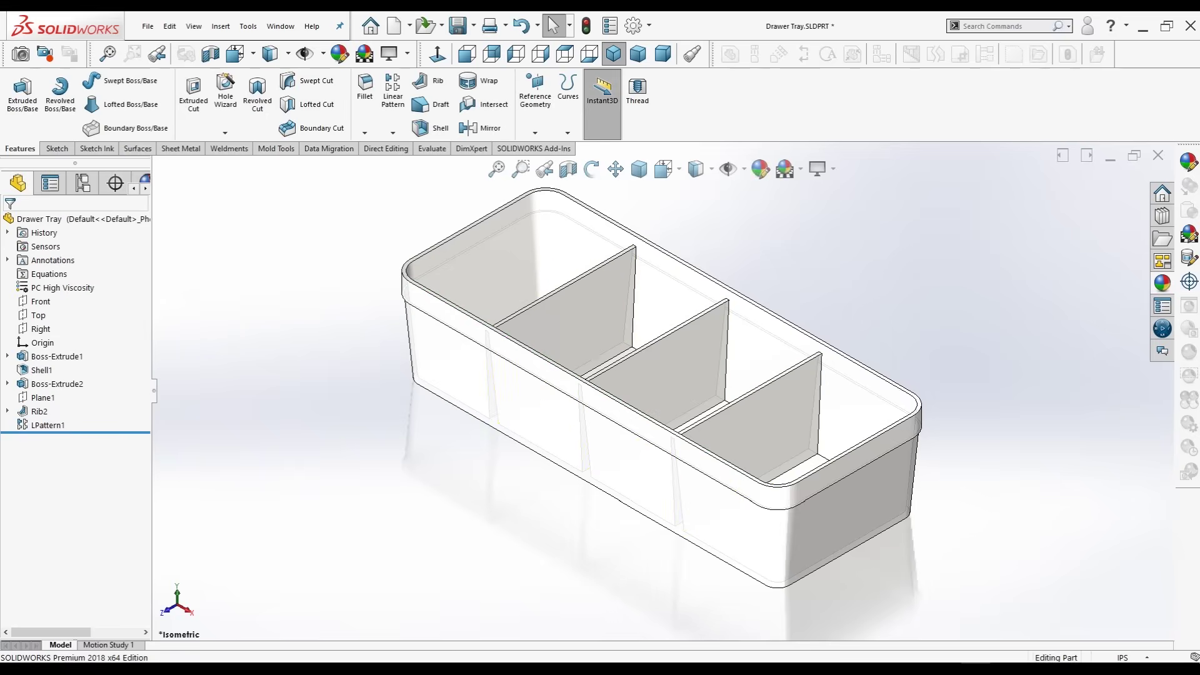
In isometric view, fillet the inner and outer top rim edges at 0.05 in.
{"action": "mouse_move", "coordinate": [563, 263]}
{"action": "middle_mouse_down"}
{"action": "mouse_move", "coordinate": [504, 169]}
{"action": "mouse_move", "coordinate": [475, 187]}
{"action": "middle_mouse_up"}
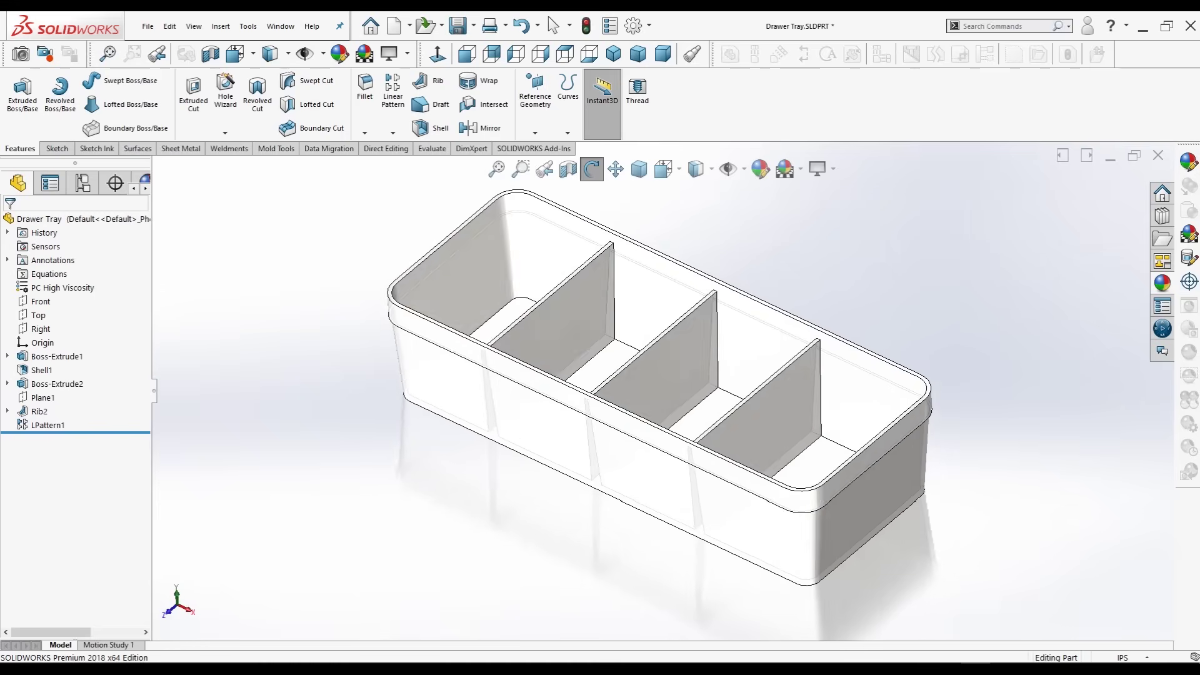
{"action": "left_click", "coordinate": [614, 54]}
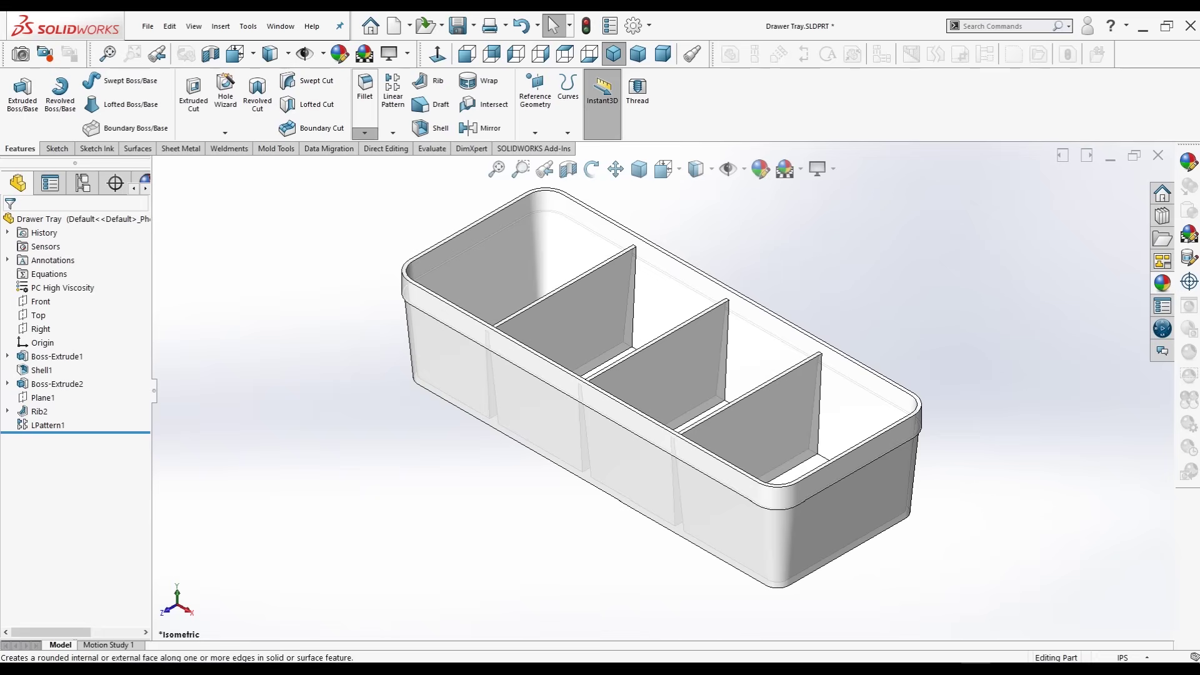
{"action": "left_click", "coordinate": [365, 133]}
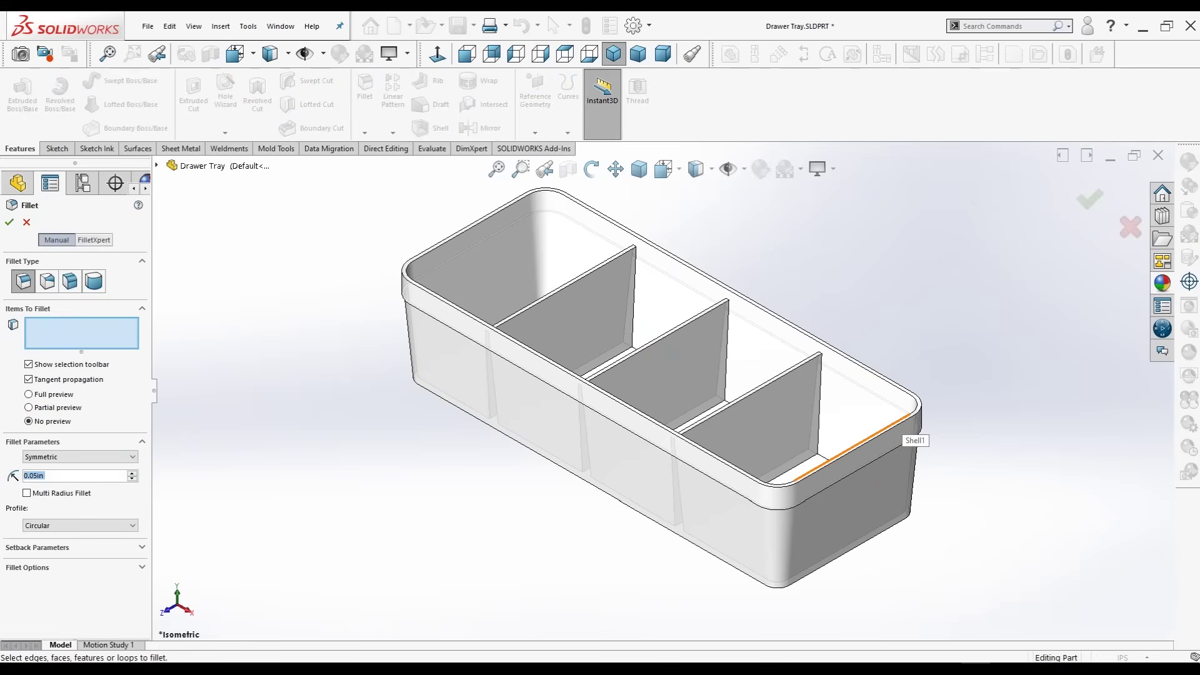
{"action": "left_click", "coordinate": [897, 425]}
{"action": "left_click", "coordinate": [917, 403]}
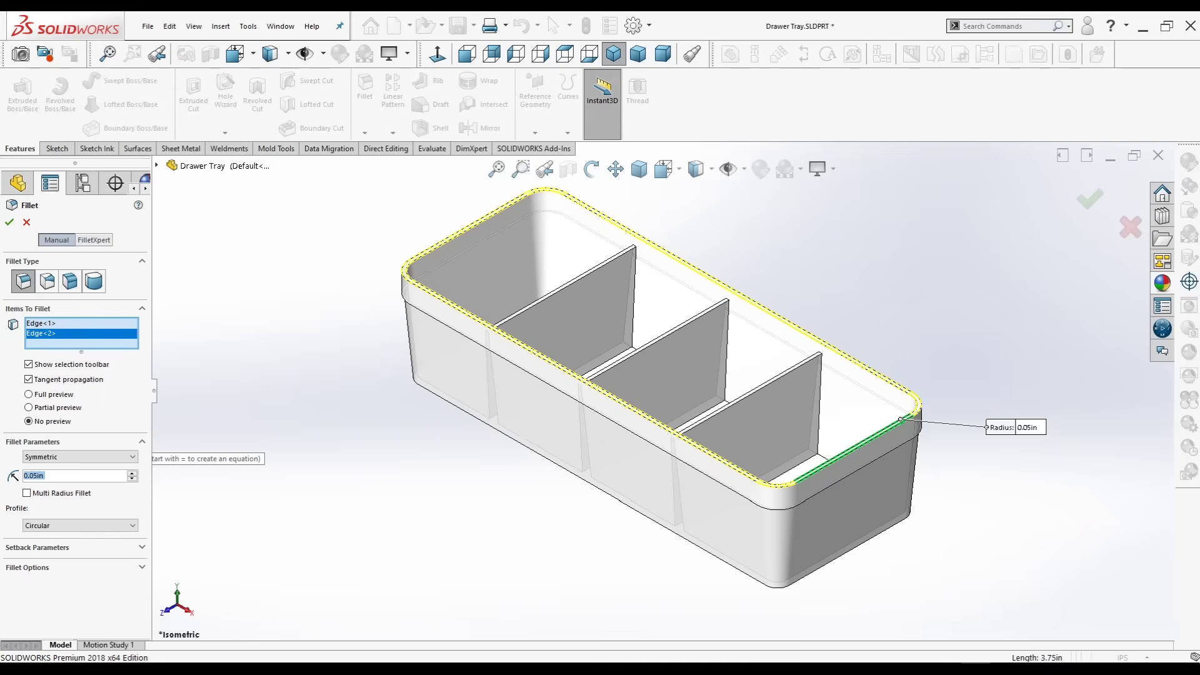
{"action": "left_click", "coordinate": [13, 242]}
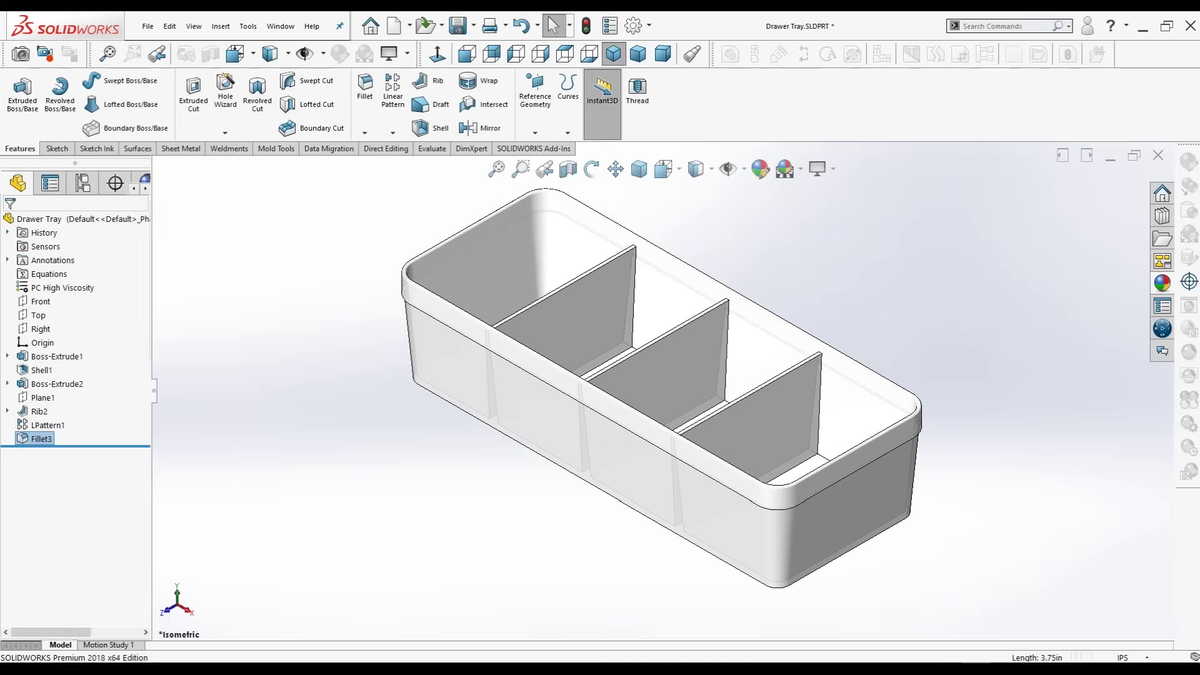
Fillet the edge beneath the rim lip at 0.05 in.
{"action": "scroll", "coordinate": [906, 350], "scroll_direction": "down", "scroll_amount": 3}
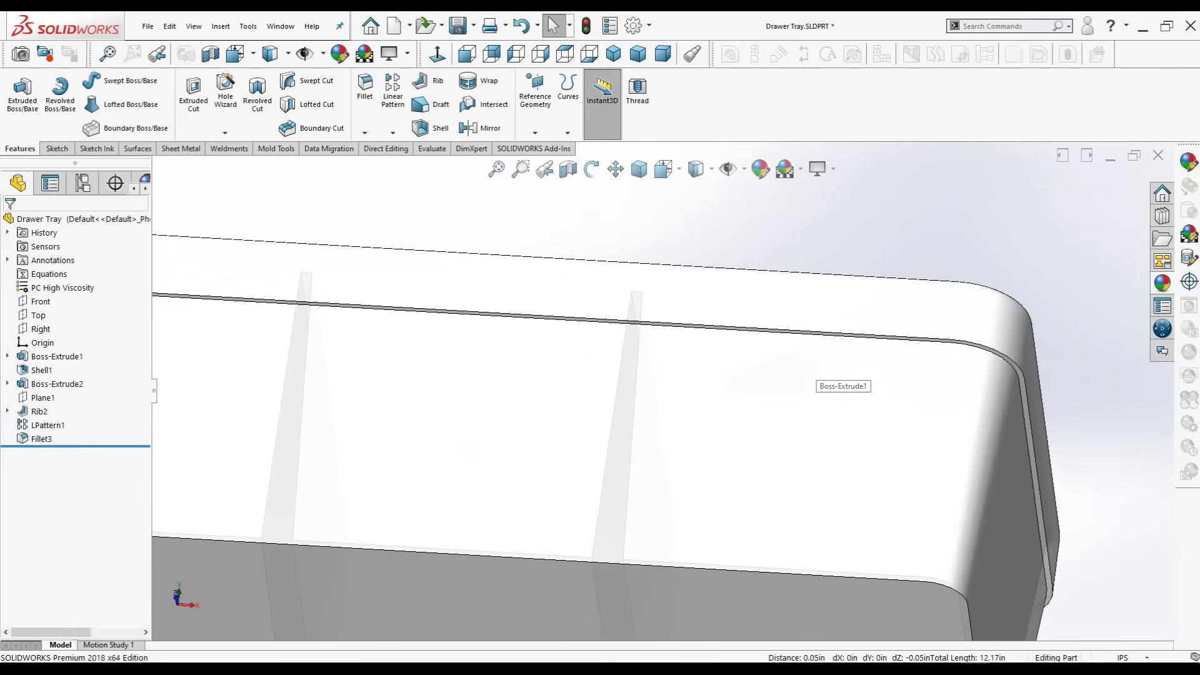
{"action": "scroll", "coordinate": [906, 350], "scroll_direction": "down", "scroll_amount": 3}
{"action": "left_click", "coordinate": [882, 345]}
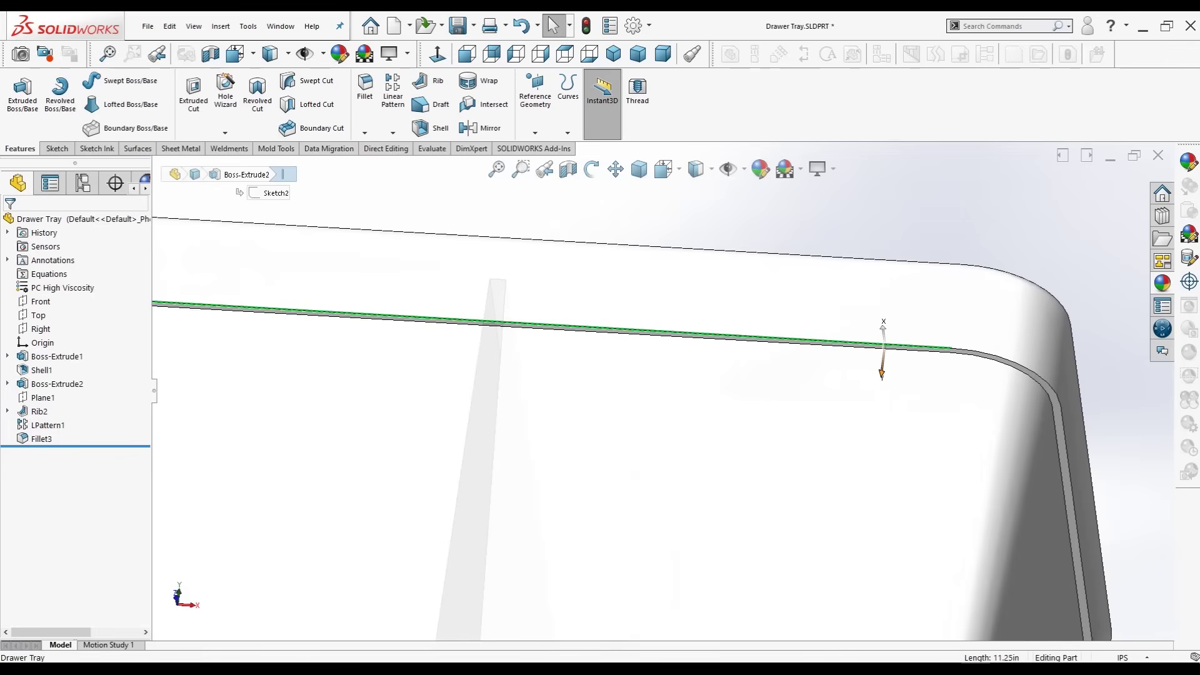
{"action": "left_click", "coordinate": [364, 133]}
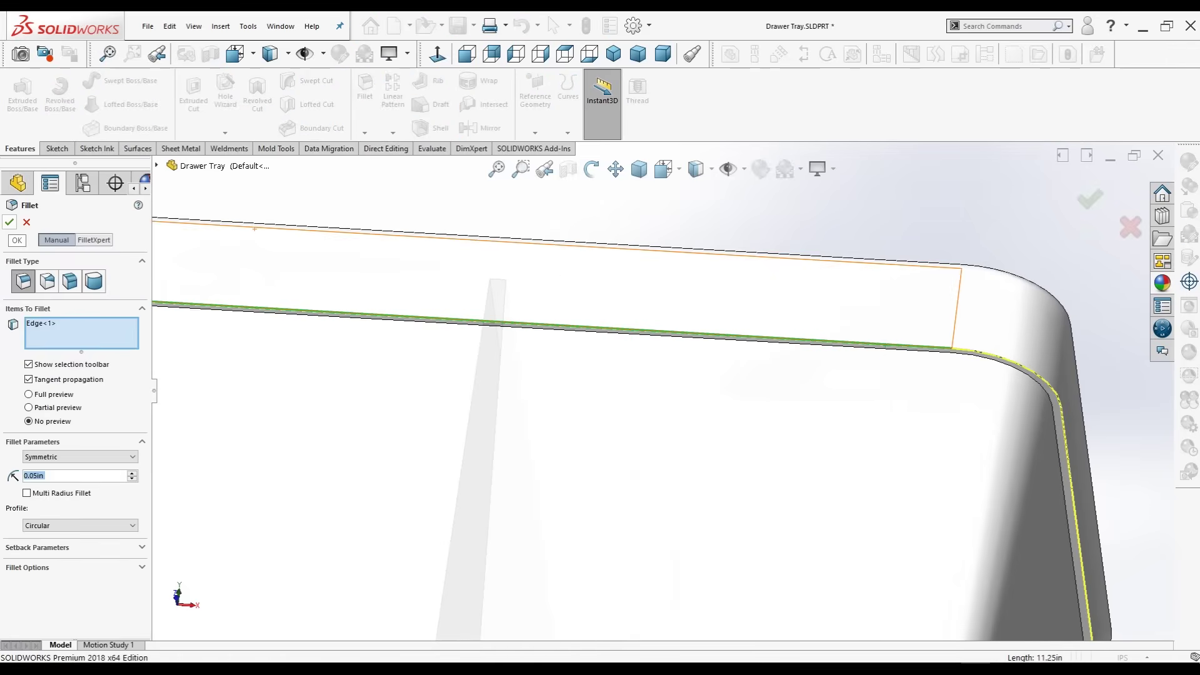
{"action": "key", "text": "Return"}
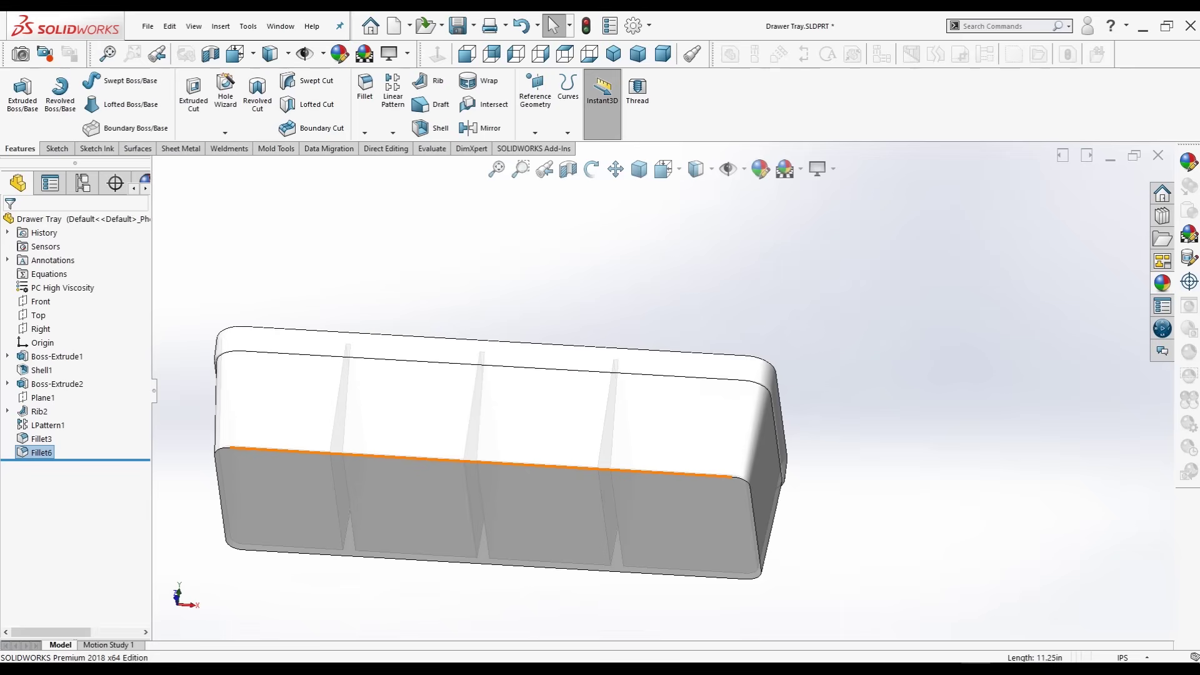
Fillet the tray's bottom edge with a 0.10 in radius.
{"action": "left_click", "coordinate": [653, 473]}
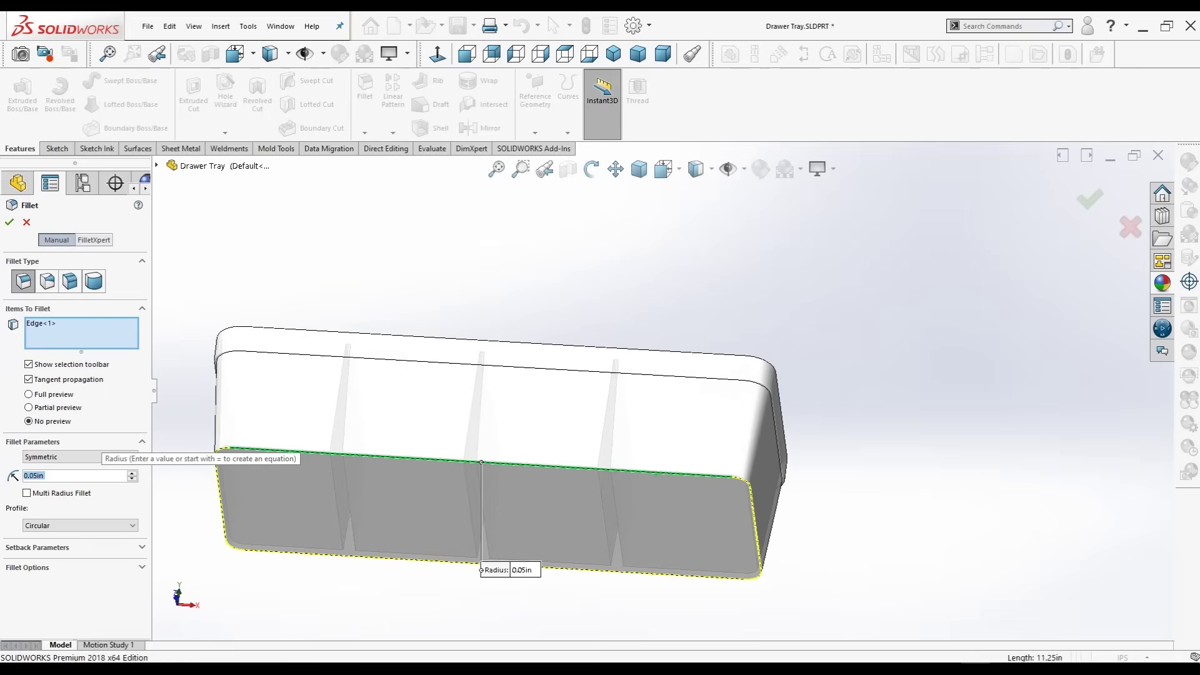
{"action": "key", "text": "BackSpace"}
{"action": "type", "text": ".1"}
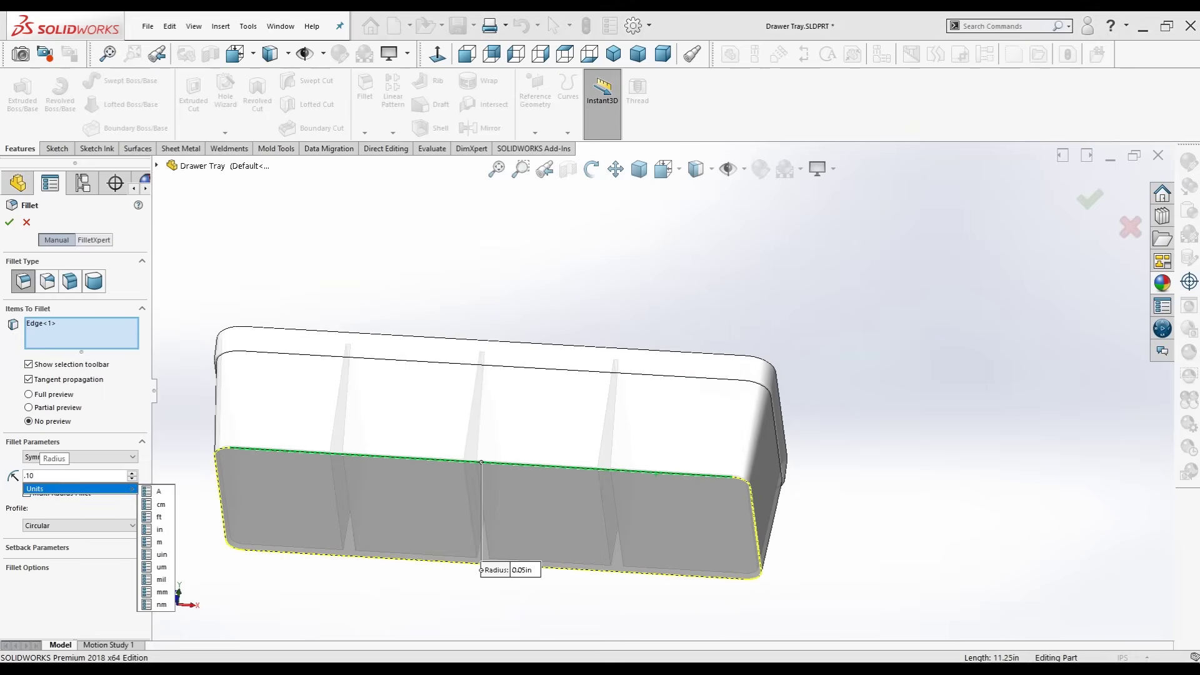
{"action": "key", "text": "Return"}
{"action": "left_click", "coordinate": [80, 457]}
{"action": "key", "text": "Return"}
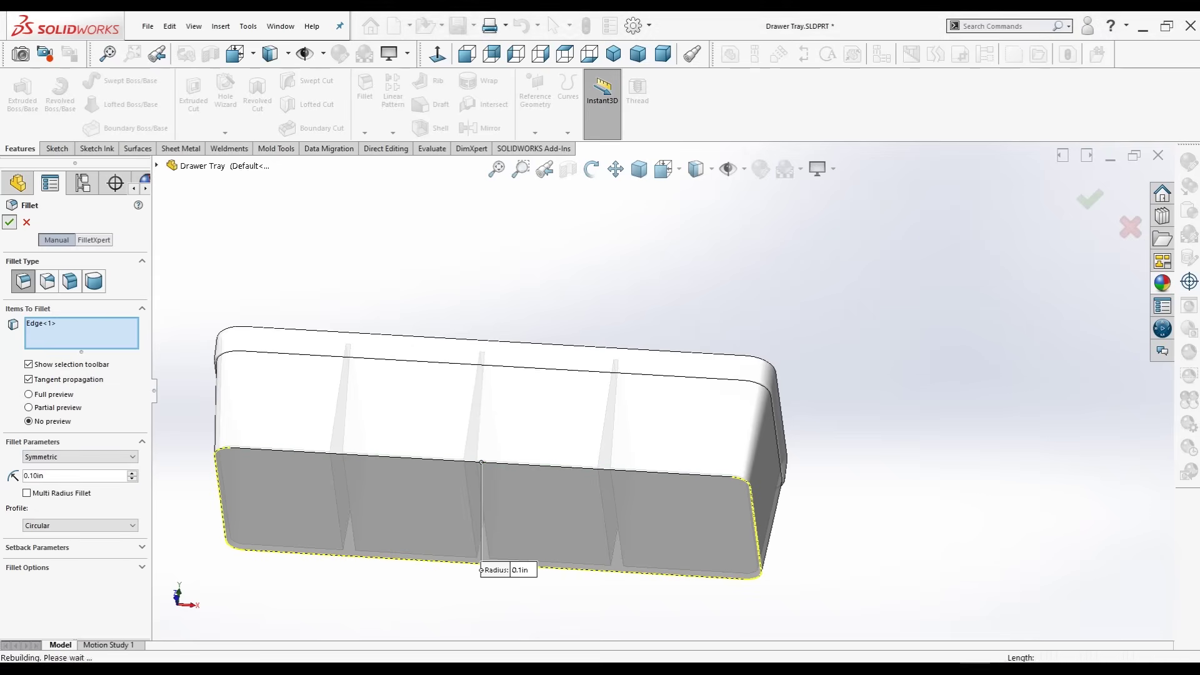
{"action": "left_click", "coordinate": [10, 222]}
{"action": "scroll", "coordinate": [663, 390], "scroll_direction": "up", "scroll_amount": 3}
{"action": "middle_click_drag", "start_coordinate": [550, 431], "coordinate": [550, 406]}
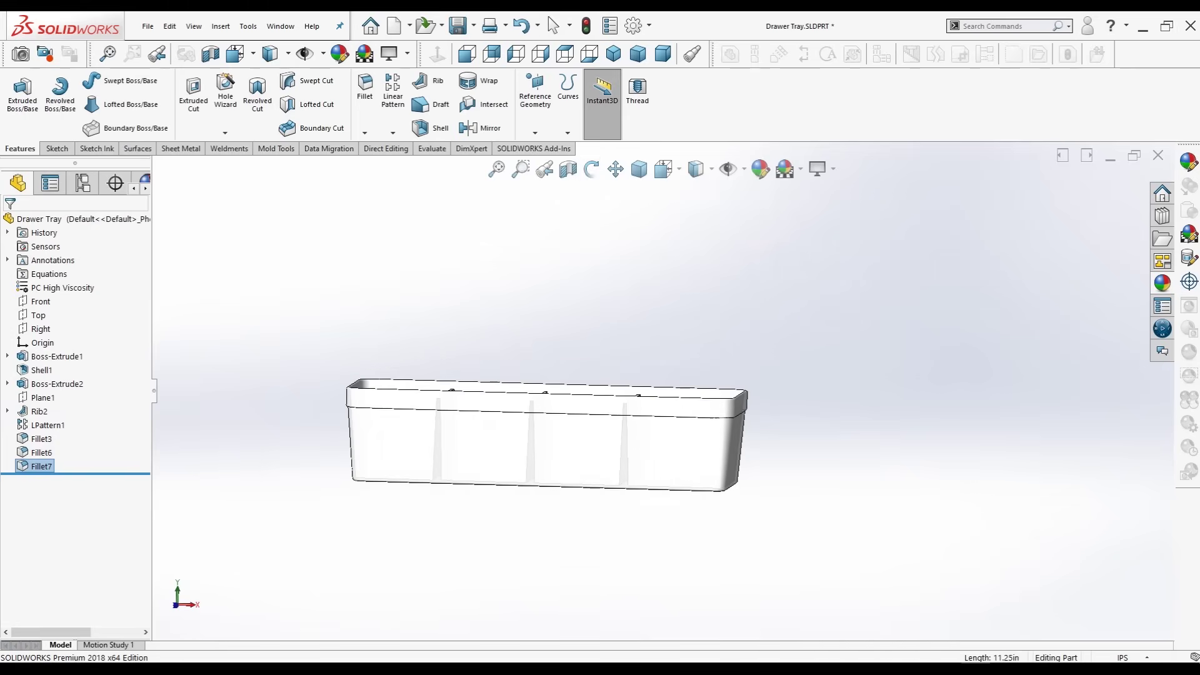
Fillet the first rib's two top edges at 0.05 in.
{"action": "middle_click_drag", "start_coordinate": [550, 406], "coordinate": [550, 450]}
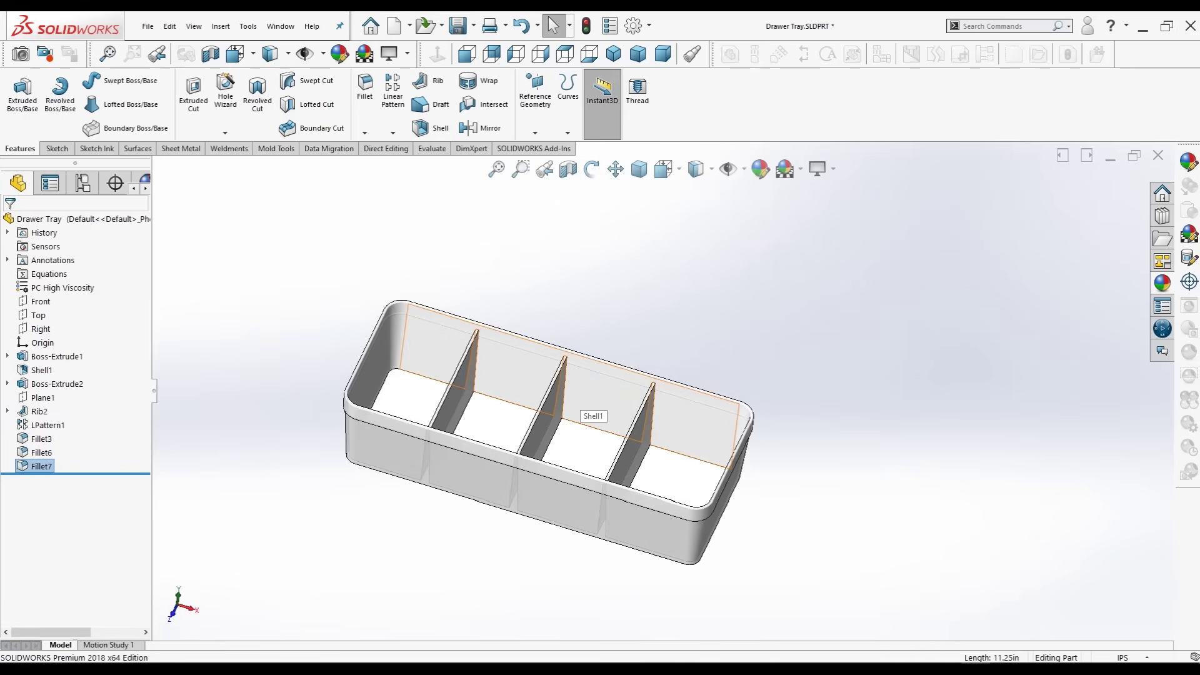
{"action": "middle_click_drag", "start_coordinate": [587, 409], "coordinate": [587, 438]}
{"action": "scroll", "coordinate": [587, 409], "scroll_direction": "up", "scroll_amount": 5}
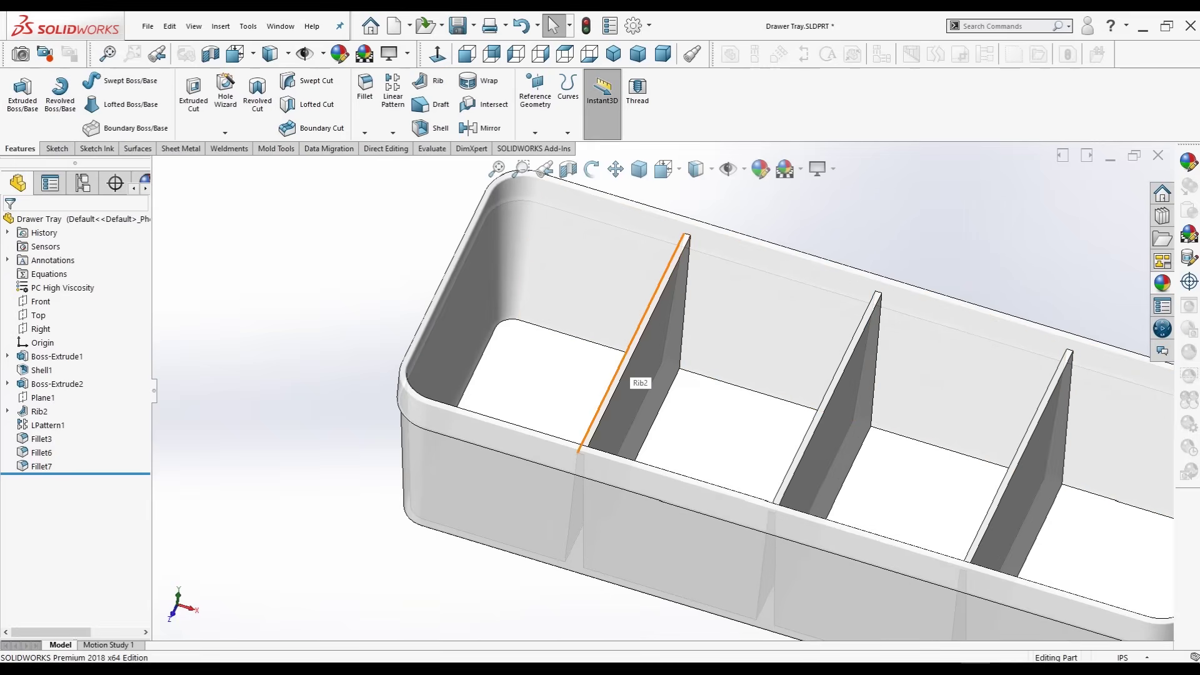
{"action": "left_click", "coordinate": [621, 370]}
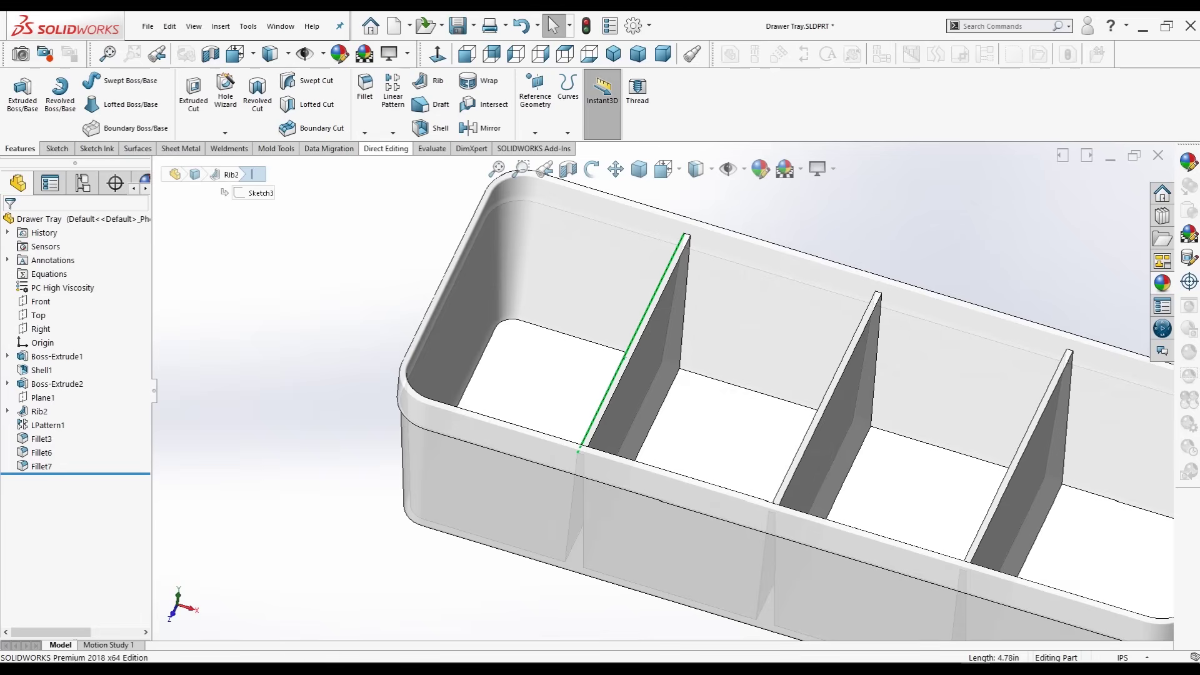
{"action": "left_click", "coordinate": [365, 88]}
{"action": "left_click", "coordinate": [628, 366]}
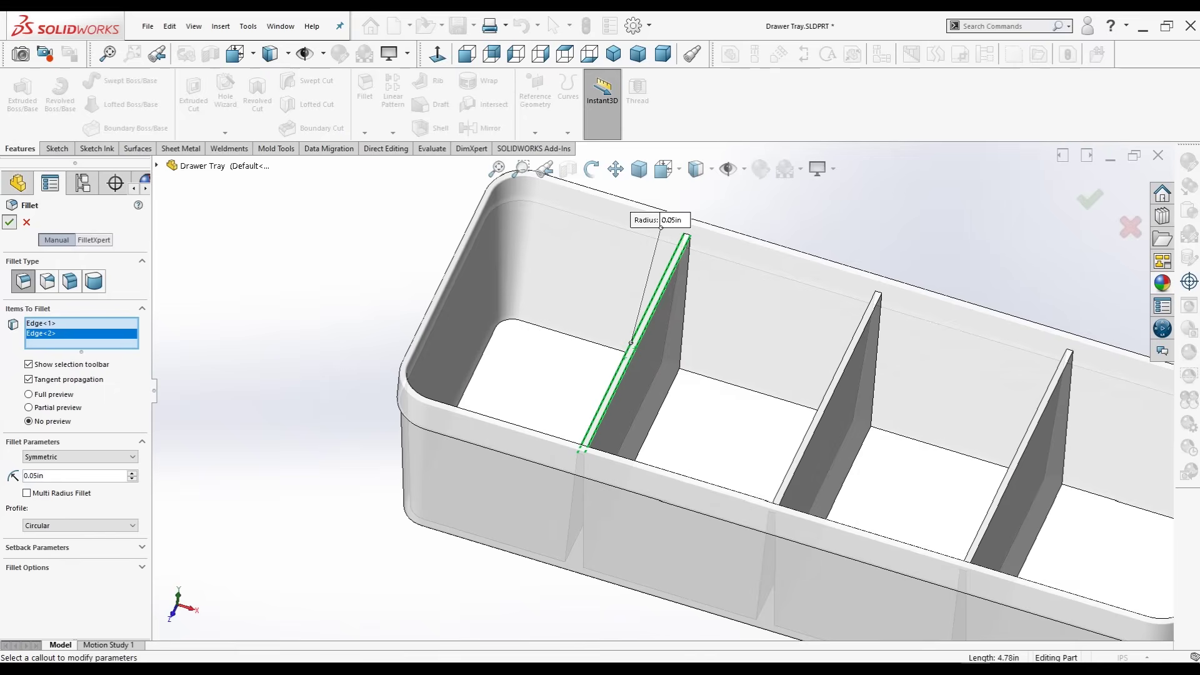
{"action": "key", "text": "Return"}
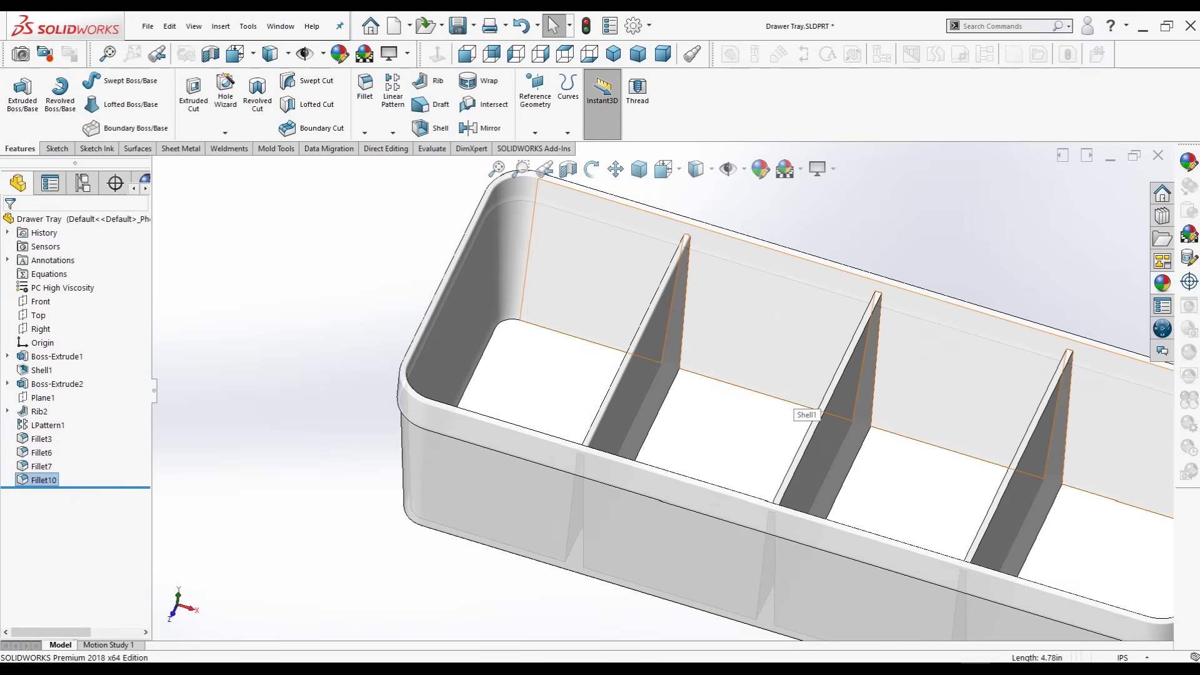
Fillet the middle rib's two top edges at 0.05 in.
{"action": "left_click", "coordinate": [818, 412]}
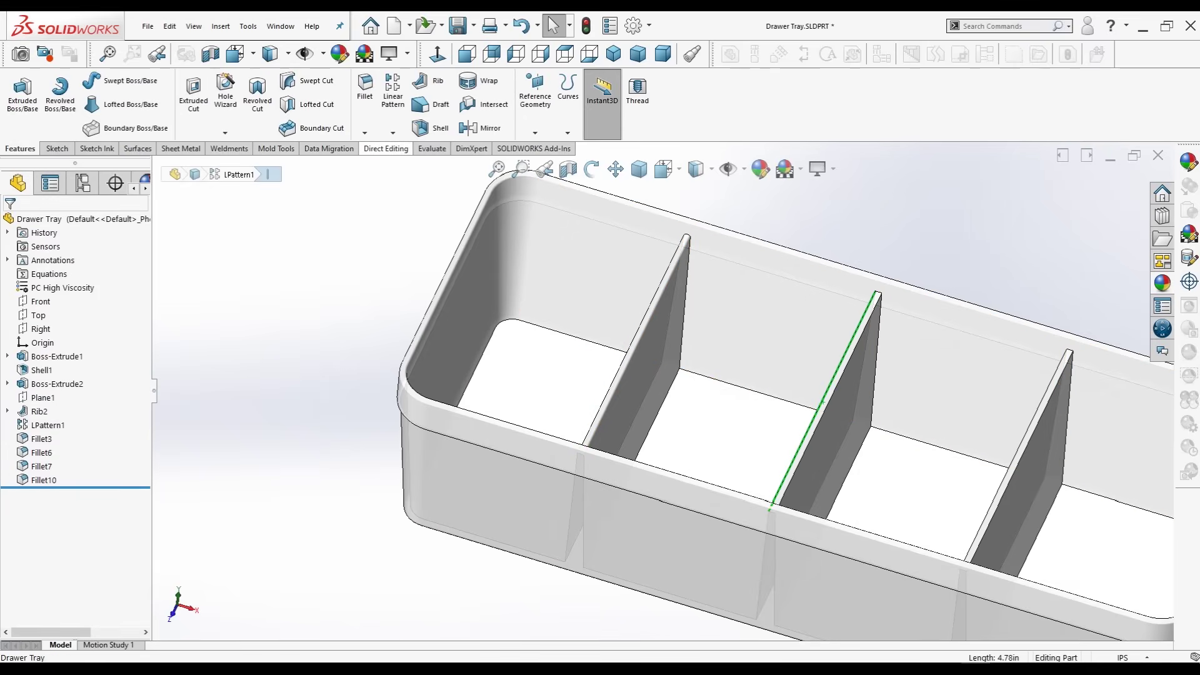
{"action": "left_click", "coordinate": [364, 132]}
{"action": "left_click", "coordinate": [364, 87]}
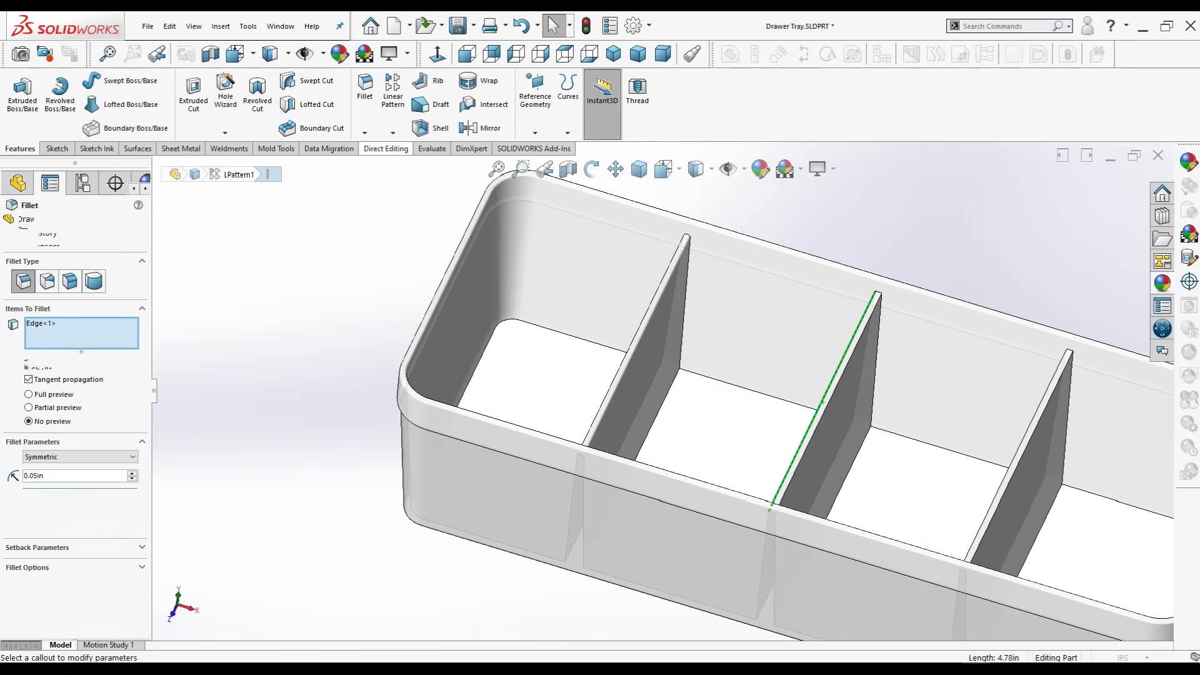
{"action": "left_click", "coordinate": [828, 394]}
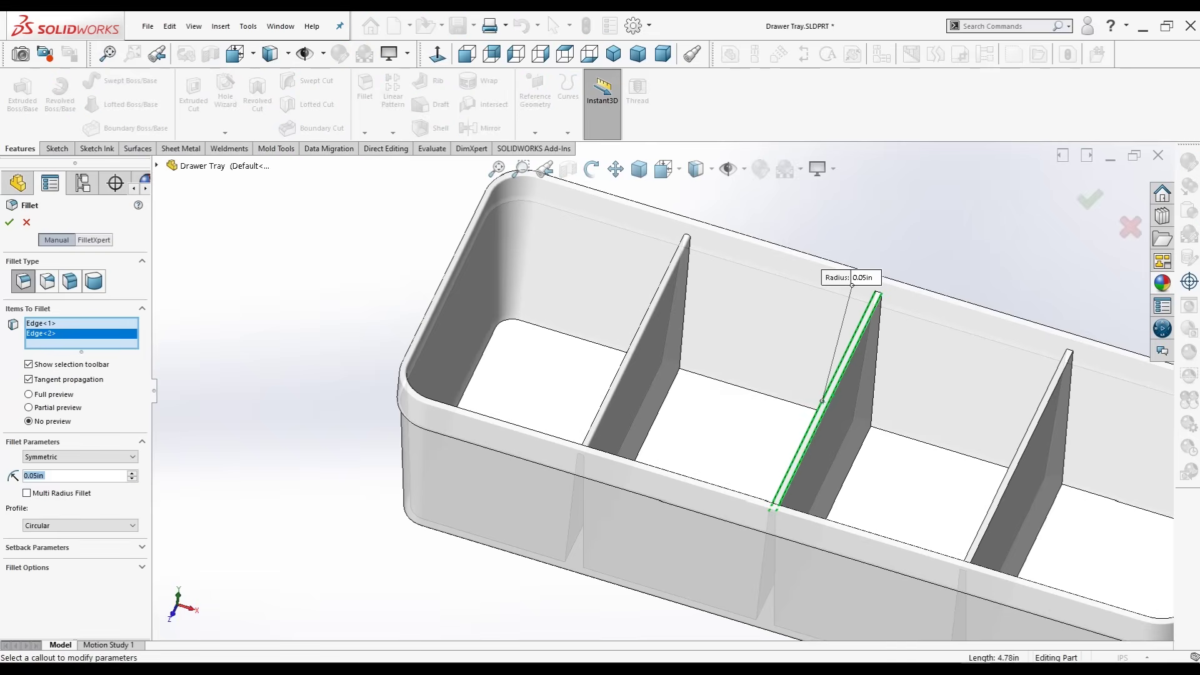
{"action": "key", "text": "Return"}
{"action": "scroll", "coordinate": [987, 459], "scroll_direction": "up", "scroll_amount": 3}
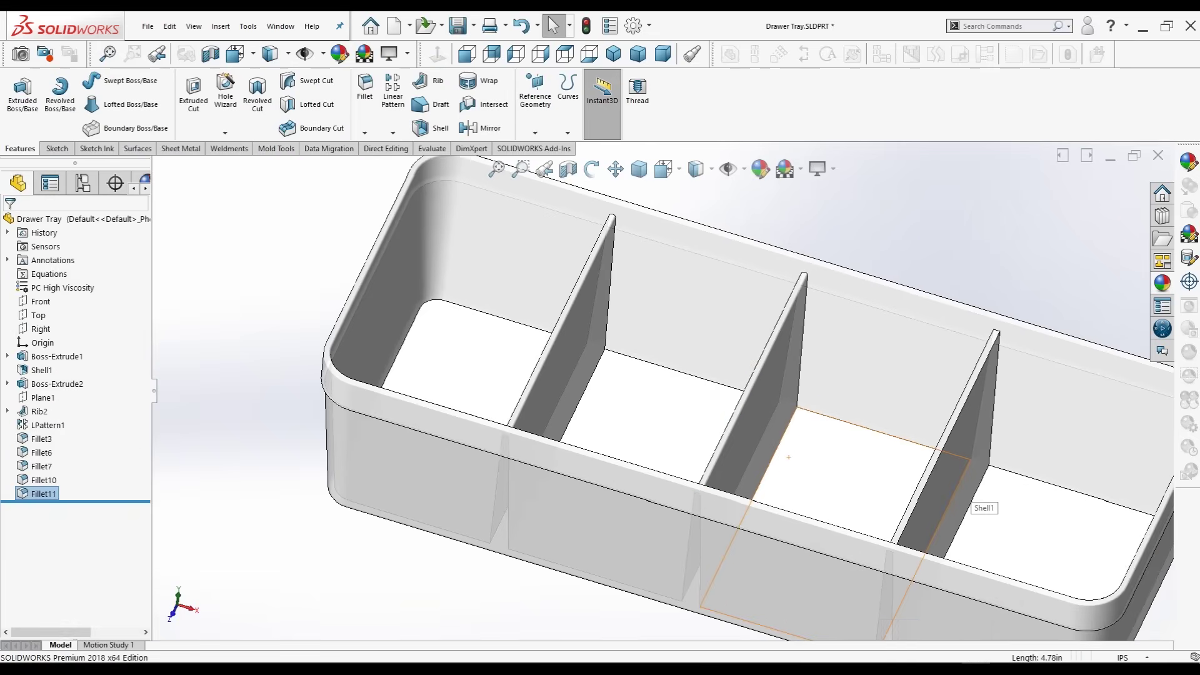
{"action": "scroll", "coordinate": [986, 460], "scroll_direction": "down", "scroll_amount": 3}
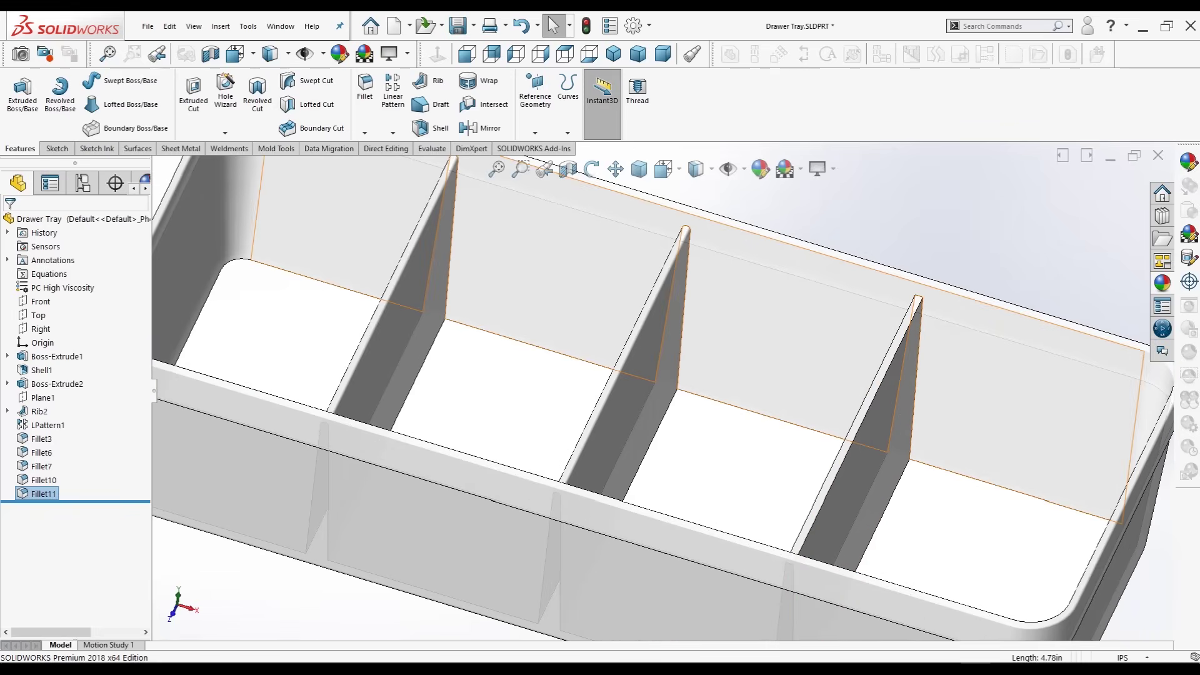
Fillet the third rib's two top edges at 0.05 in.
{"action": "left_click", "coordinate": [853, 427]}
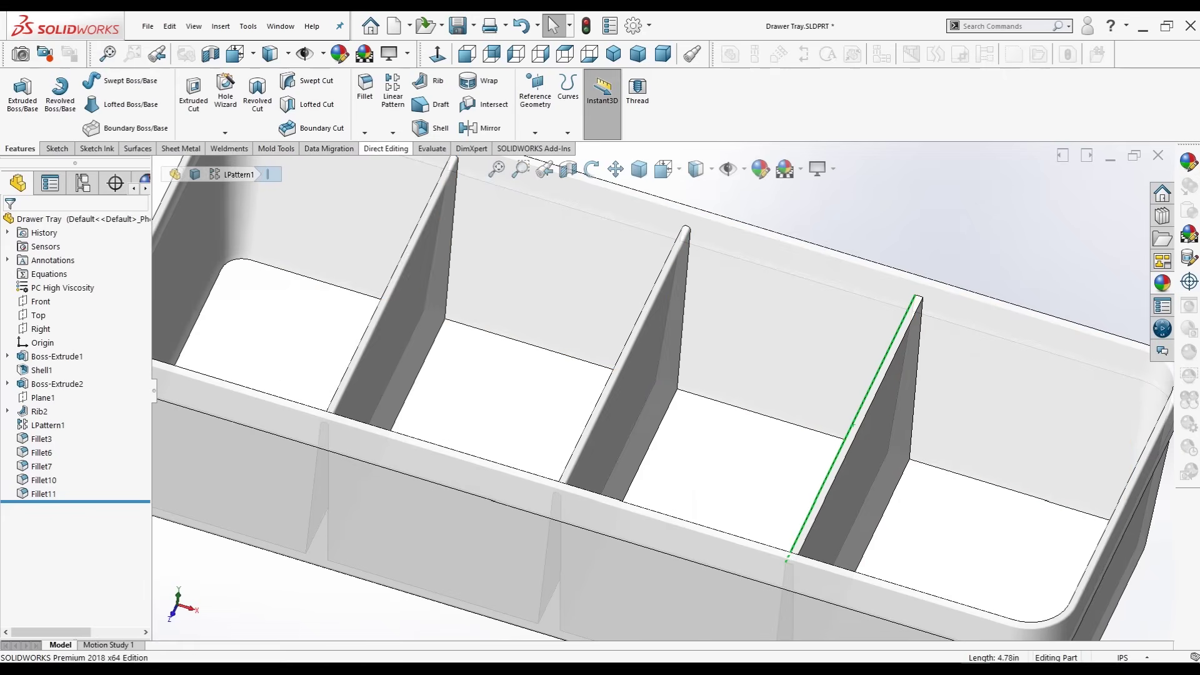
{"action": "left_click", "coordinate": [365, 88]}
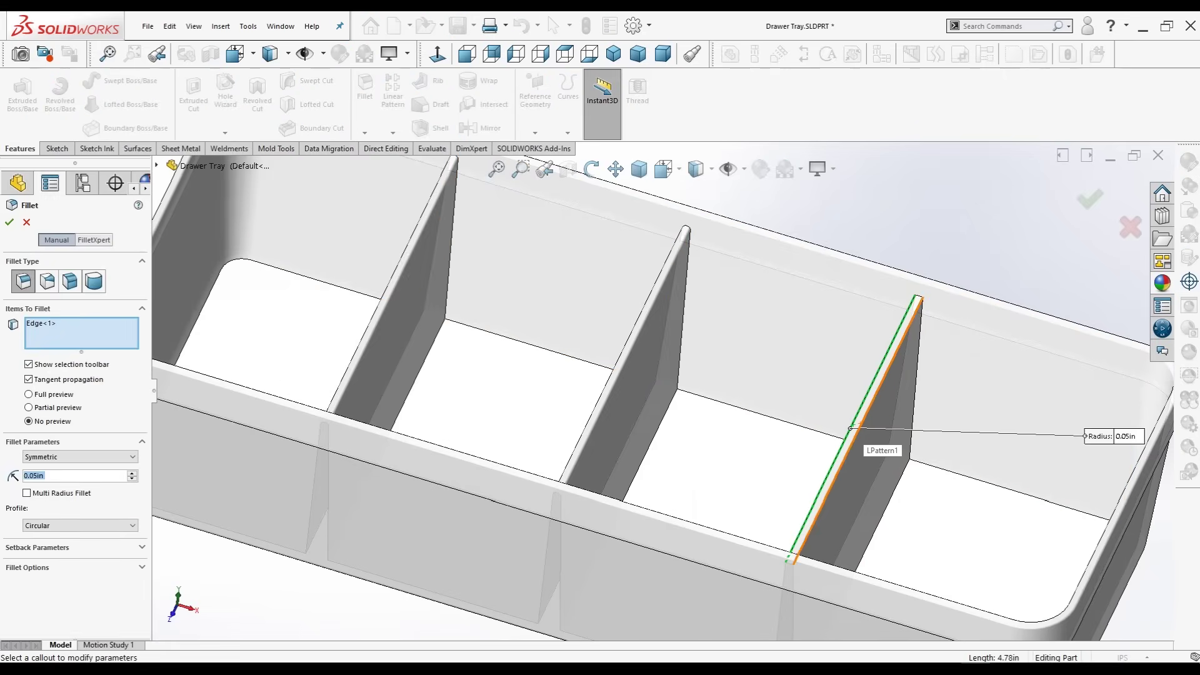
{"action": "left_click", "coordinate": [858, 425]}
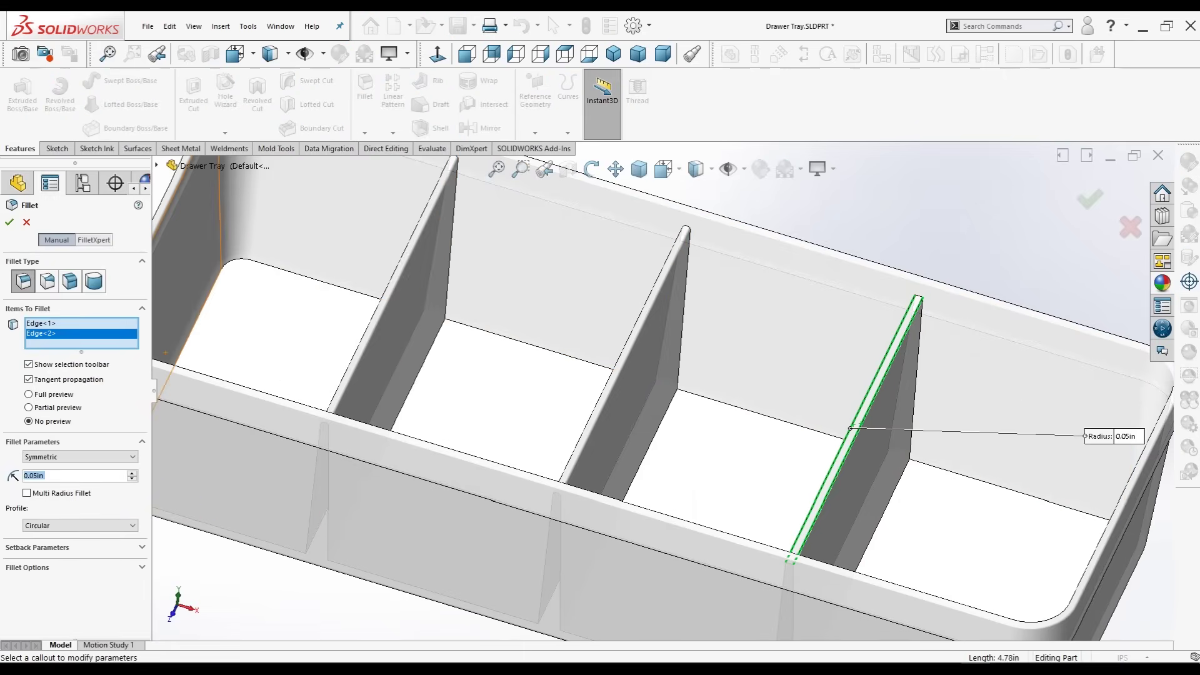
{"action": "key", "text": "Return"}
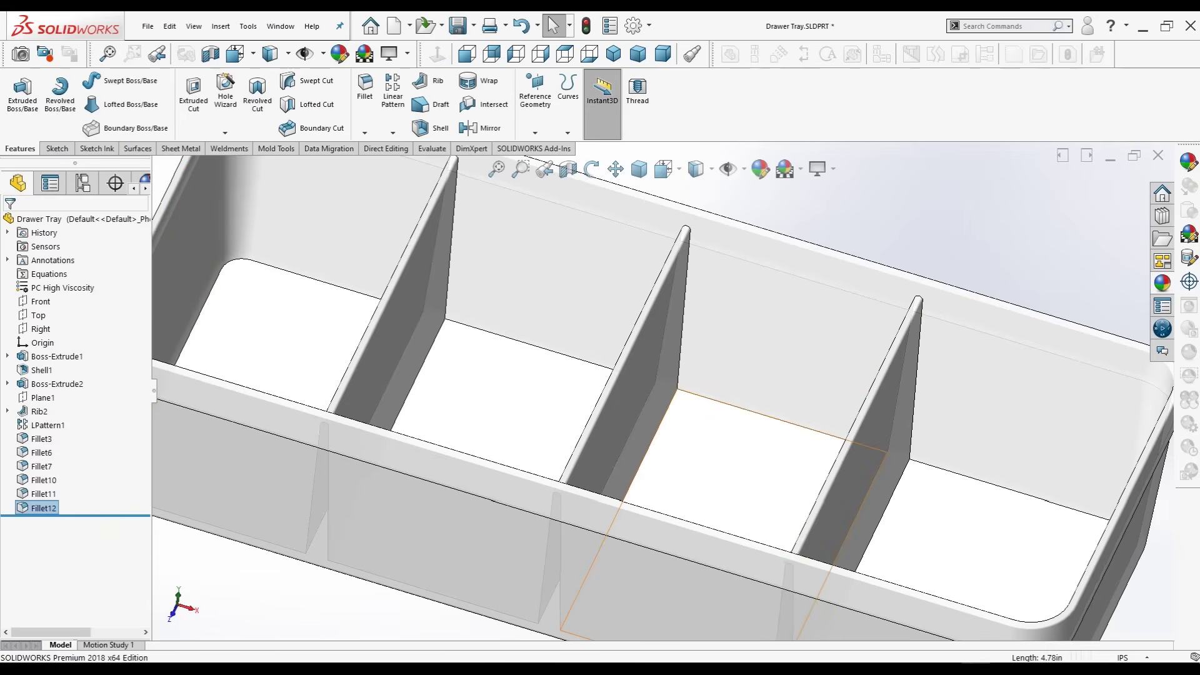
{"action": "scroll", "coordinate": [687, 425], "scroll_direction": "up", "scroll_amount": 3}
{"action": "scroll", "coordinate": [651, 395], "scroll_direction": "up", "scroll_amount": 2}
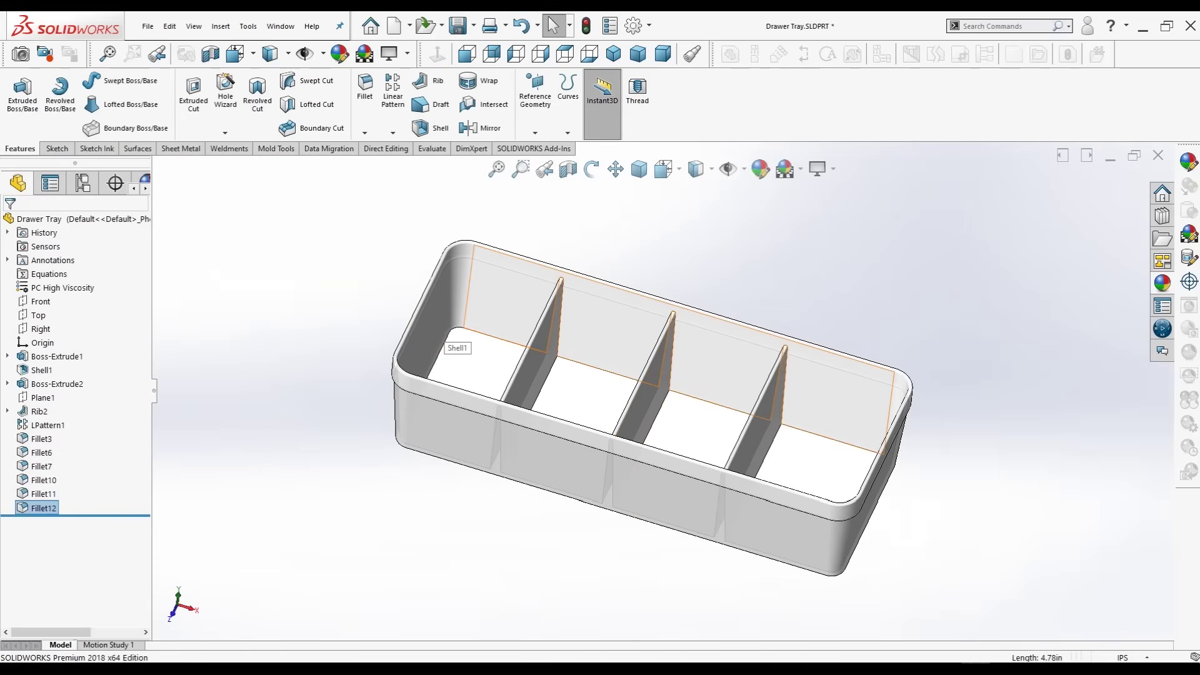
{"action": "left_click", "coordinate": [481, 334]}
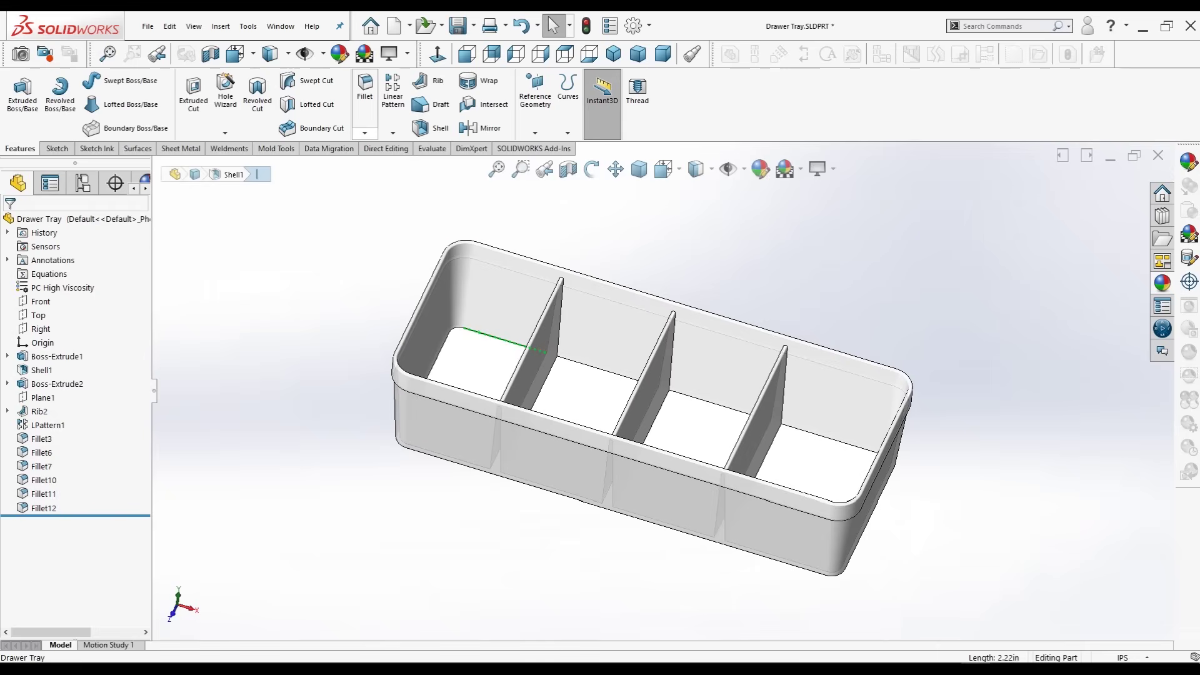
Fillet the first compartment's inner floor edges at 0.05 in, creating Fillet13.
{"action": "left_click", "coordinate": [365, 133]}
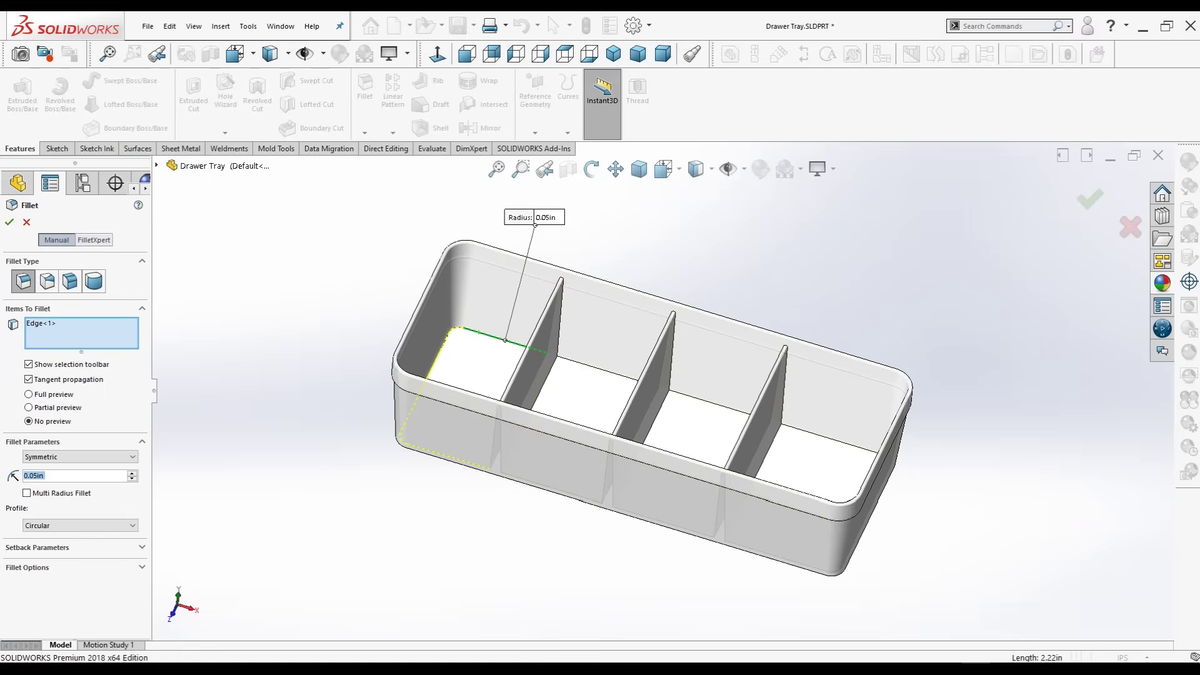
{"action": "middle_click_drag", "start_coordinate": [554, 315], "coordinate": [609, 316]}
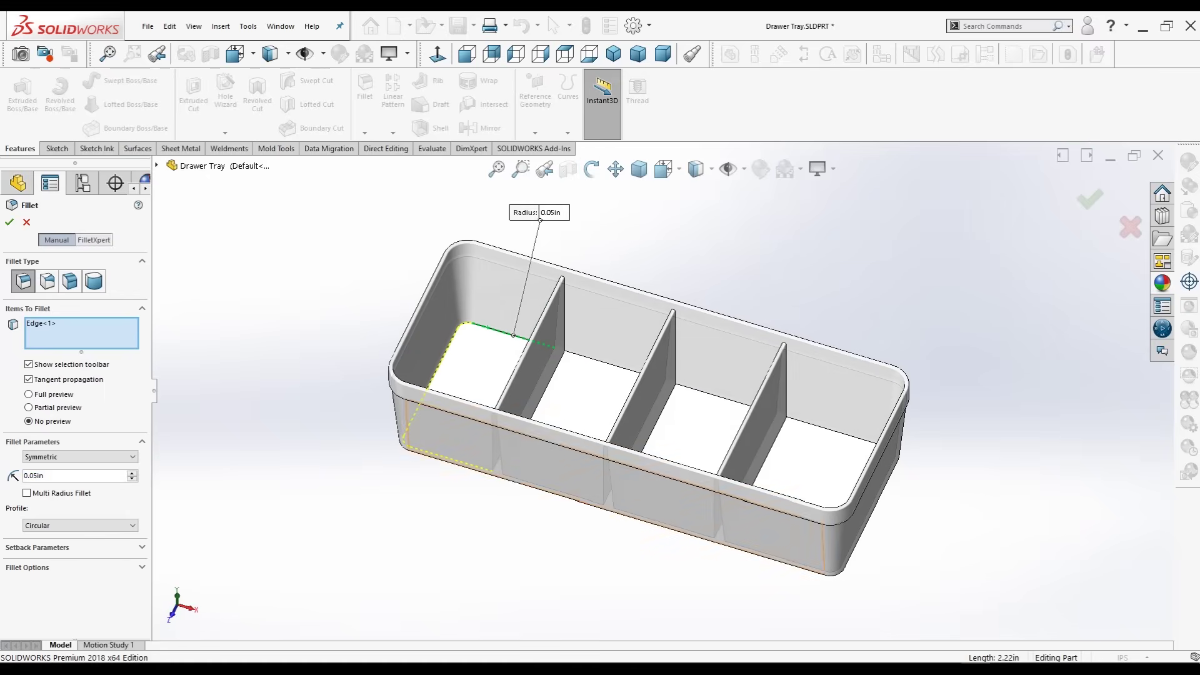
{"action": "left_click", "coordinate": [10, 222]}
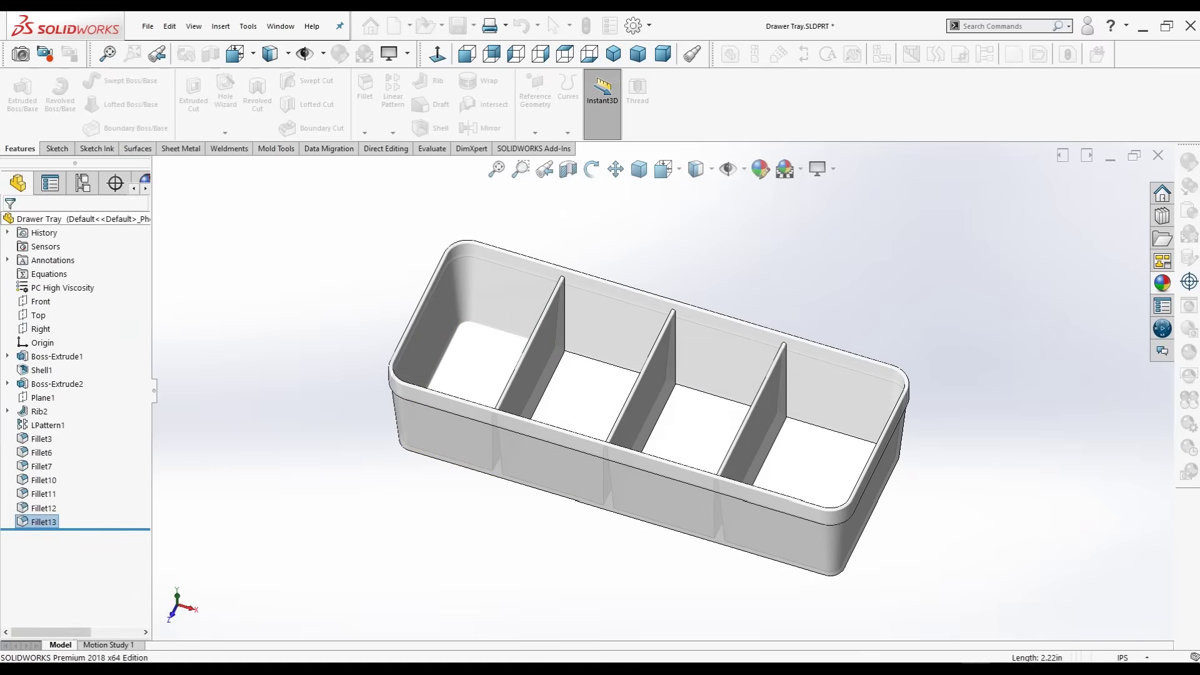
{"action": "middle_click_drag", "start_coordinate": [610, 316], "coordinate": [628, 319]}
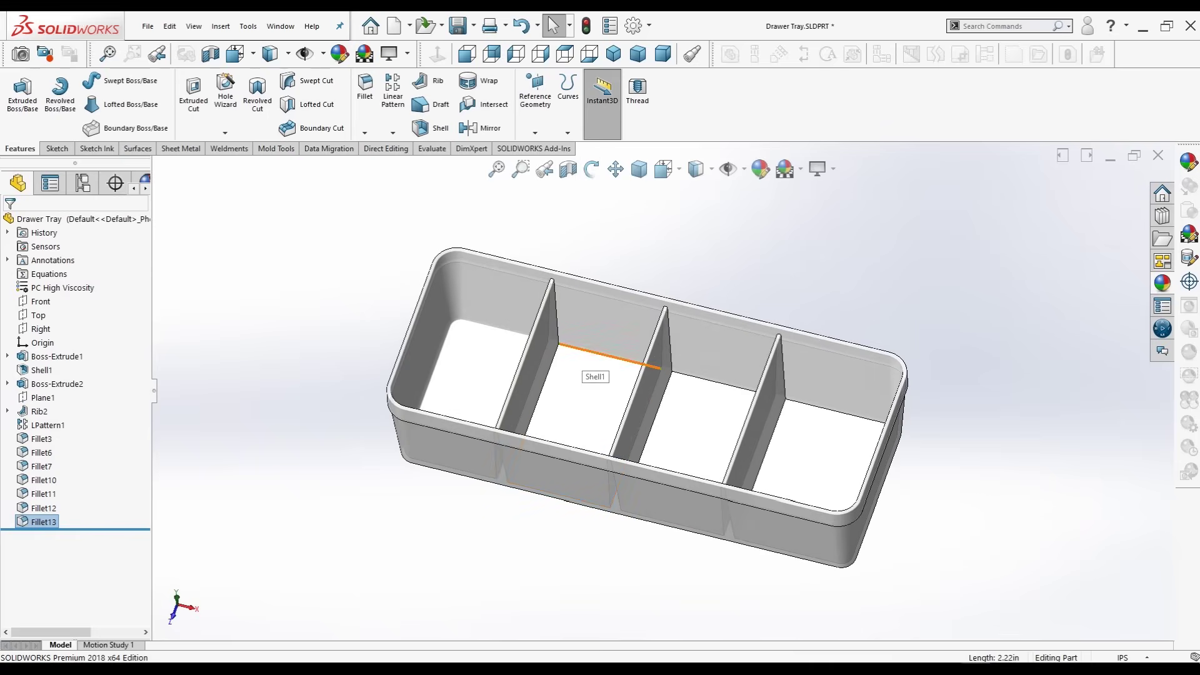
Fillet the second compartment's four inner floor edges at 0.05in, creating Fillet14.
{"action": "left_click", "coordinate": [581, 351]}
{"action": "left_click", "coordinate": [364, 133]}
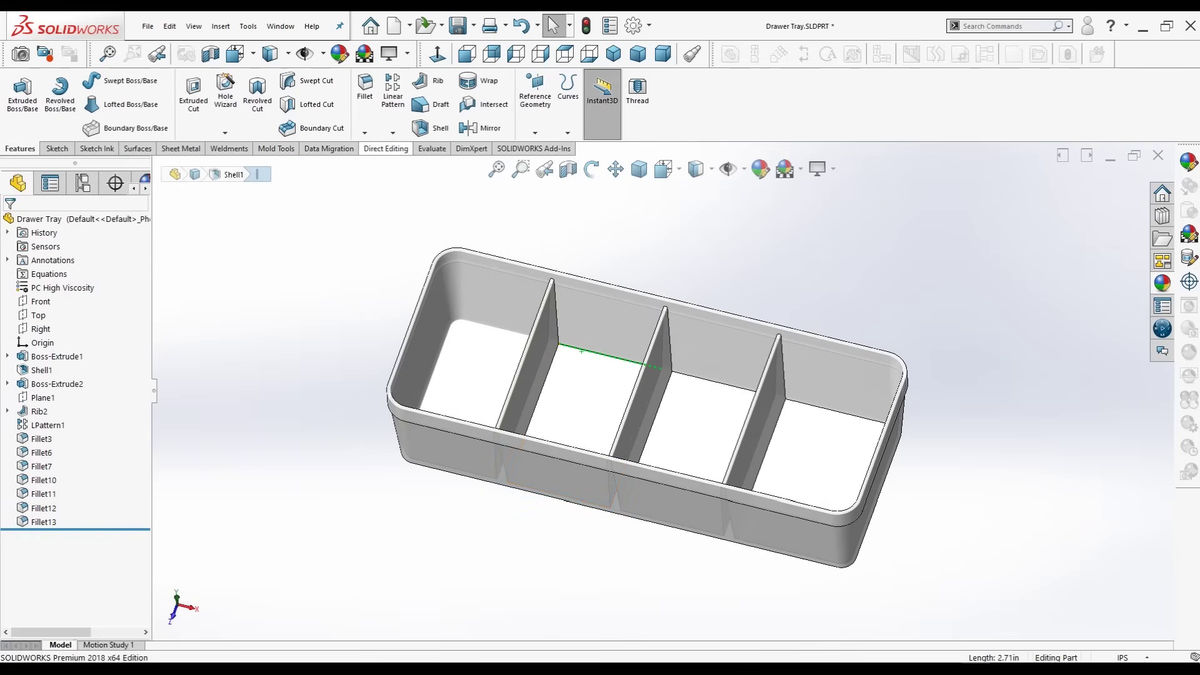
{"action": "mouse_move", "coordinate": [612, 375]}
{"action": "middle_mouse_down"}
{"action": "mouse_move", "coordinate": [613, 338]}
{"action": "mouse_move", "coordinate": [619, 375]}
{"action": "middle_mouse_up"}
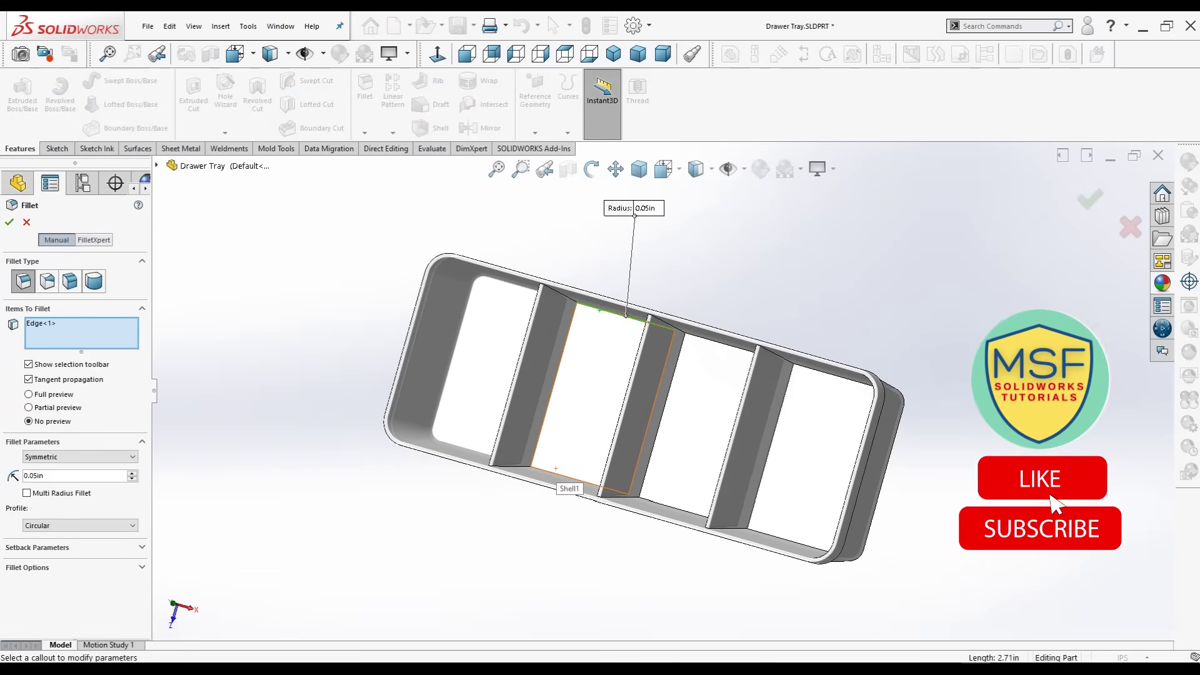
{"action": "left_click", "coordinate": [554, 388]}
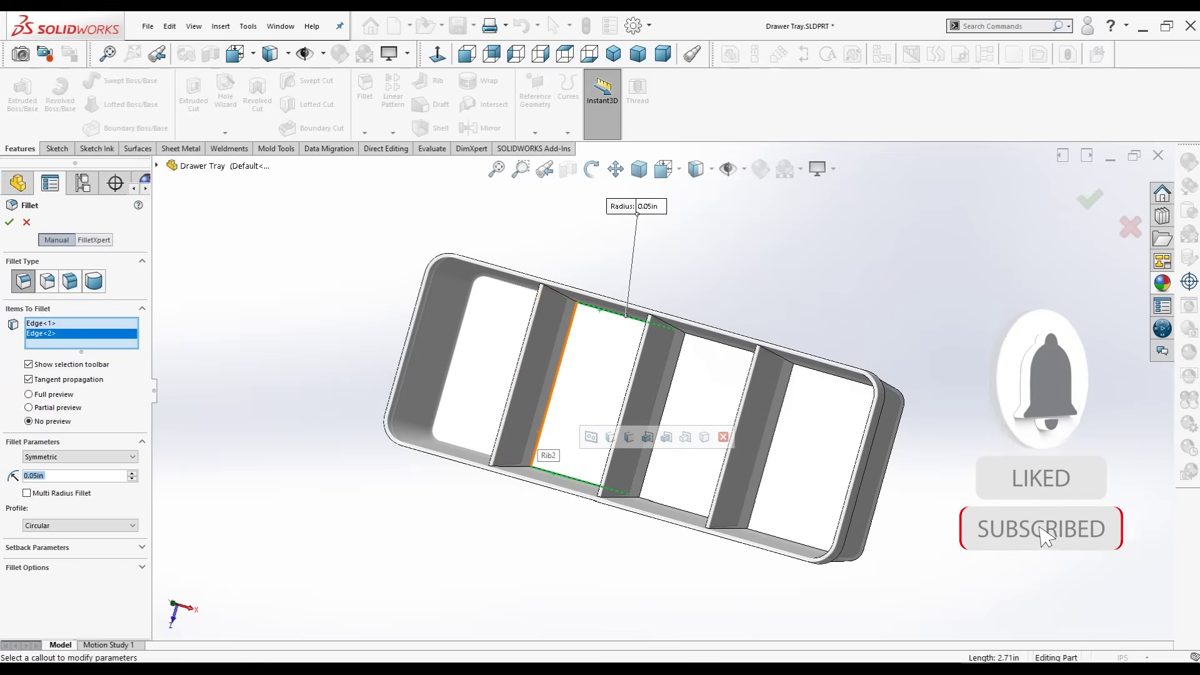
{"action": "left_click", "coordinate": [566, 476]}
{"action": "middle_click_drag", "start_coordinate": [619, 375], "coordinate": [631, 400]}
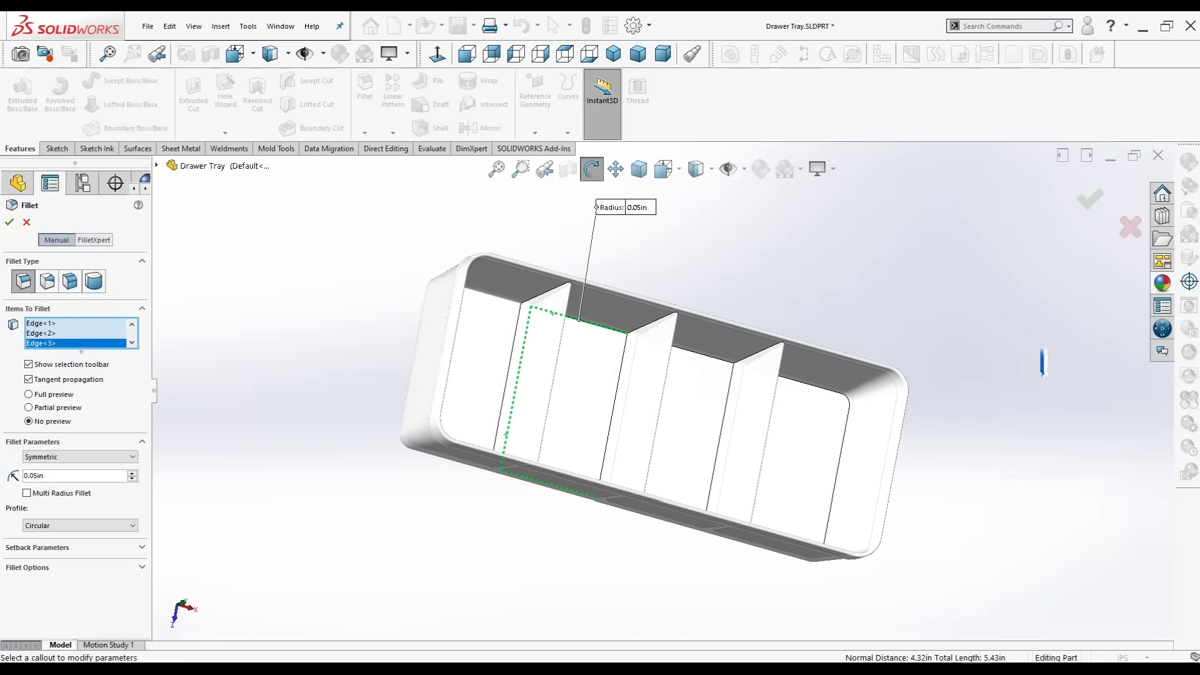
{"action": "left_click", "coordinate": [609, 431]}
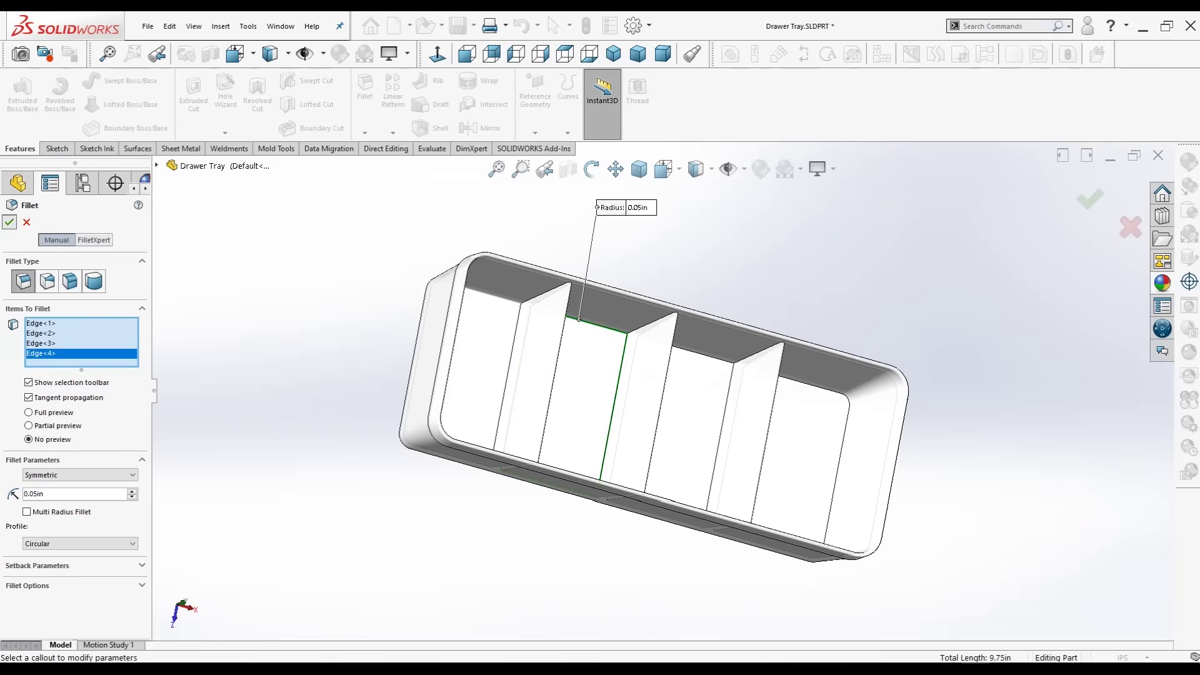
{"action": "key", "text": "Return"}
{"action": "middle_click_drag", "start_coordinate": [625, 400], "coordinate": [650, 375]}
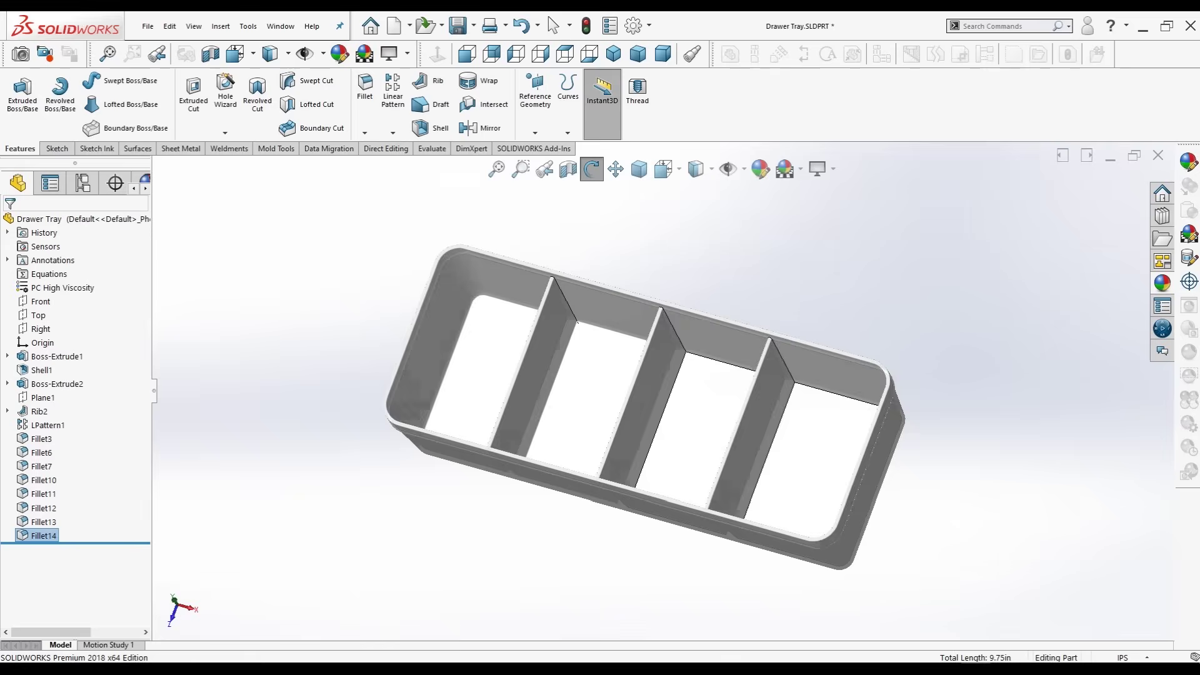
{"action": "left_click_drag", "start_coordinate": [625, 400], "coordinate": [662, 375]}
{"action": "left_click", "coordinate": [553, 25]}
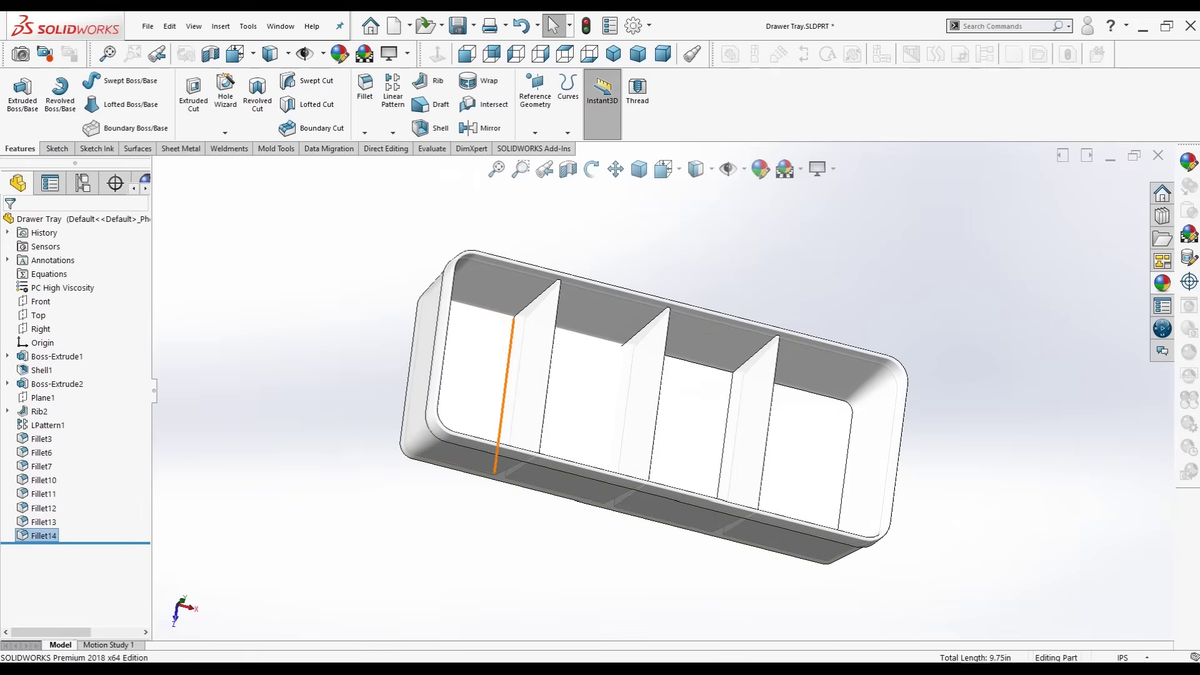
{"action": "left_click", "coordinate": [504, 400]}
{"action": "left_click", "coordinate": [365, 132]}
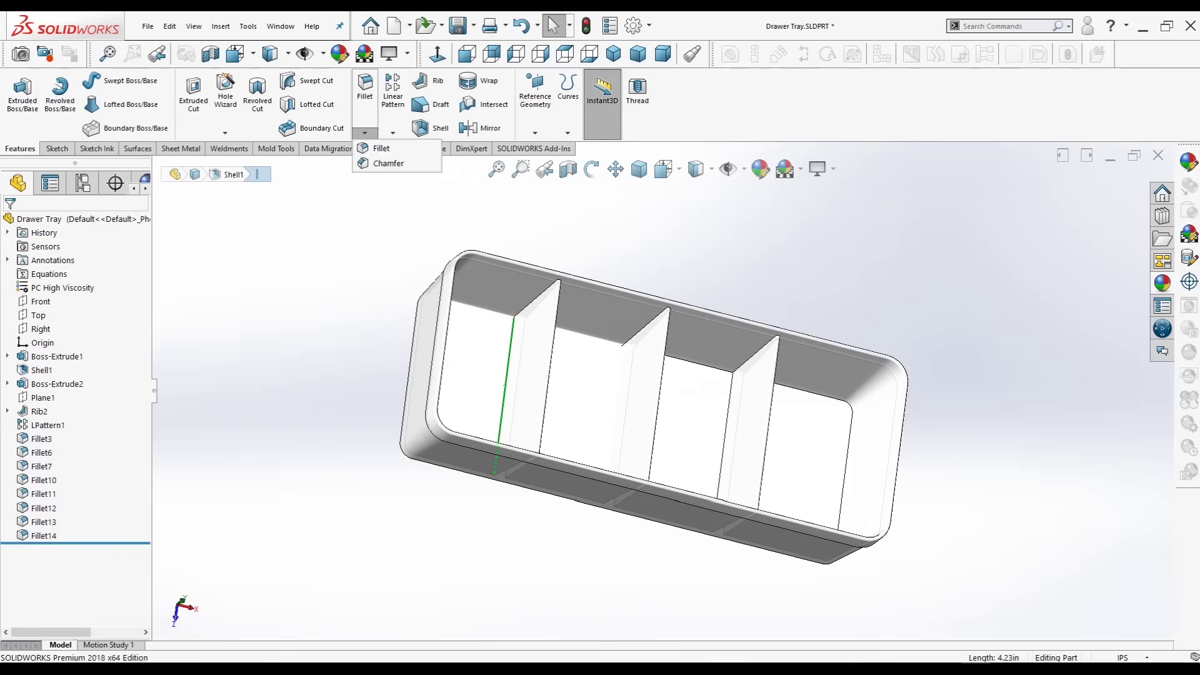
{"action": "key", "text": "Escape"}
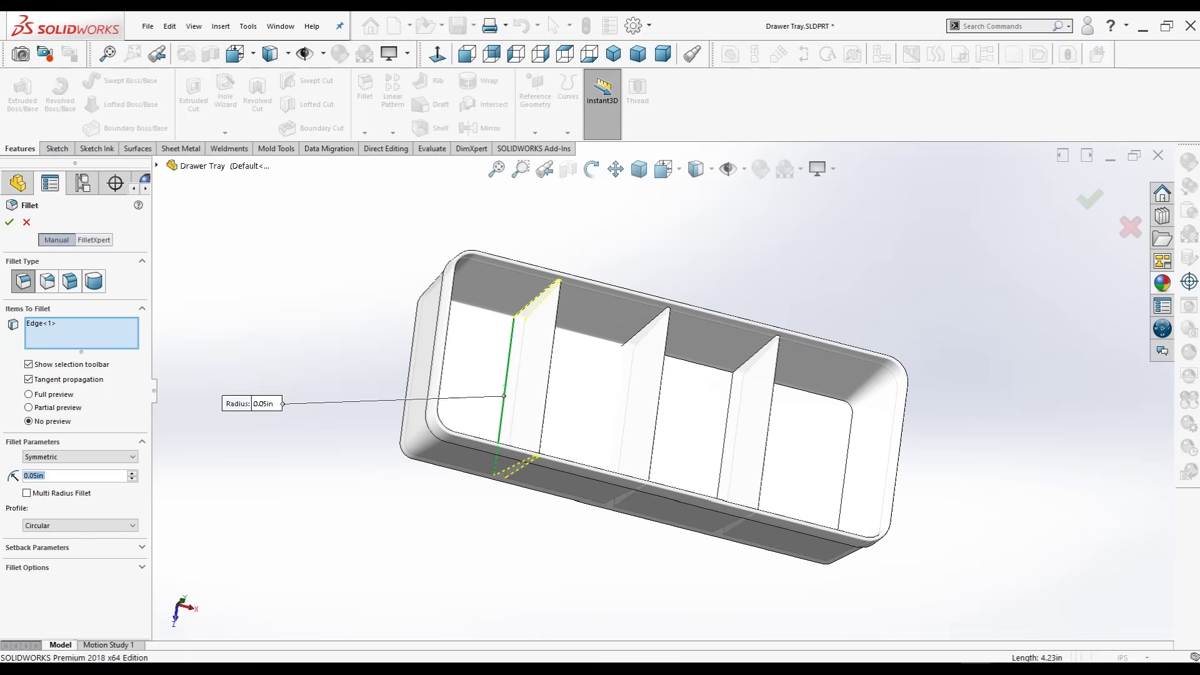
{"action": "key", "text": "Return"}
{"action": "mouse_move", "coordinate": [650, 406]}
{"action": "middle_mouse_down"}
{"action": "mouse_move", "coordinate": [662, 400]}
{"action": "mouse_move", "coordinate": [650, 419]}
{"action": "mouse_move", "coordinate": [662, 407]}
{"action": "middle_mouse_up"}
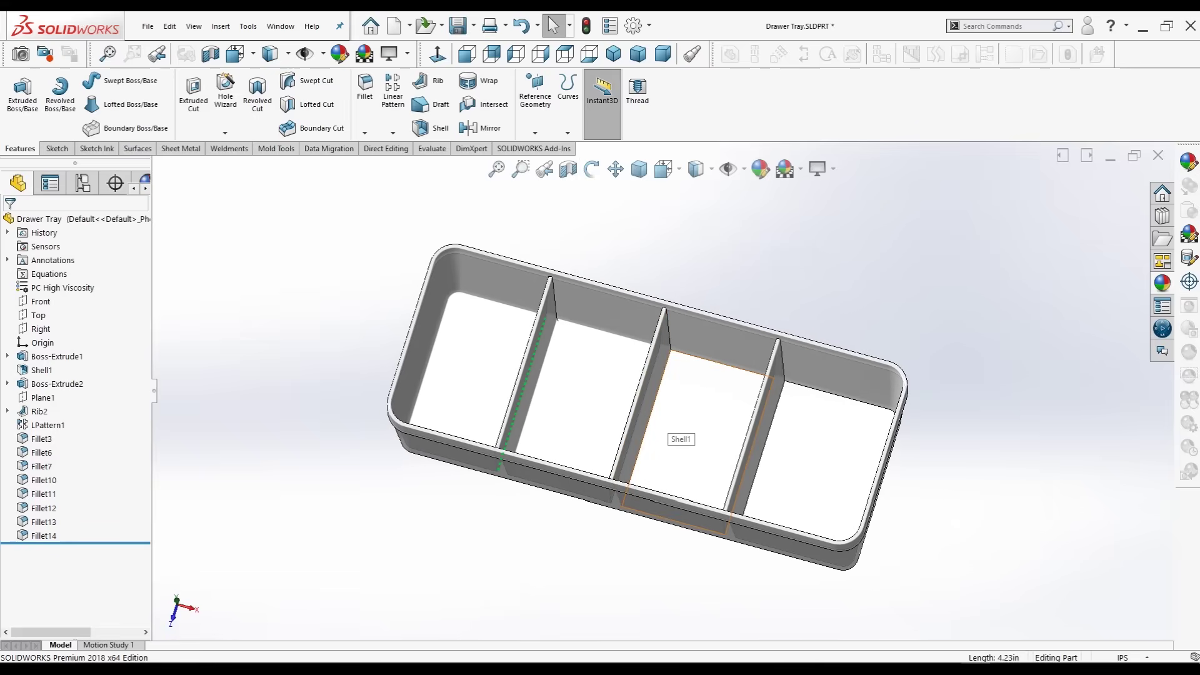
Start a 0.05in fillet on the divider-base, back, bottom and vertical compartment edges.
{"action": "left_click", "coordinate": [581, 400]}
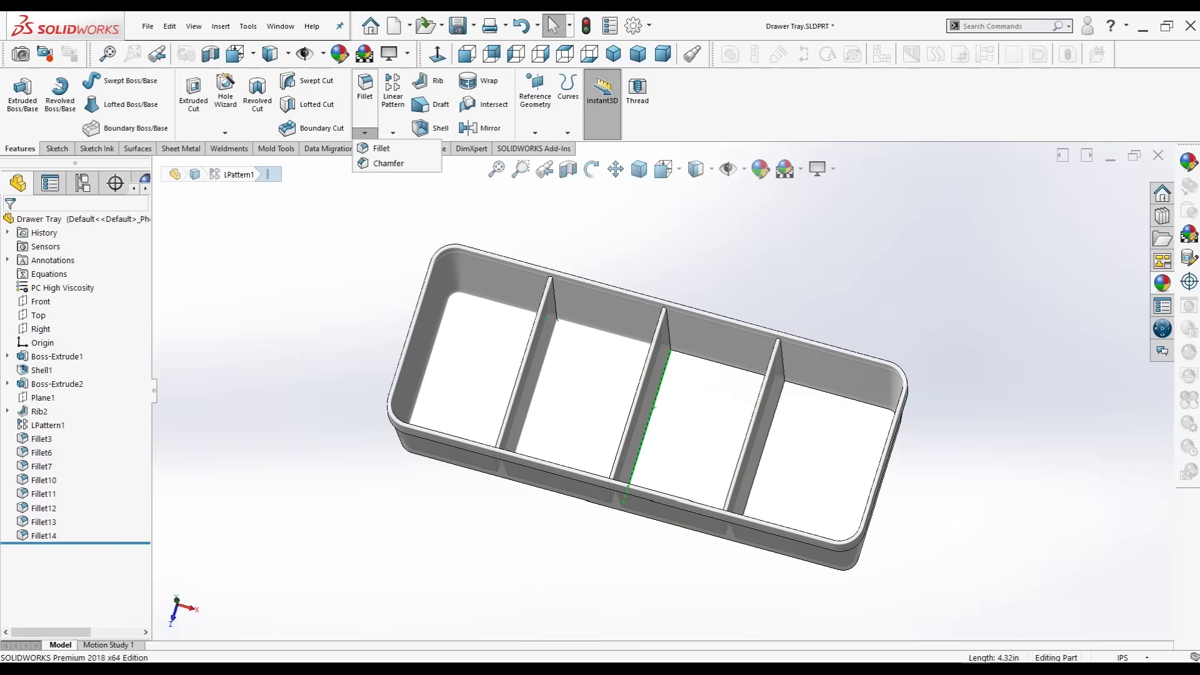
{"action": "left_click", "coordinate": [365, 88]}
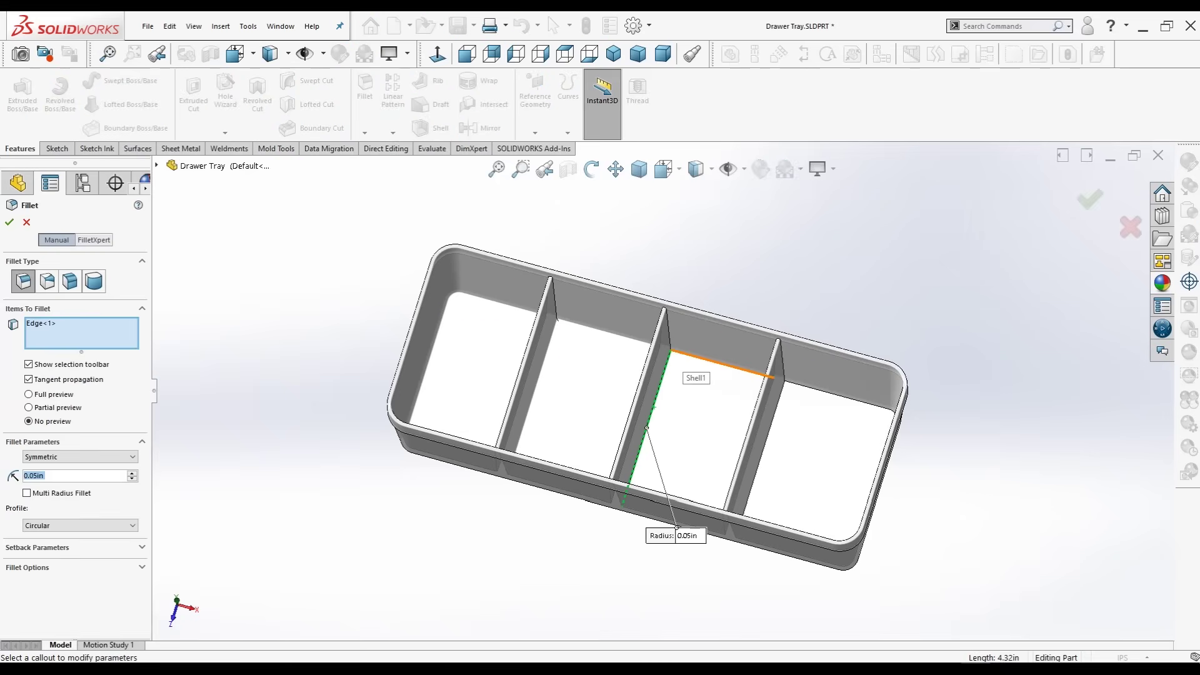
{"action": "left_click", "coordinate": [687, 361]}
{"action": "mouse_move", "coordinate": [725, 412]}
{"action": "middle_mouse_down"}
{"action": "mouse_move", "coordinate": [713, 412]}
{"action": "mouse_move", "coordinate": [728, 400]}
{"action": "middle_mouse_up"}
{"action": "left_click", "coordinate": [729, 438]}
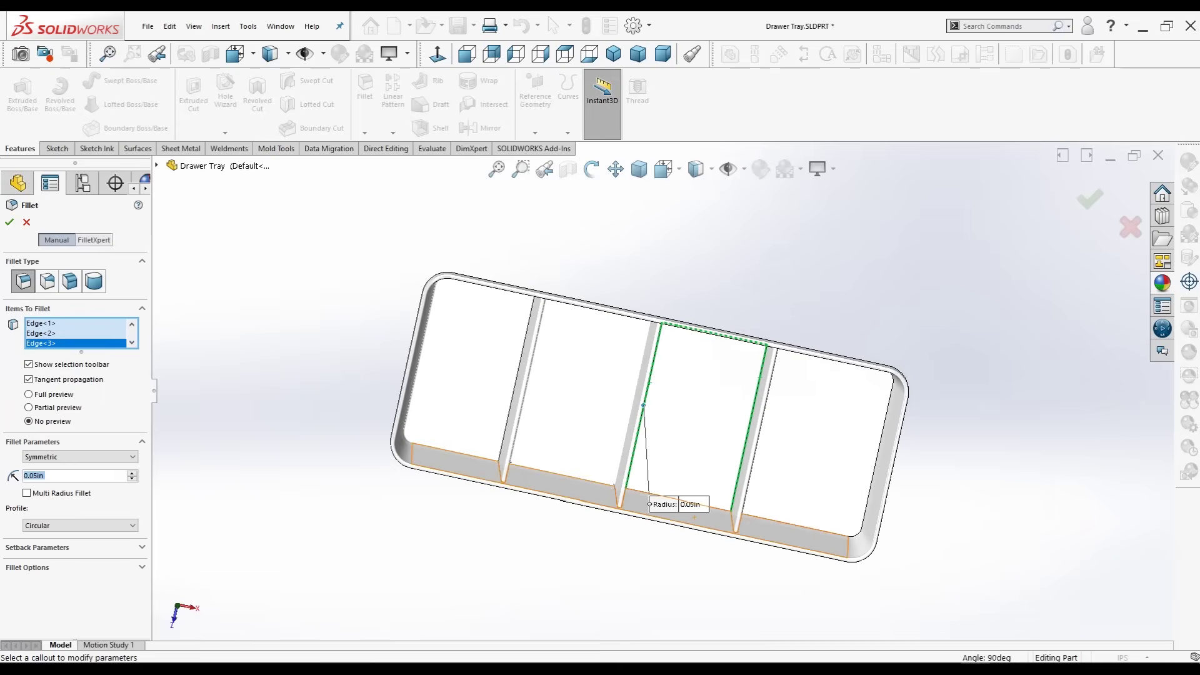
{"action": "left_click", "coordinate": [681, 502]}
{"action": "middle_click_drag", "start_coordinate": [749, 508], "coordinate": [775, 450]}
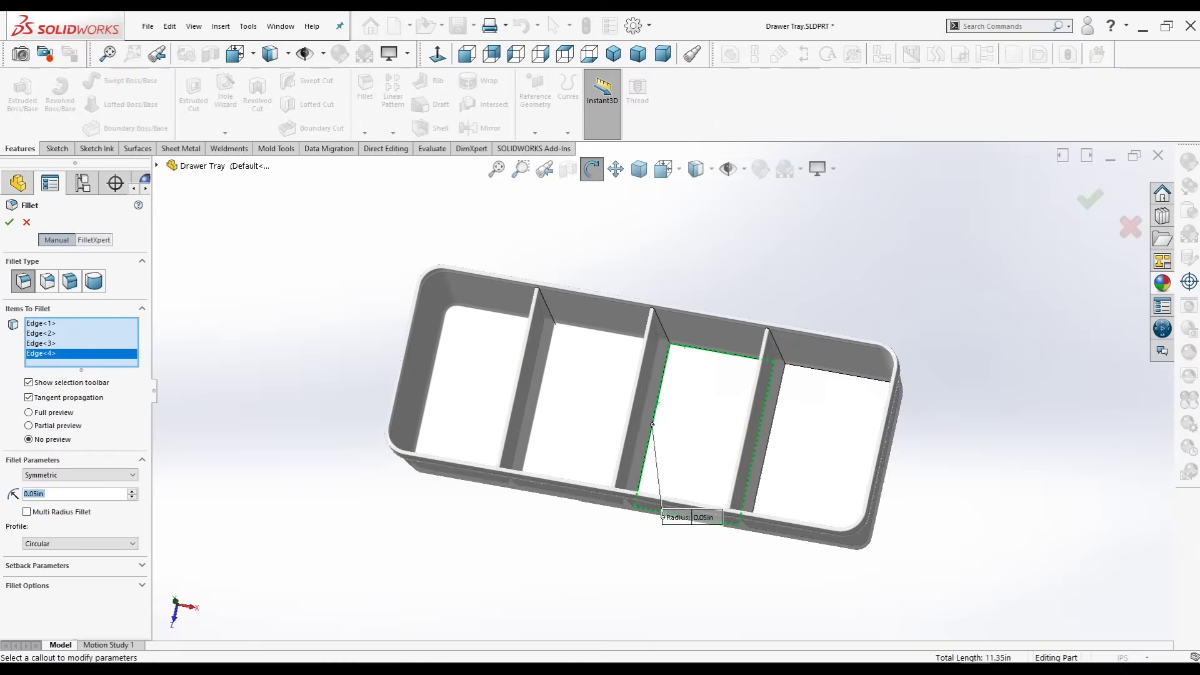
{"action": "left_click", "coordinate": [775, 425]}
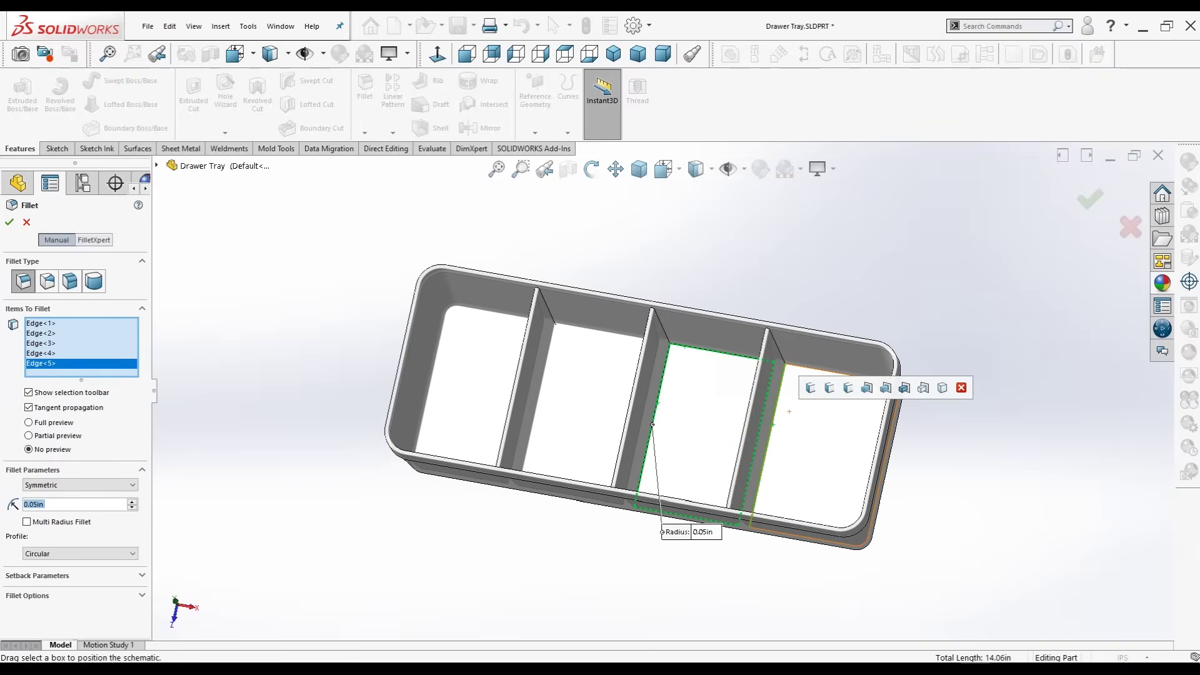
{"action": "left_click", "coordinate": [781, 406]}
{"action": "middle_click_drag", "start_coordinate": [781, 406], "coordinate": [750, 388]}
{"action": "middle_click_drag", "start_coordinate": [837, 431], "coordinate": [853, 439]}
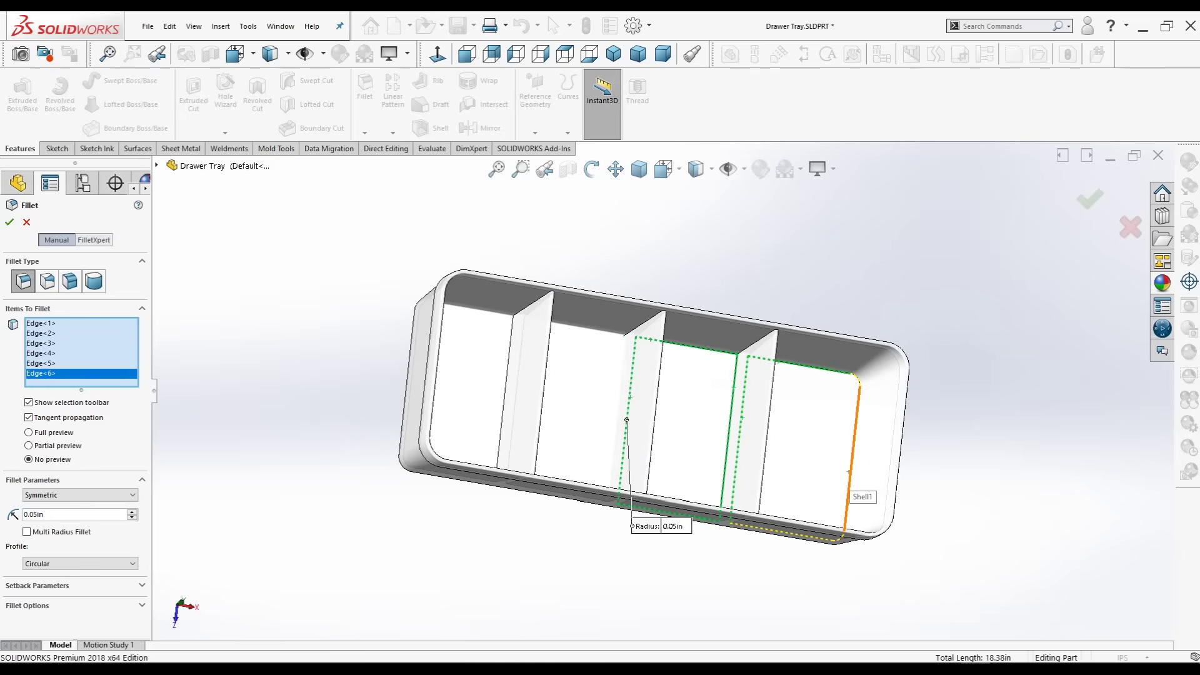
Add the remaining corner edges for nine in total and accept Fillet15.
{"action": "middle_click_drag", "start_coordinate": [650, 407], "coordinate": [660, 376]}
{"action": "left_click", "coordinate": [806, 530]}
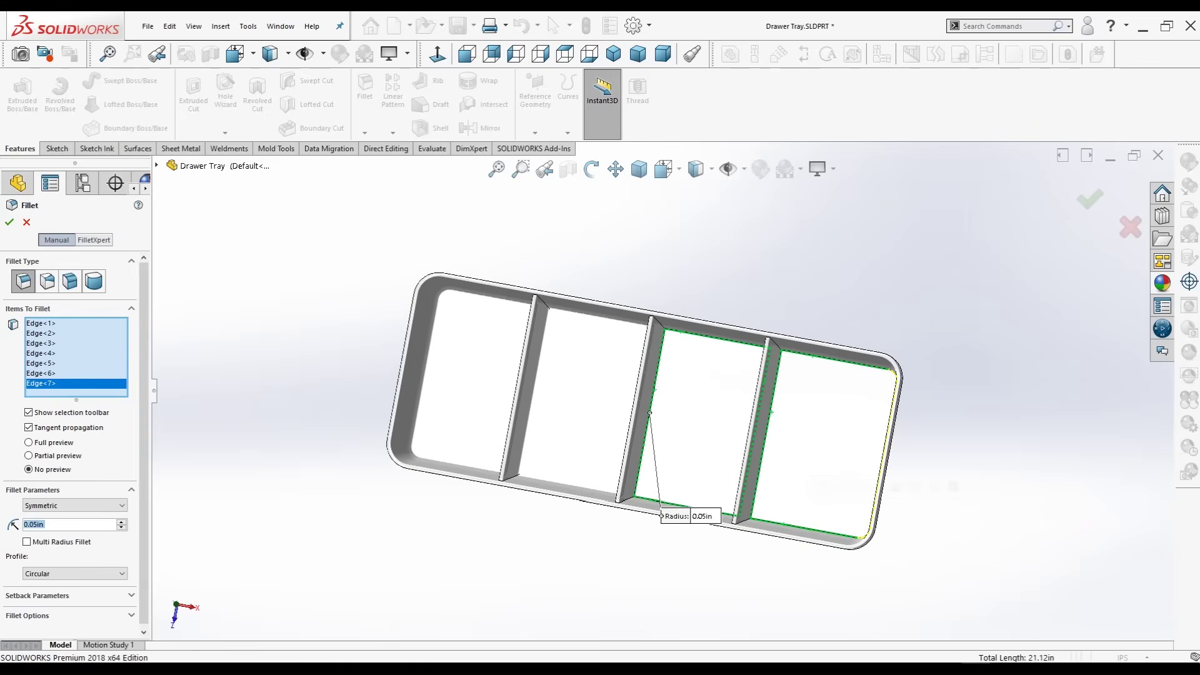
{"action": "middle_click_drag", "start_coordinate": [806, 530], "coordinate": [831, 494]}
{"action": "left_click", "coordinate": [834, 487]}
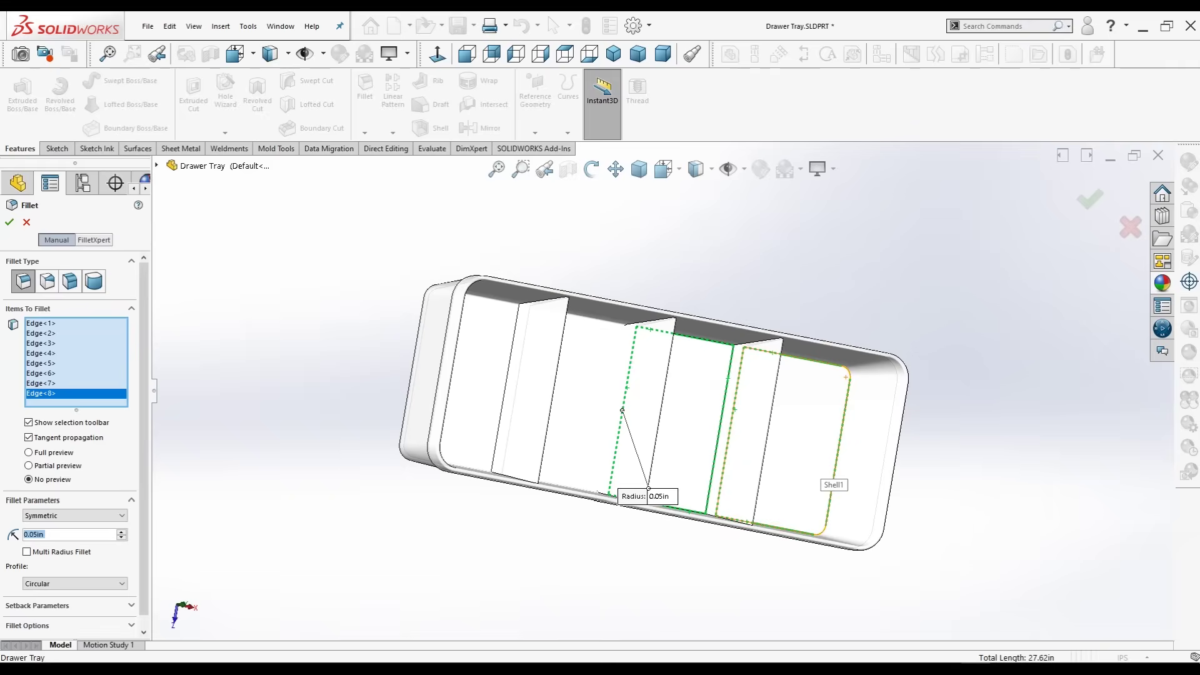
{"action": "middle_click_drag", "start_coordinate": [825, 481], "coordinate": [817, 516]}
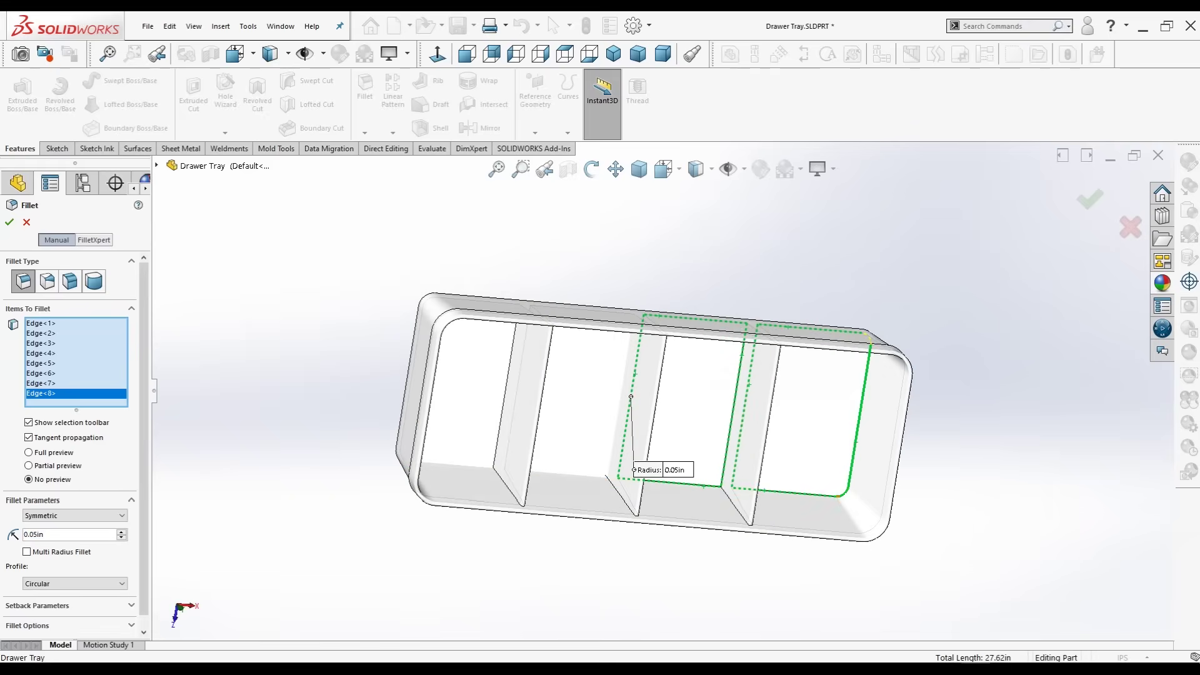
{"action": "left_click", "coordinate": [842, 495]}
{"action": "key", "text": "Return"}
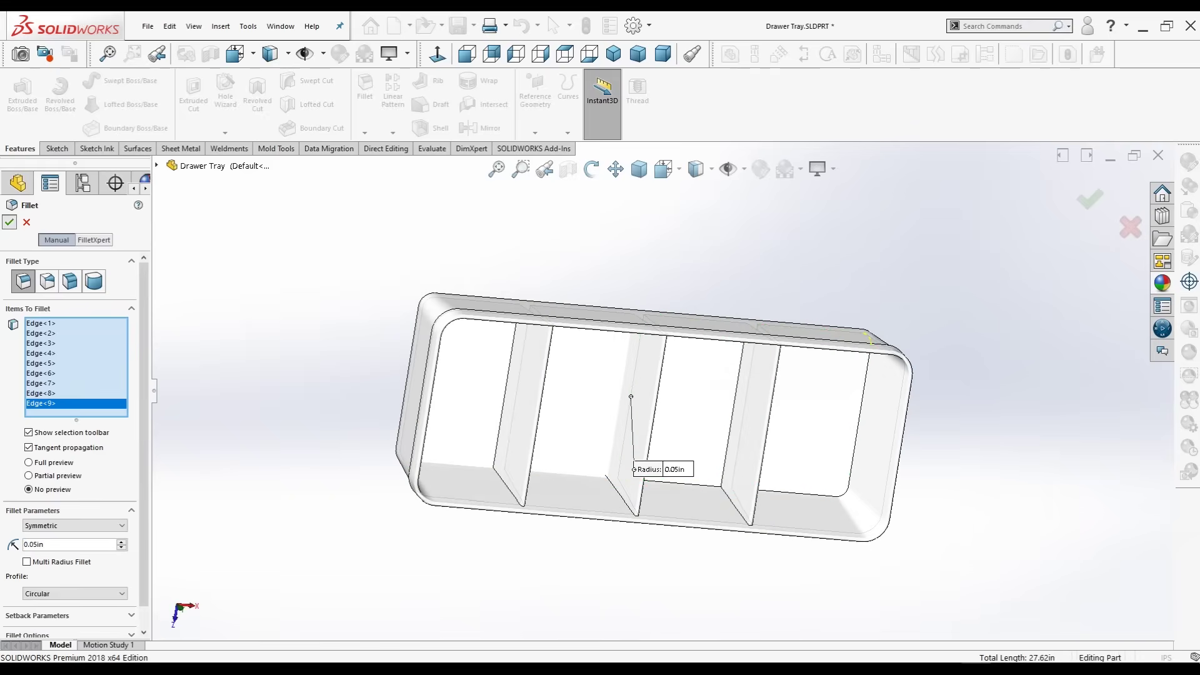
{"action": "middle_click_drag", "start_coordinate": [653, 412], "coordinate": [650, 481]}
{"action": "left_click_drag", "start_coordinate": [650, 481], "coordinate": [650, 519]}
{"action": "key", "text": "Escape"}
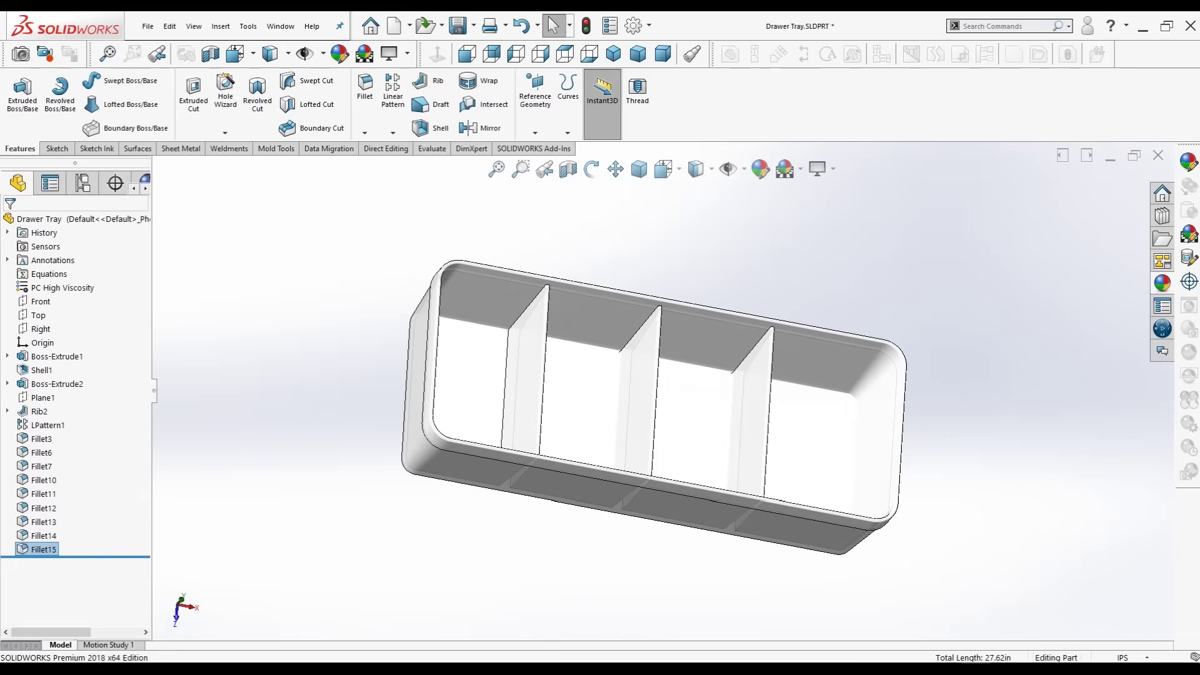
Select and deselect the divider rib to inspect it.
{"action": "left_click", "coordinate": [531, 319]}
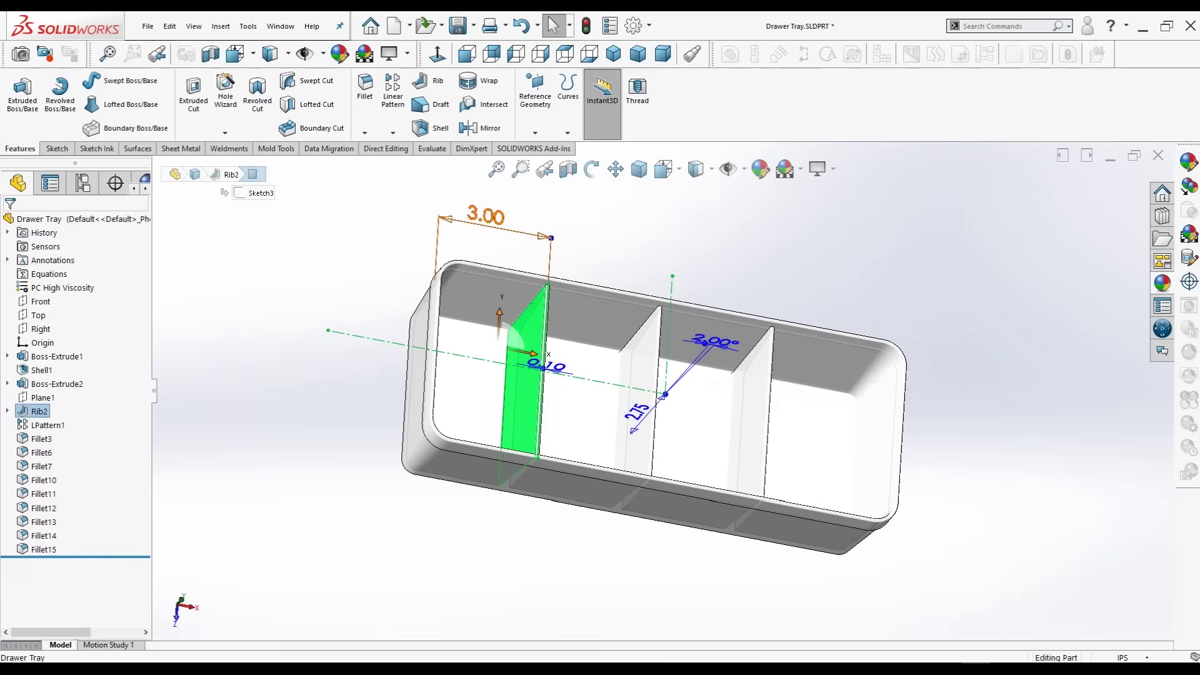
{"action": "key", "text": "Escape"}
{"action": "left_click", "coordinate": [542, 322]}
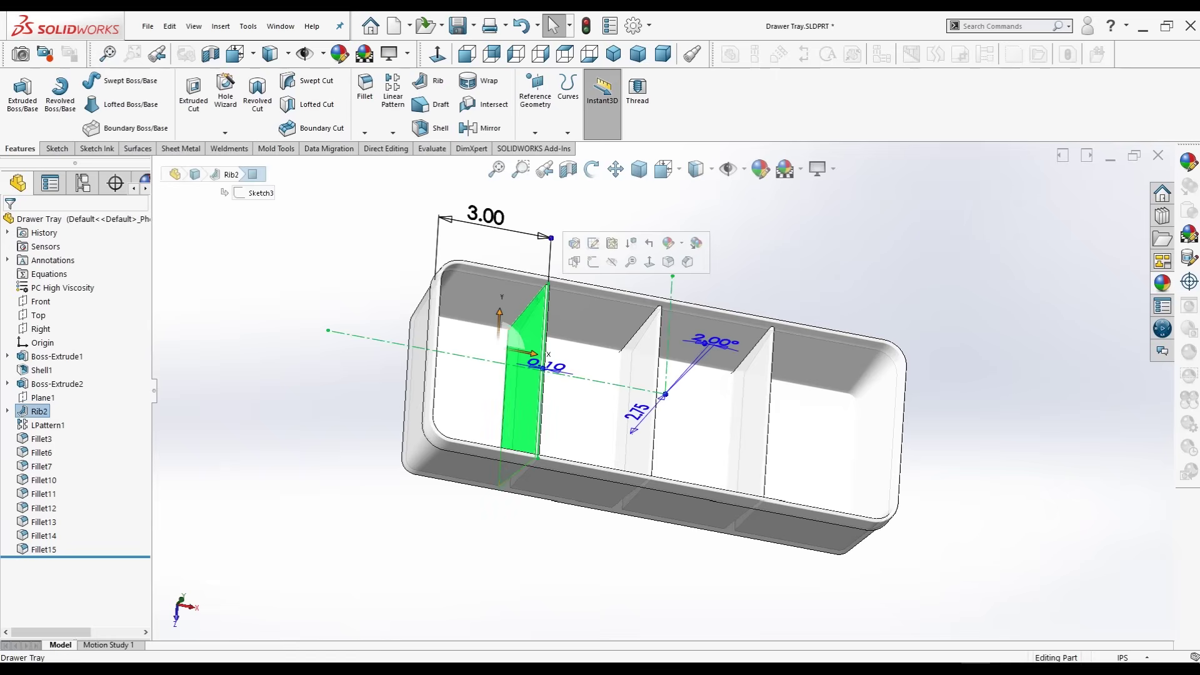
{"action": "key", "text": "Escape"}
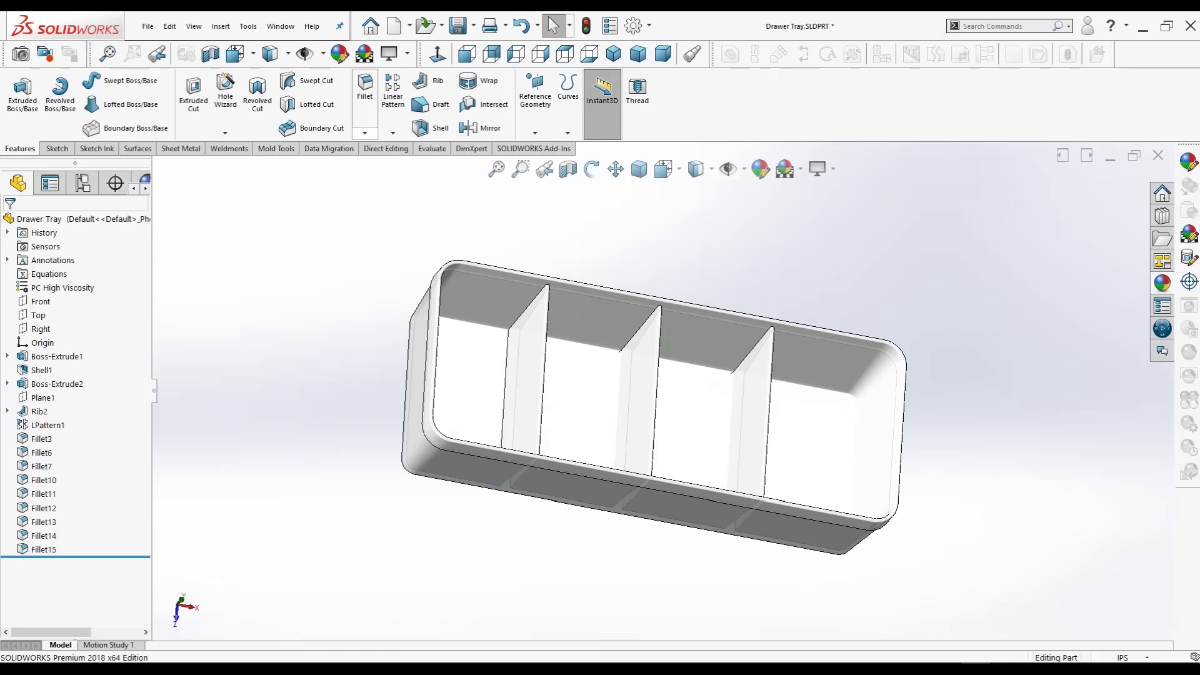
Fillet five top and bottom edges of the three divider ribs at 0.05in as Fillet16.
{"action": "left_click", "coordinate": [364, 132]}
{"action": "left_click", "coordinate": [382, 148]}
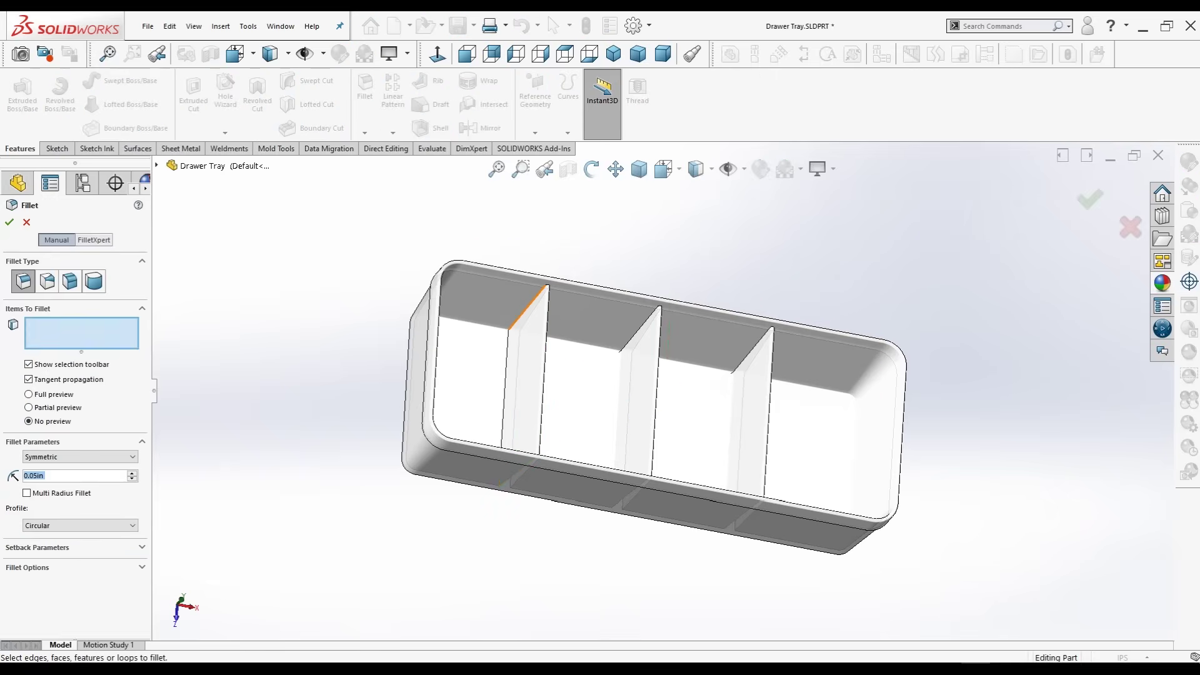
{"action": "left_click", "coordinate": [528, 308]}
{"action": "middle_click_drag", "start_coordinate": [600, 375], "coordinate": [650, 334]}
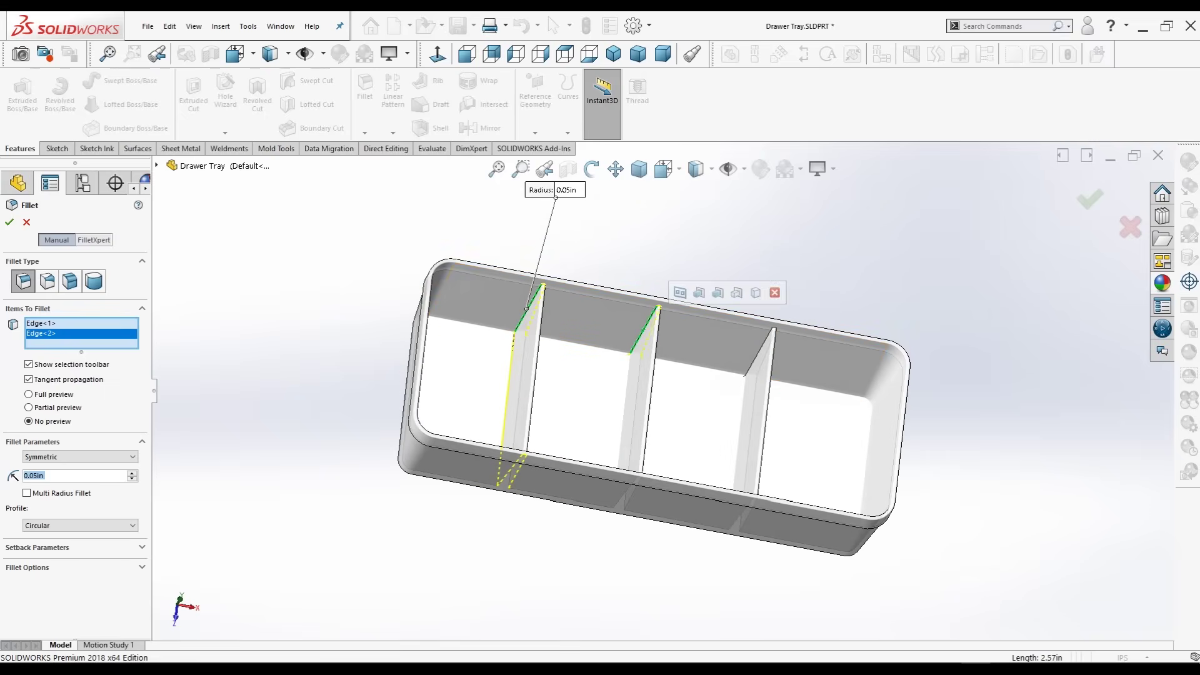
{"action": "left_click", "coordinate": [651, 330]}
{"action": "middle_click_drag", "start_coordinate": [696, 432], "coordinate": [694, 375]}
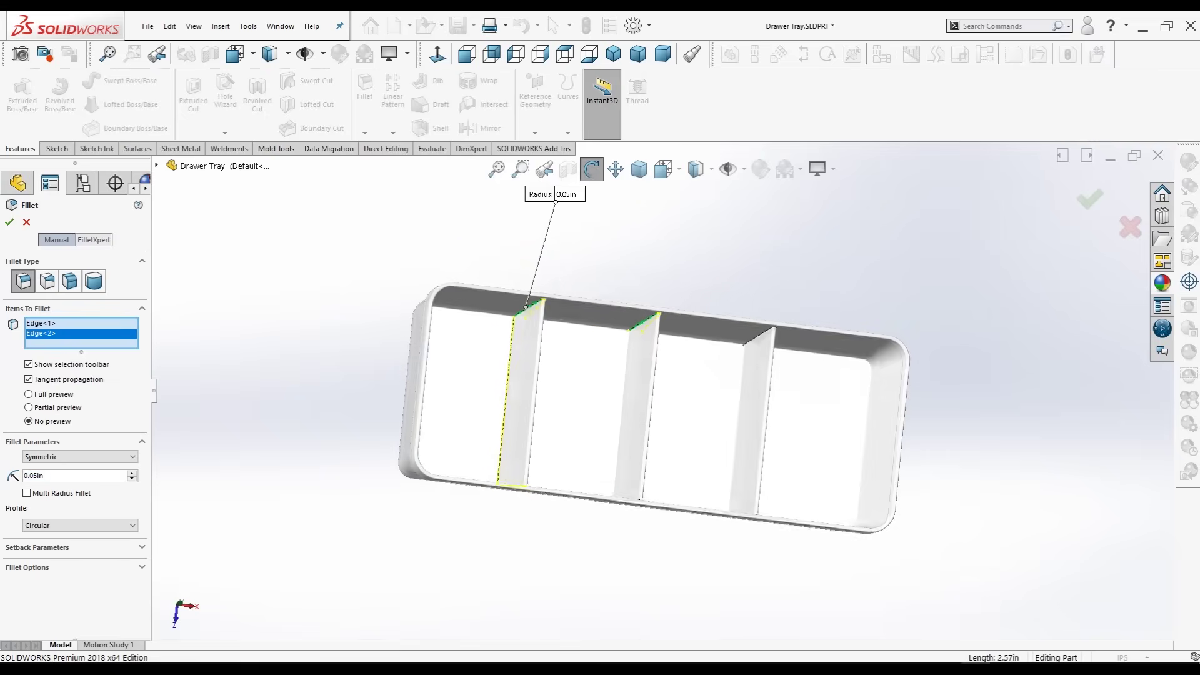
{"action": "left_click", "coordinate": [628, 500]}
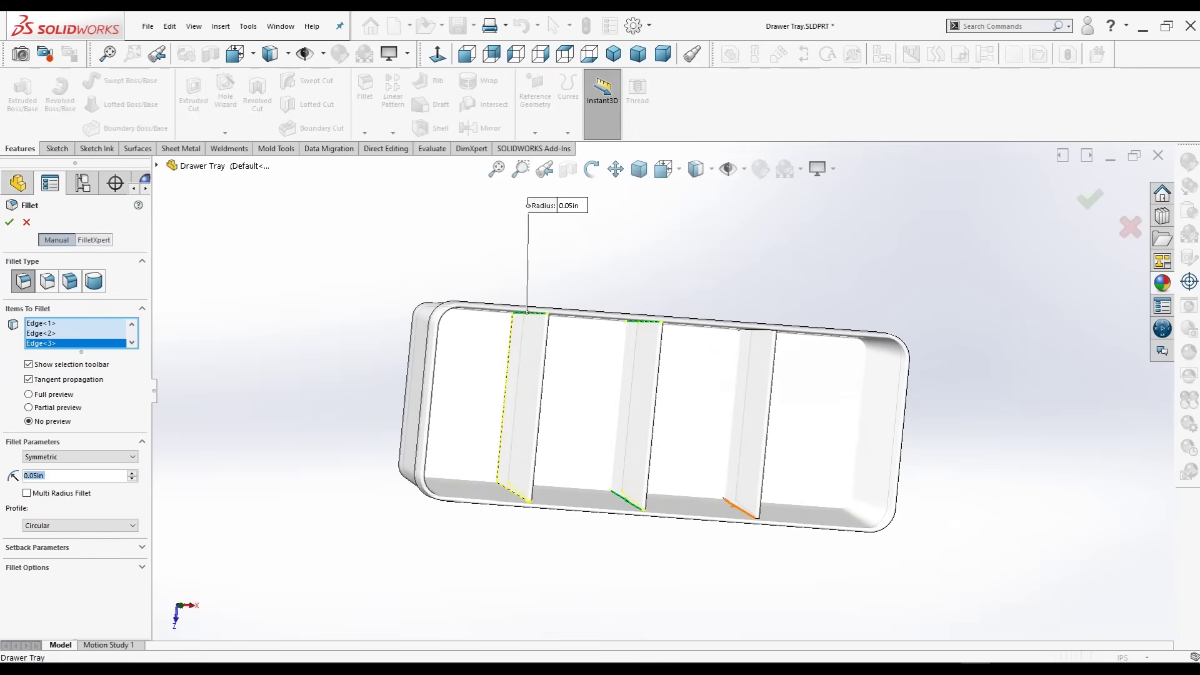
{"action": "left_click", "coordinate": [740, 508]}
{"action": "middle_click_drag", "start_coordinate": [765, 489], "coordinate": [738, 330]}
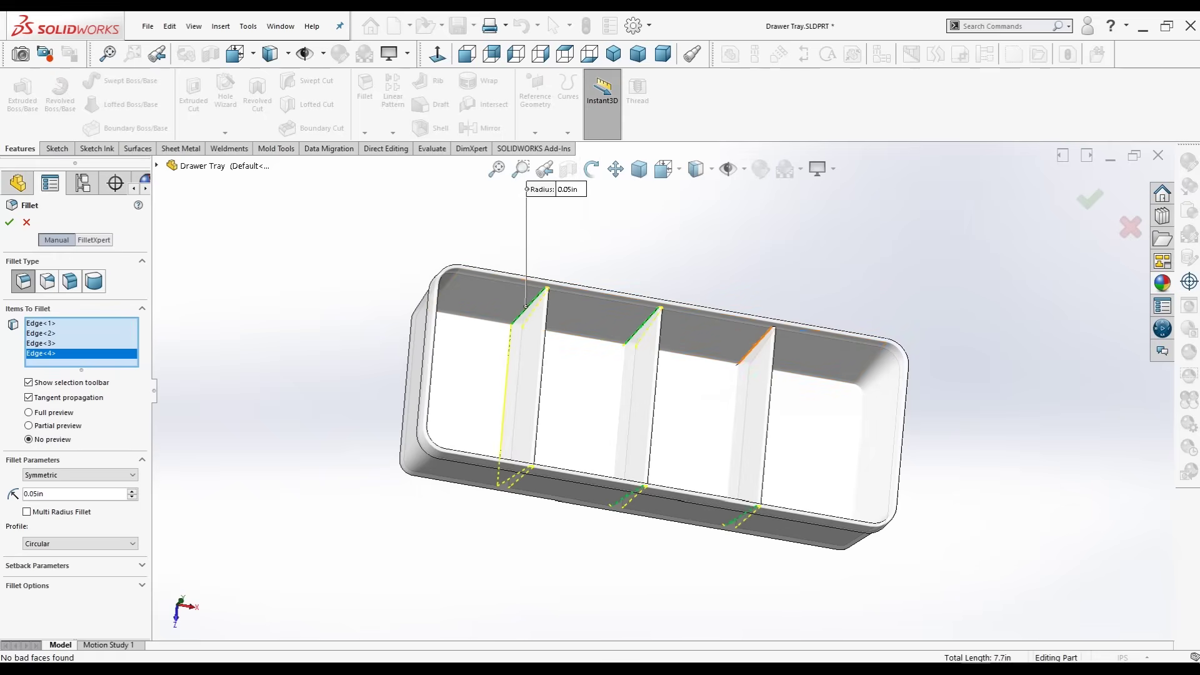
{"action": "left_click", "coordinate": [755, 346]}
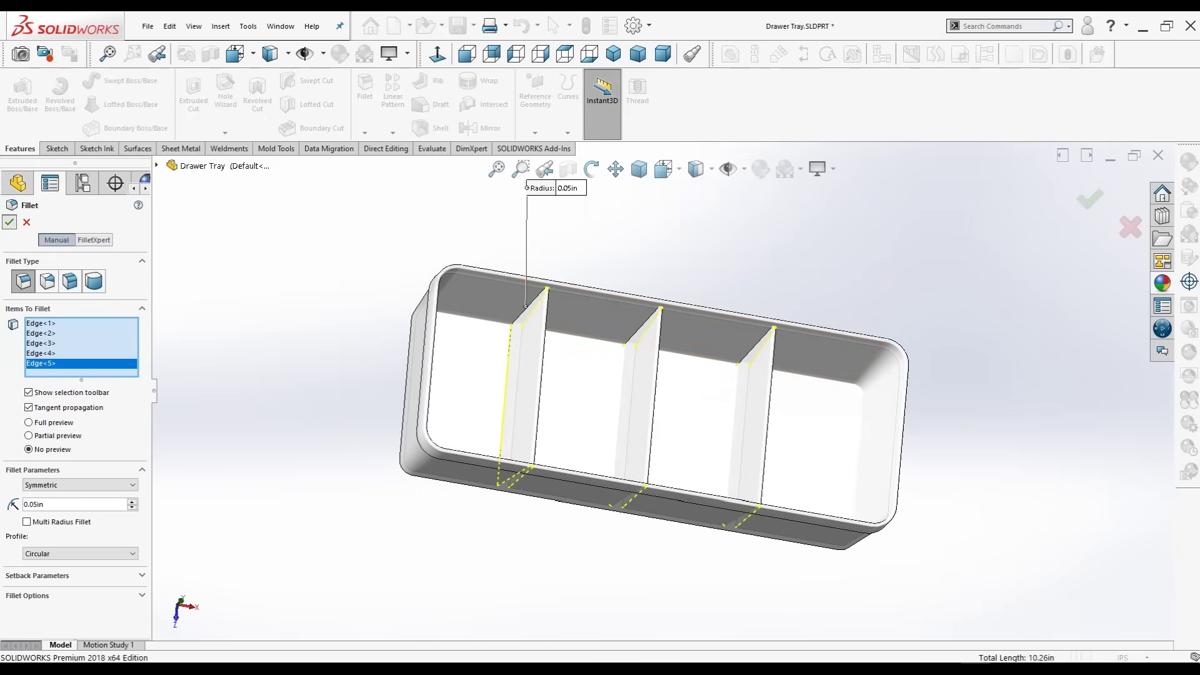
{"action": "key", "text": "Return"}
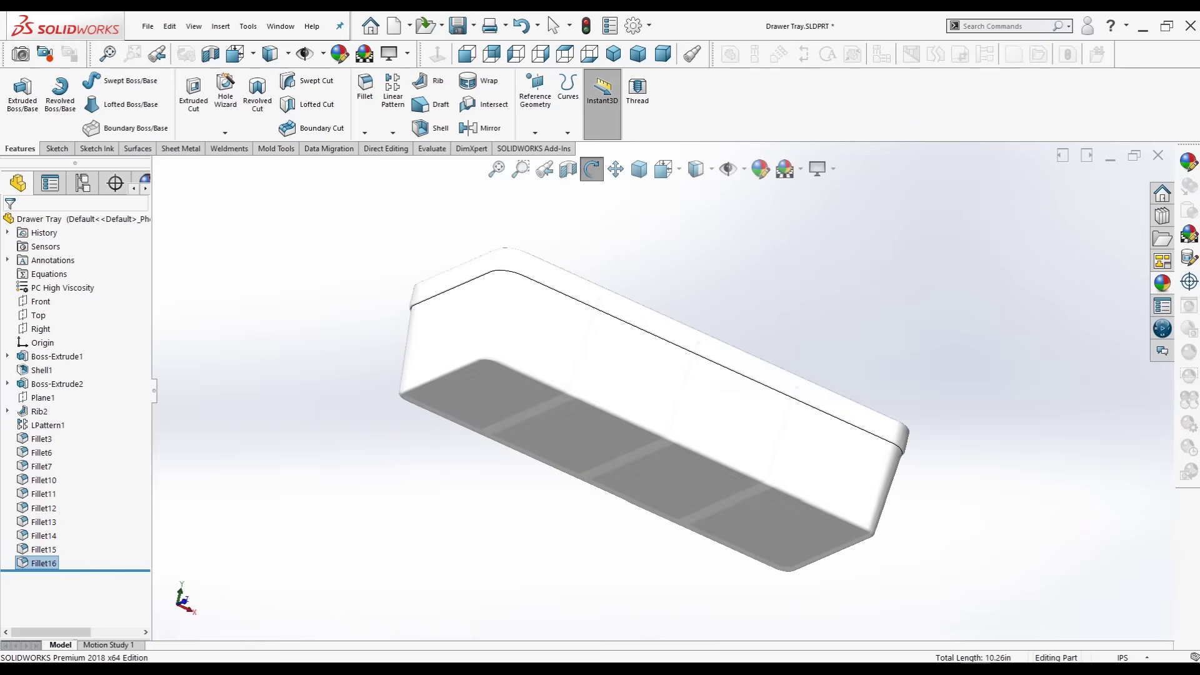
Compare Dimetric and Trimetric, settle on Isometric, and enable shaded-mode shadows.
{"action": "left_click", "coordinate": [549, 17]}
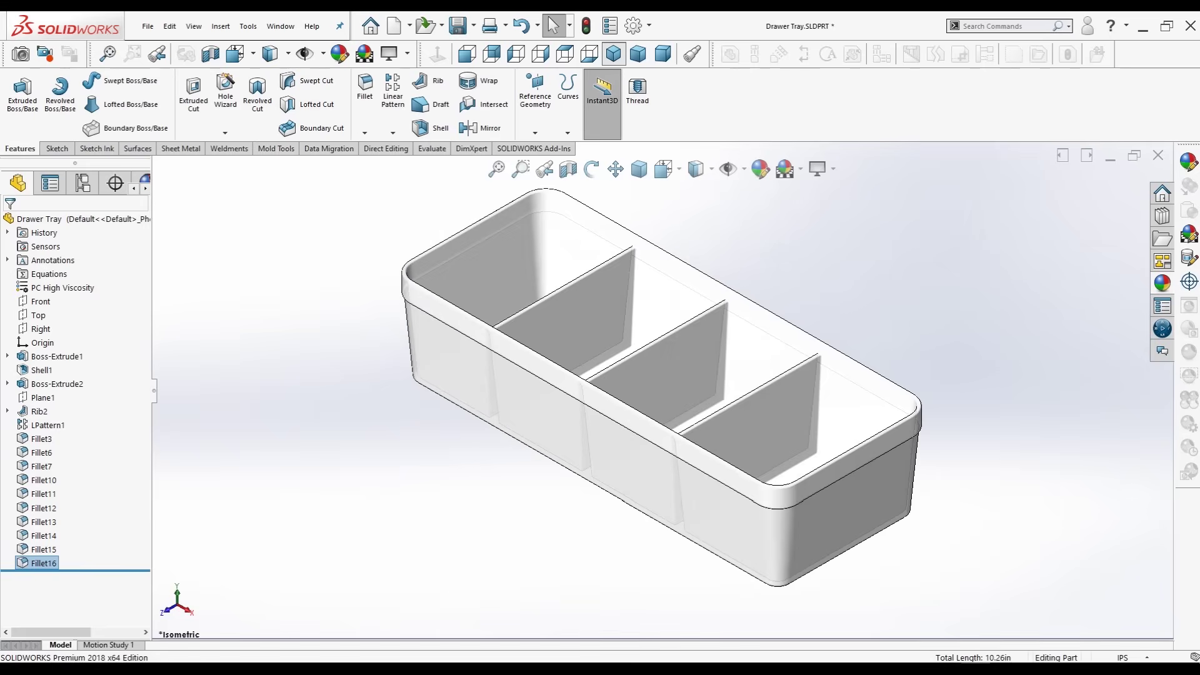
{"action": "left_click", "coordinate": [638, 54]}
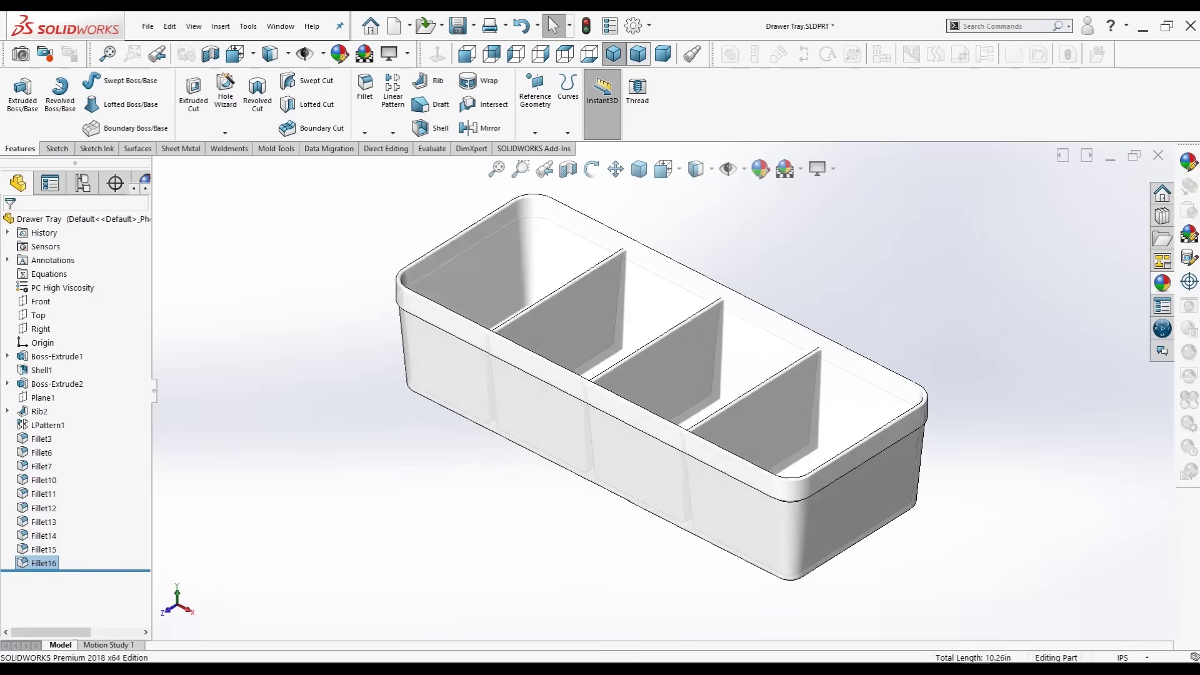
{"action": "left_click", "coordinate": [663, 54]}
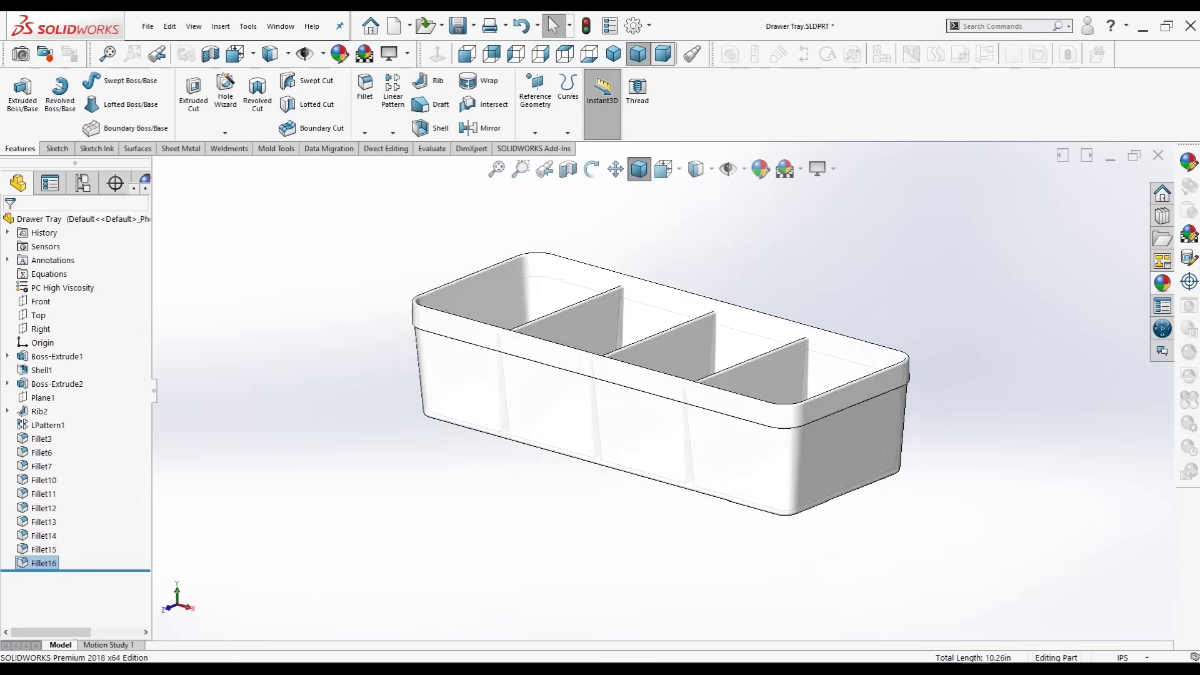
{"action": "left_click", "coordinate": [614, 54]}
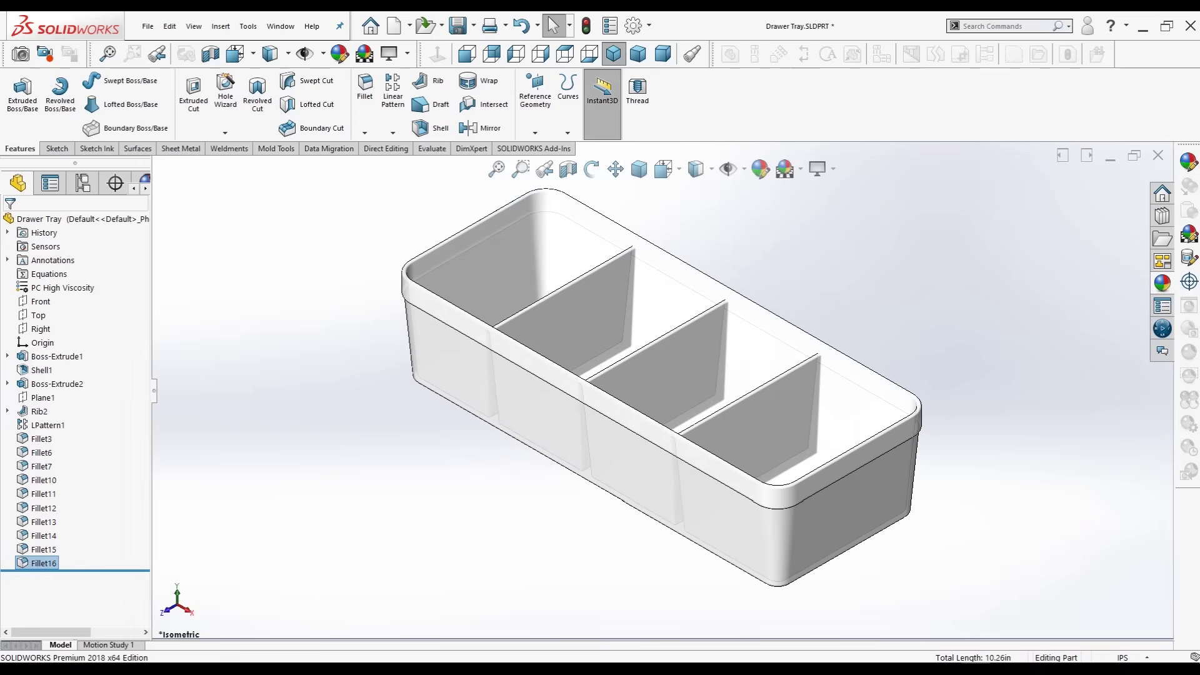
{"action": "left_click", "coordinate": [819, 168]}
{"action": "left_click", "coordinate": [856, 206]}
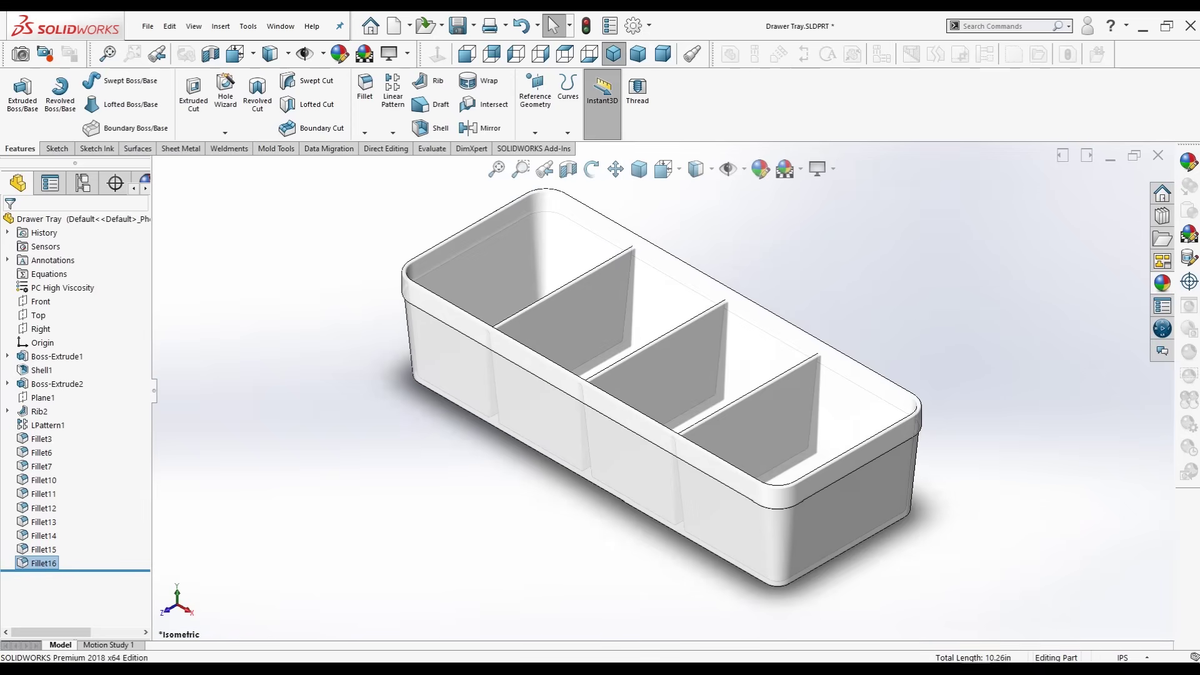